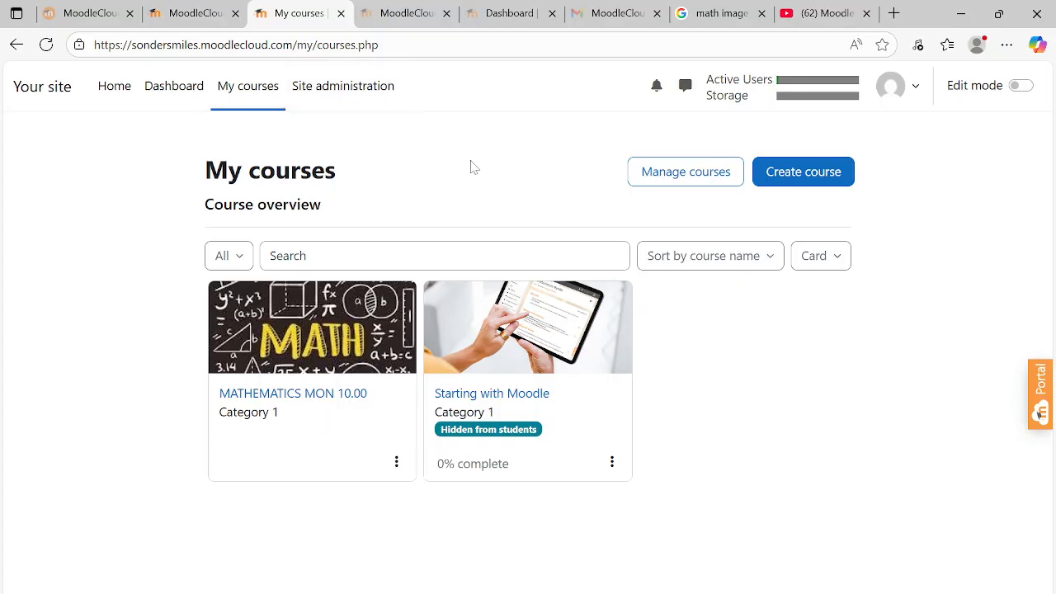
Go from the My courses overview to the Site administration page
click(369, 95)
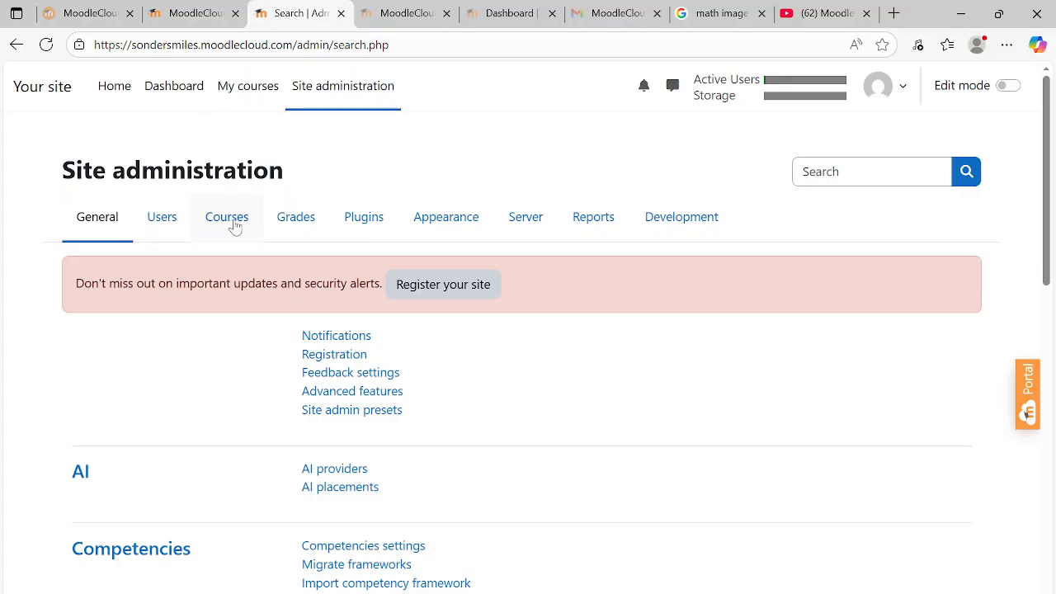
Go to the Users administration links and open Bulk user actions under Accounts
click(157, 224)
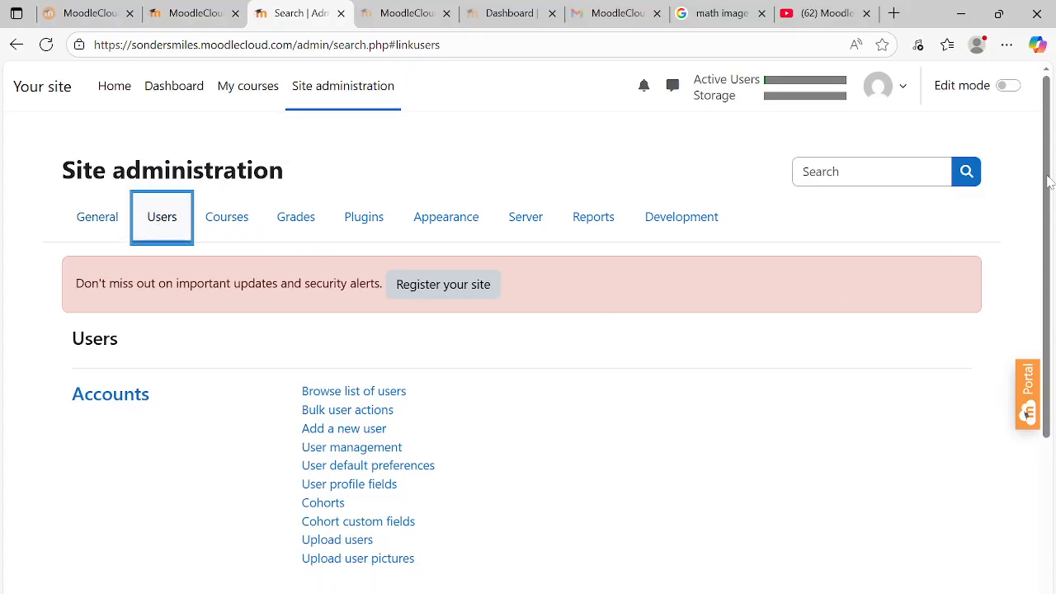
click(1037, 153)
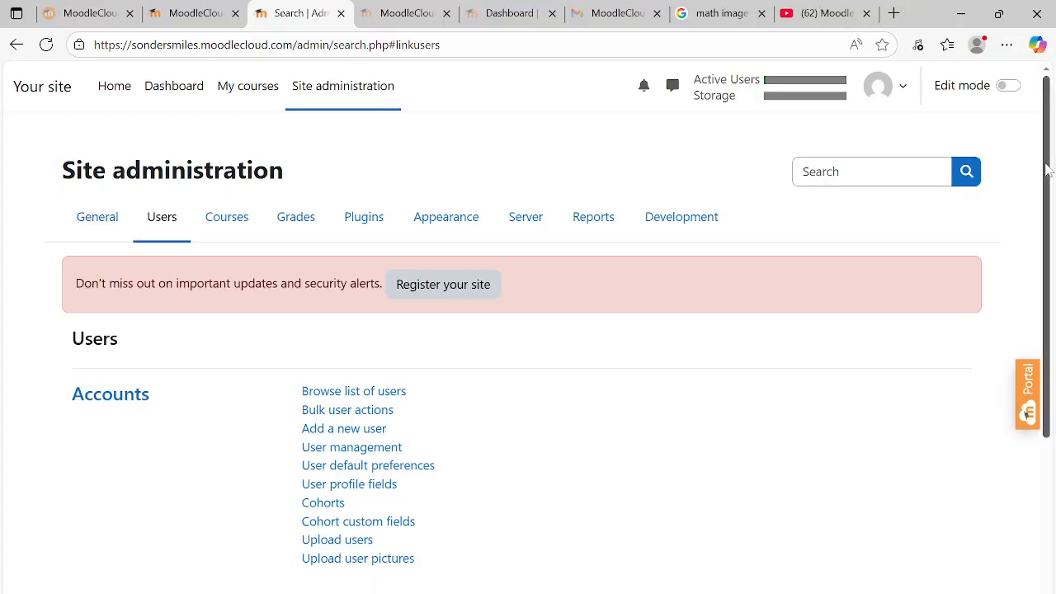
scroll(1046, 169, down, 1)
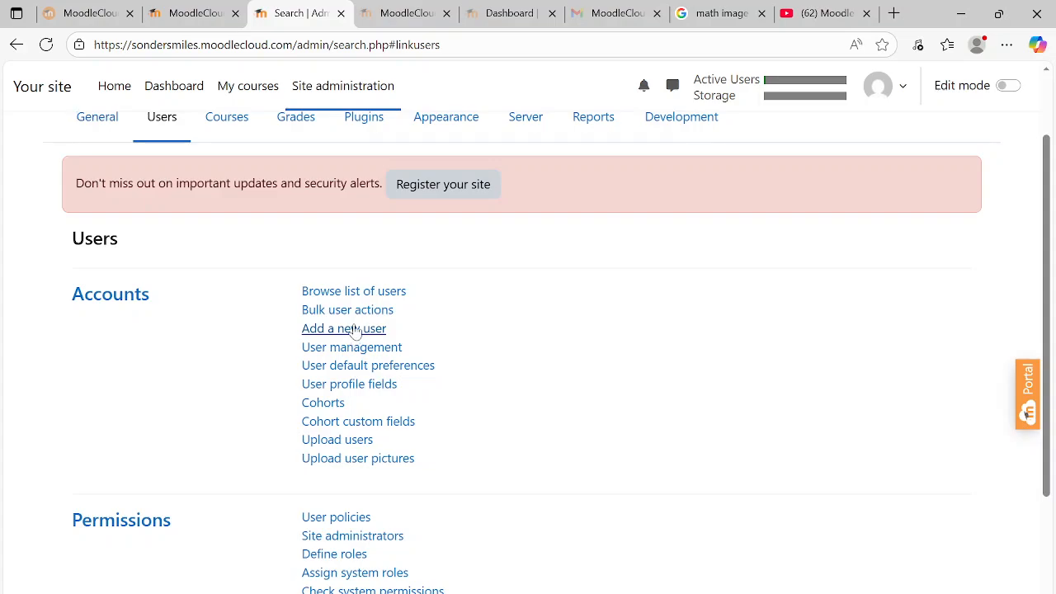
click(355, 313)
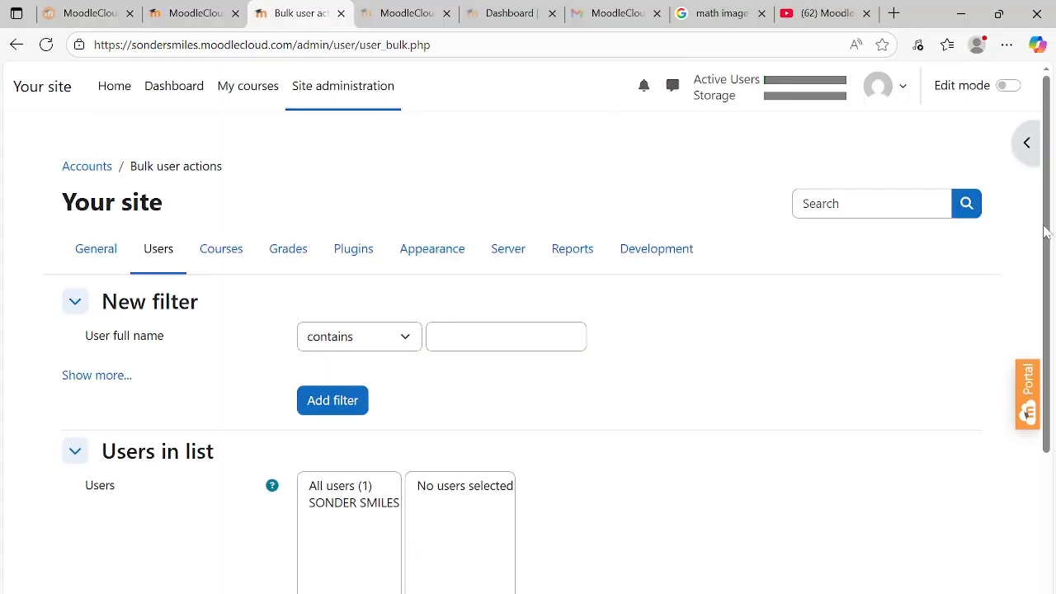
Look through the Bulk user actions page, then go back to the Users administration links
drag(1048, 198, 1051, 231)
scroll(1040, 347, down, 2)
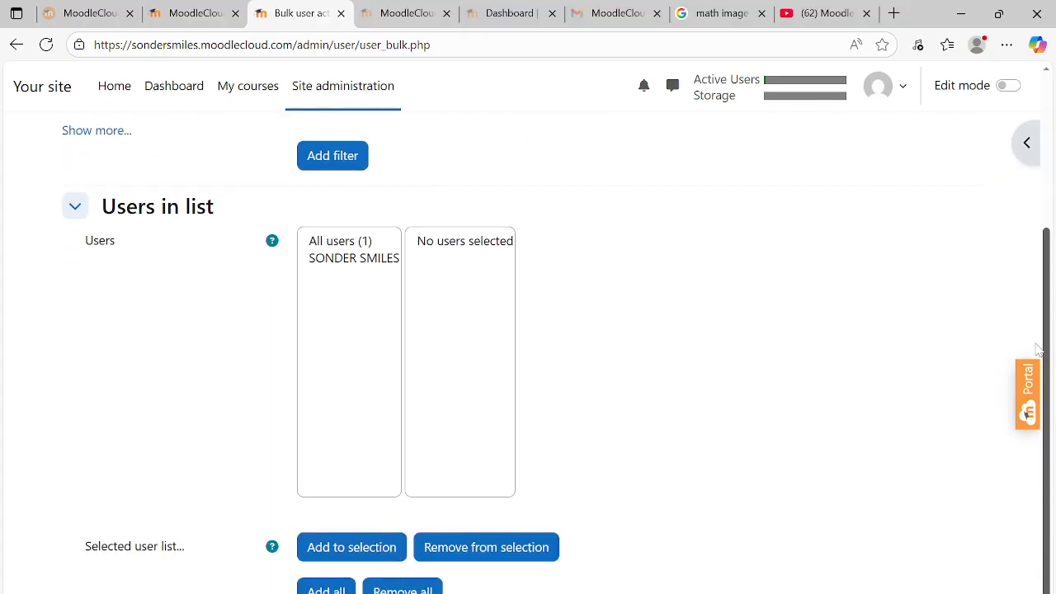
scroll(1029, 444, down, 1)
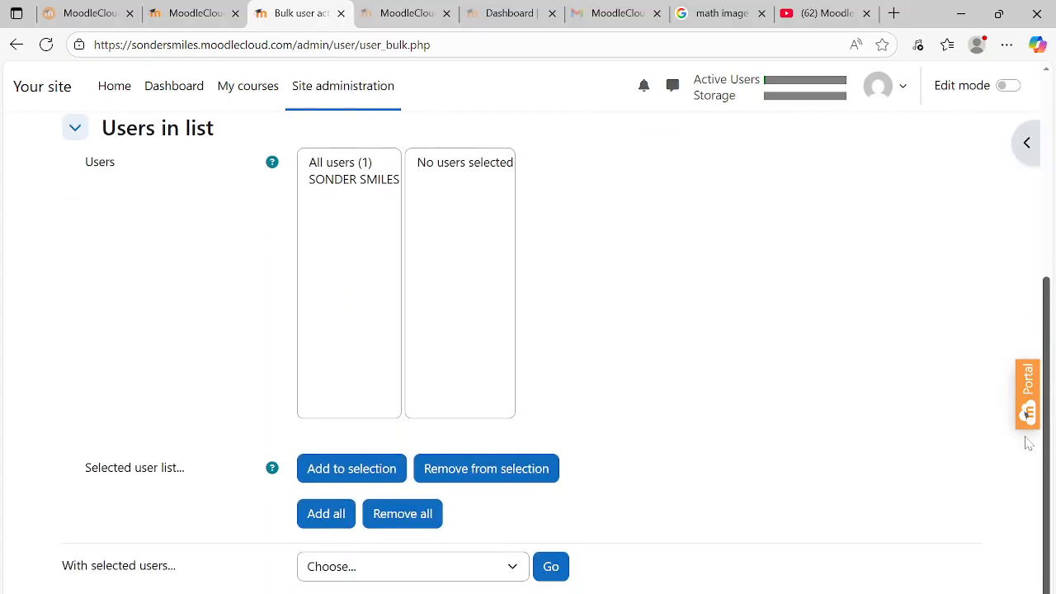
drag(1050, 382, 1053, 144)
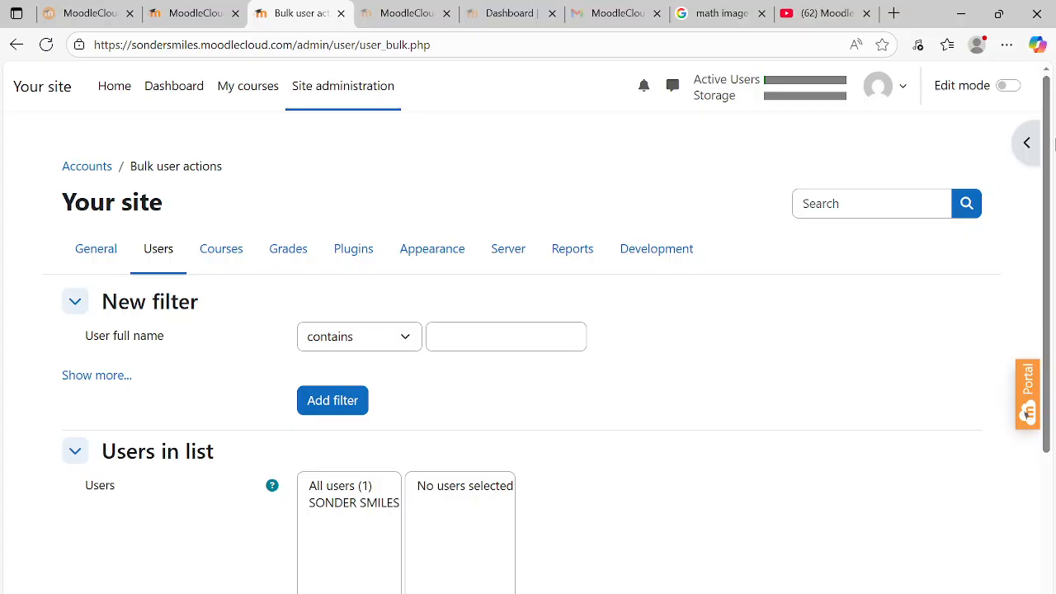
click(17, 48)
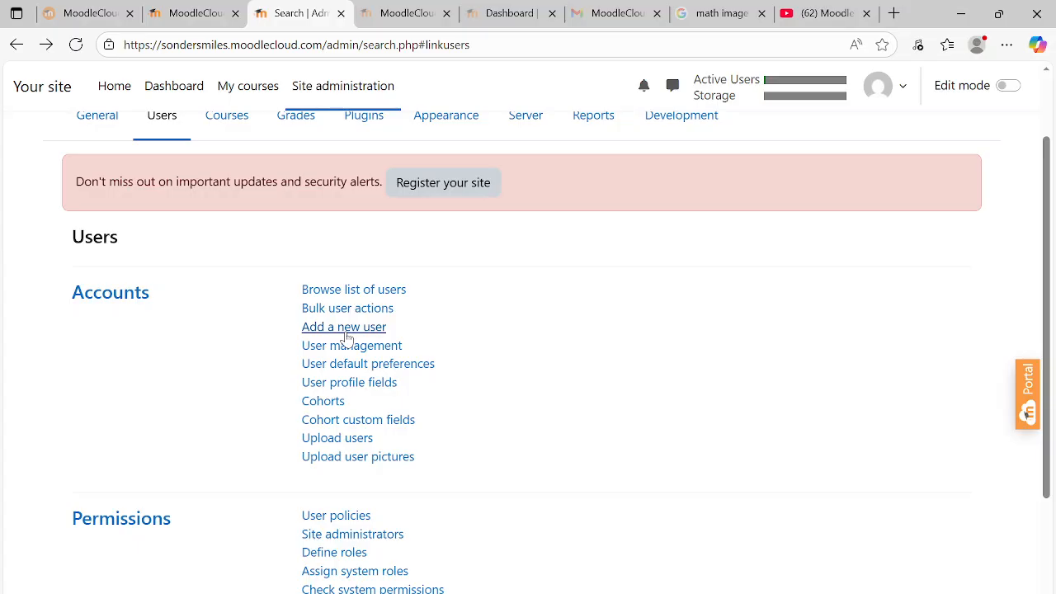
Start a new user account, entering its username and keeping Manual accounts authentication
click(346, 330)
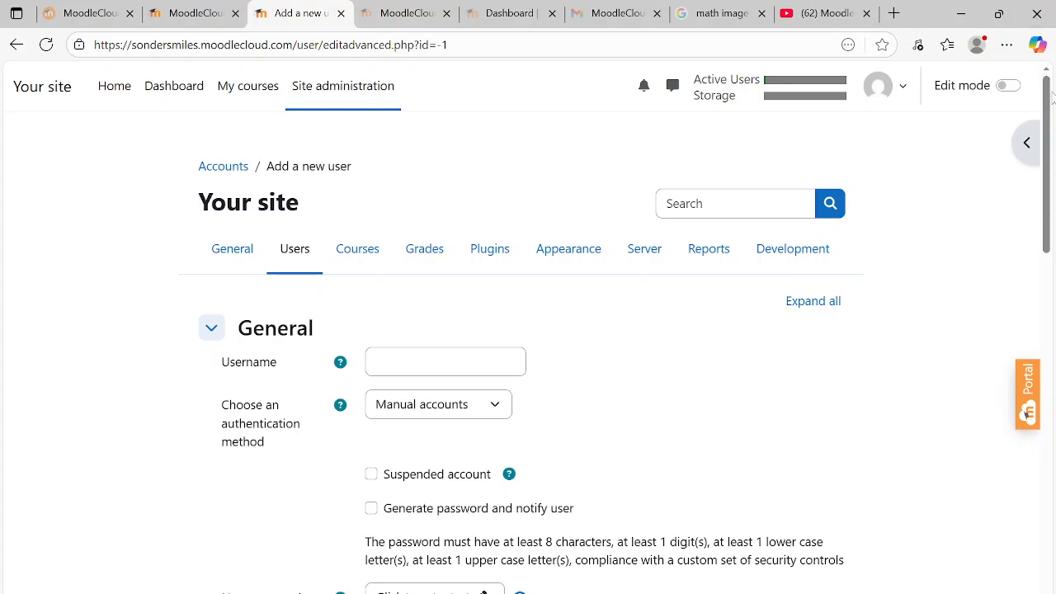
drag(1048, 92, 1049, 136)
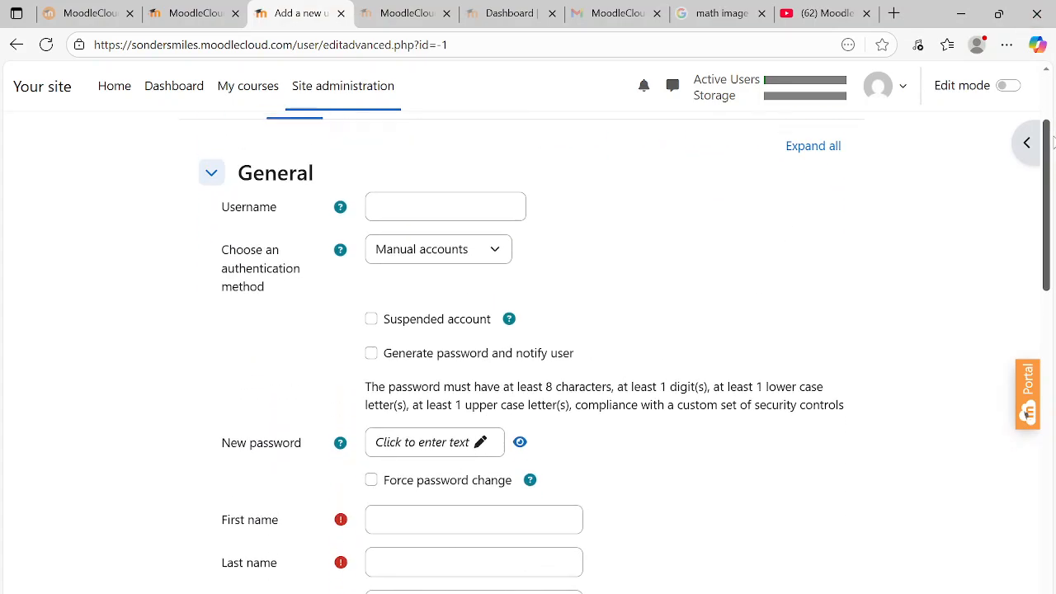
click(446, 207)
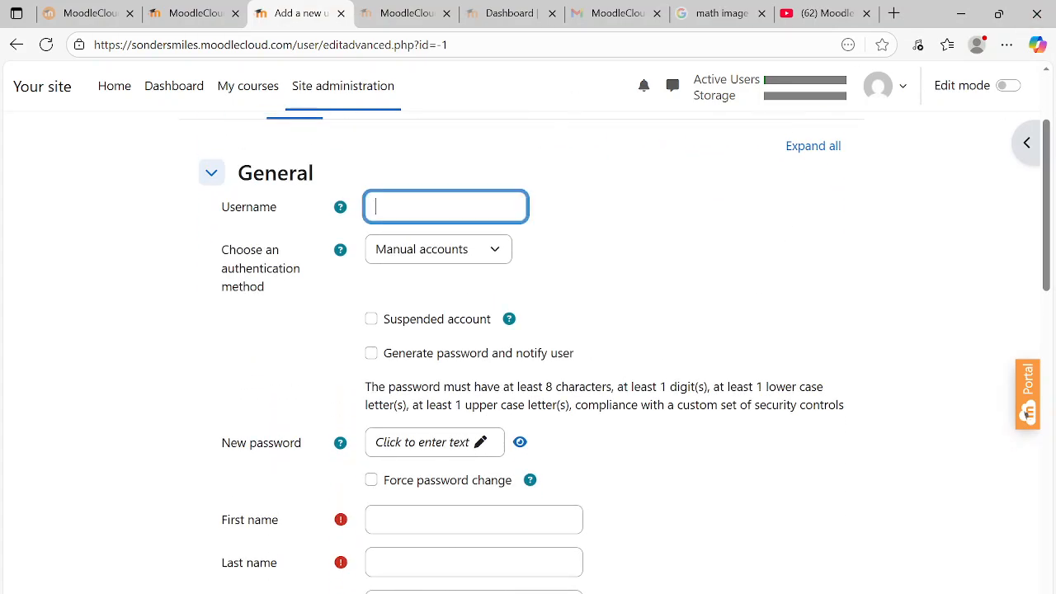
text(babi)
click(497, 252)
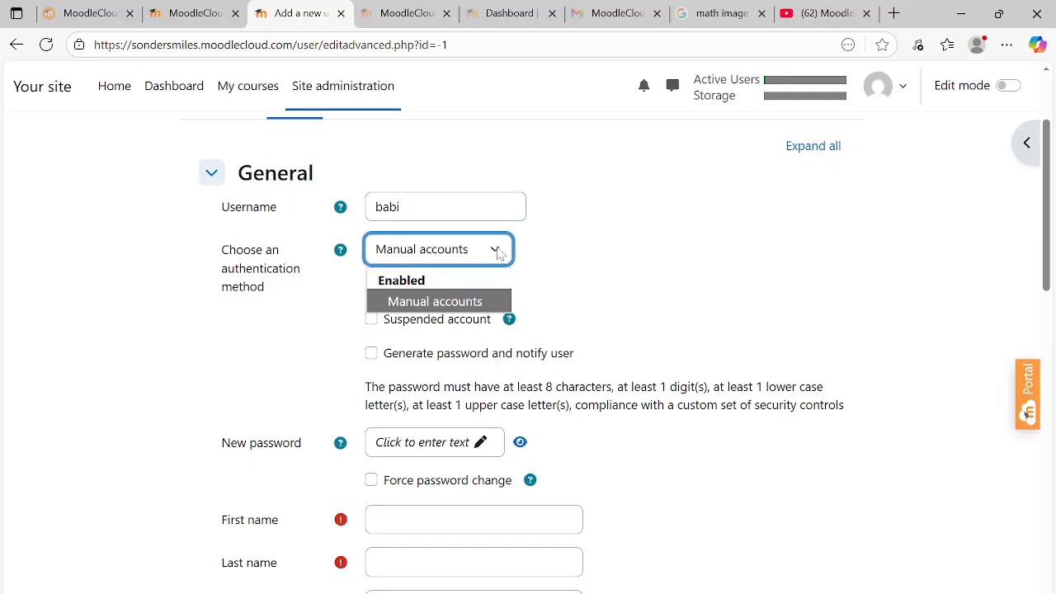
click(480, 303)
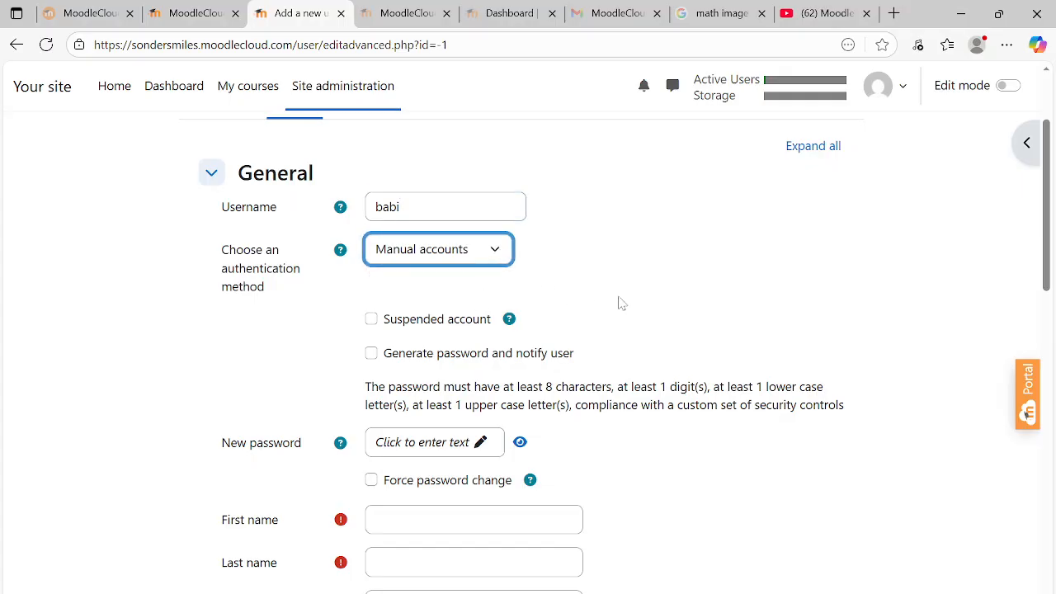
drag(1050, 142, 1046, 171)
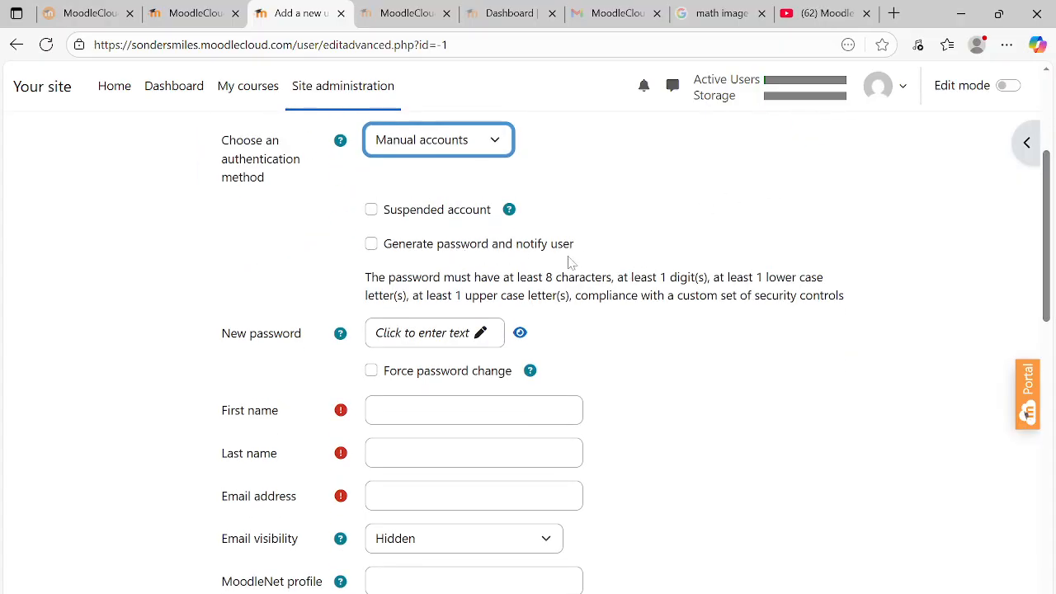
Leave Generate password off and tick Force password change for the new user
click(373, 246)
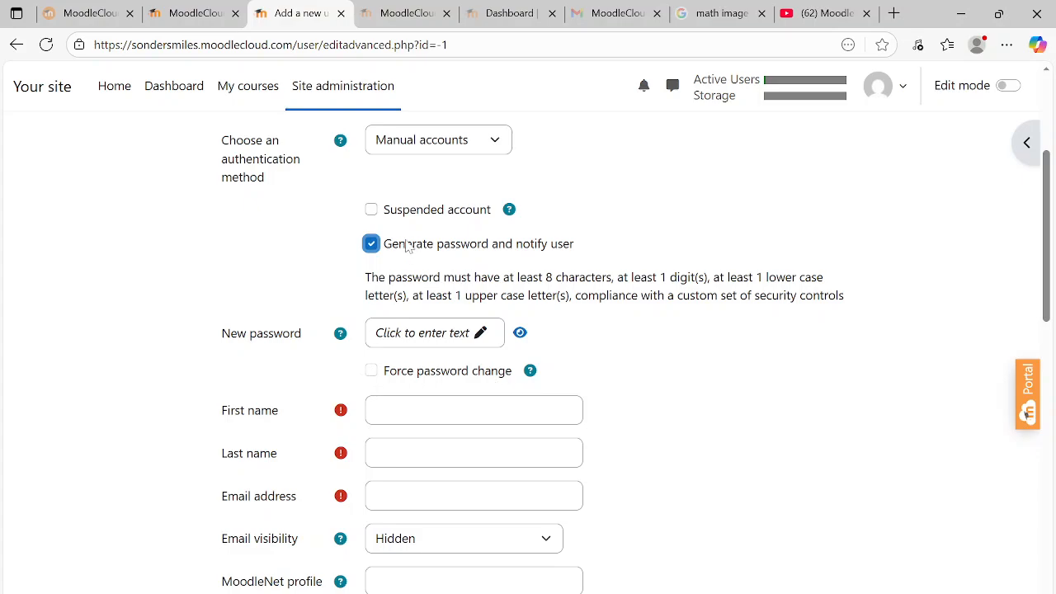
click(373, 244)
click(371, 371)
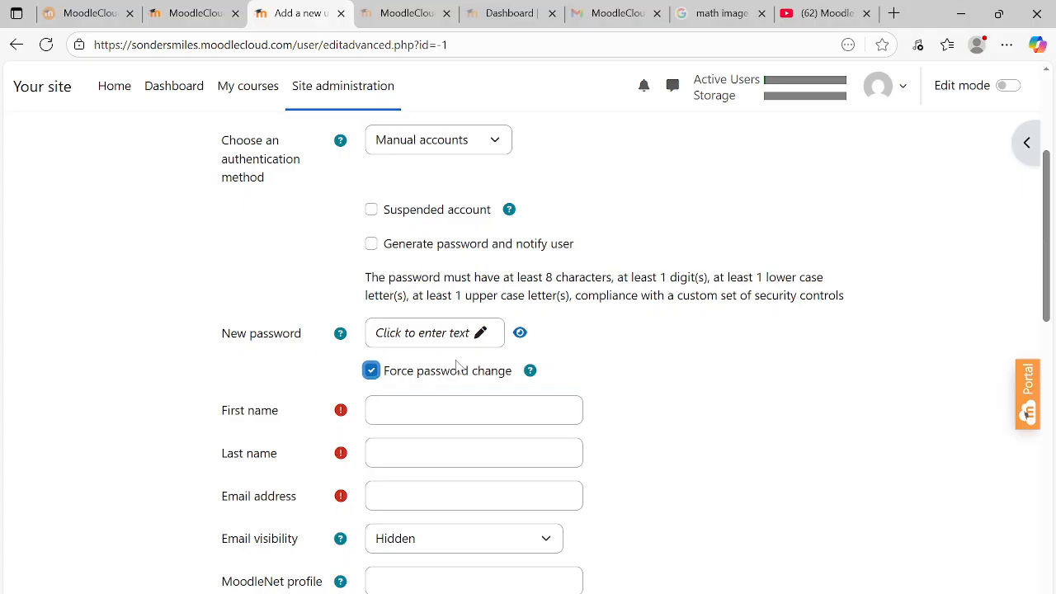
Enter an eight-character new password for the user
click(401, 345)
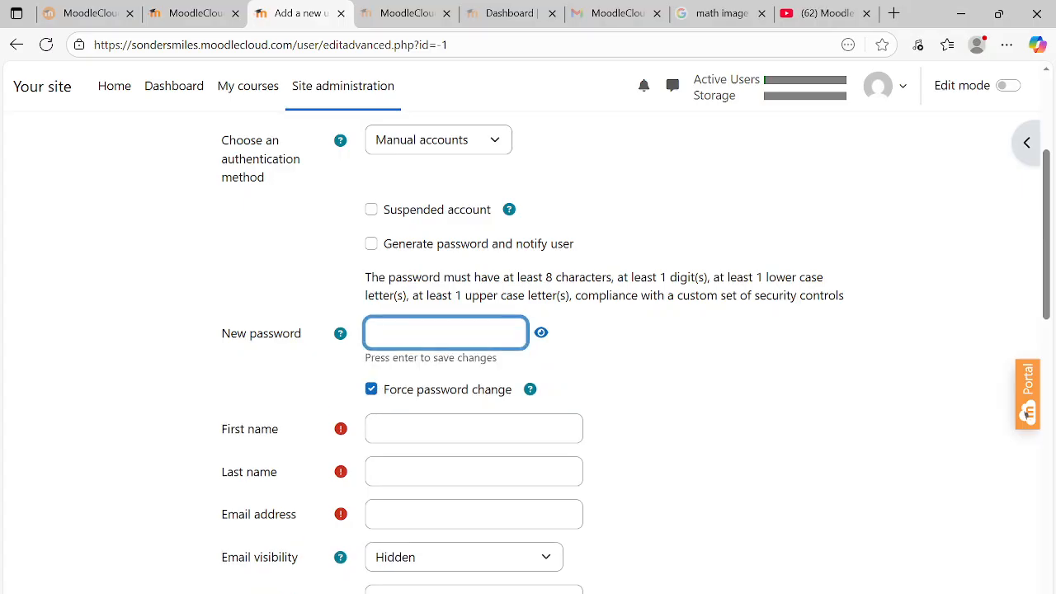
text(****)
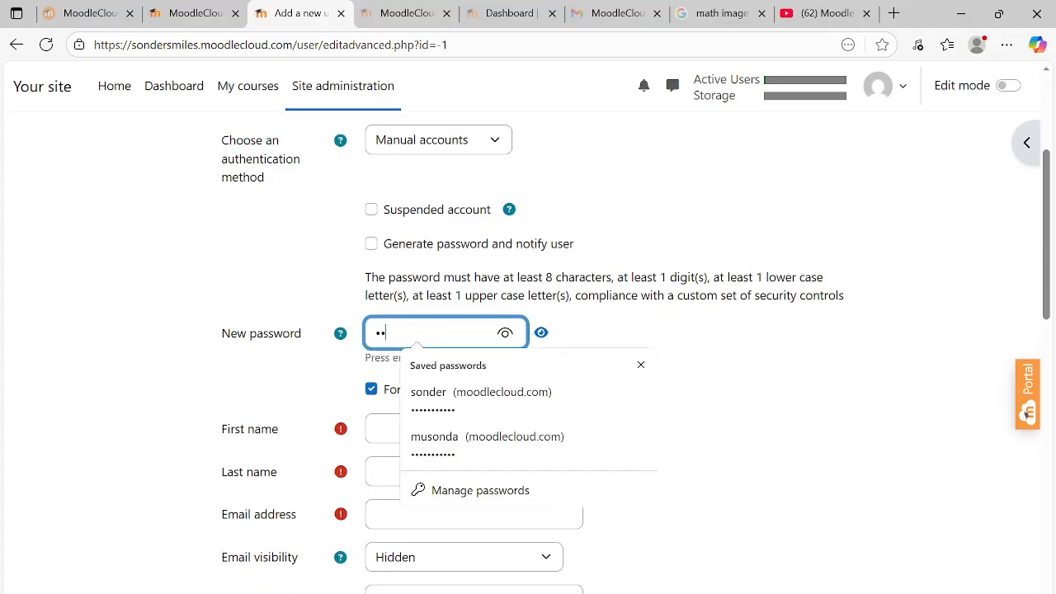
text(***)
key(Return)
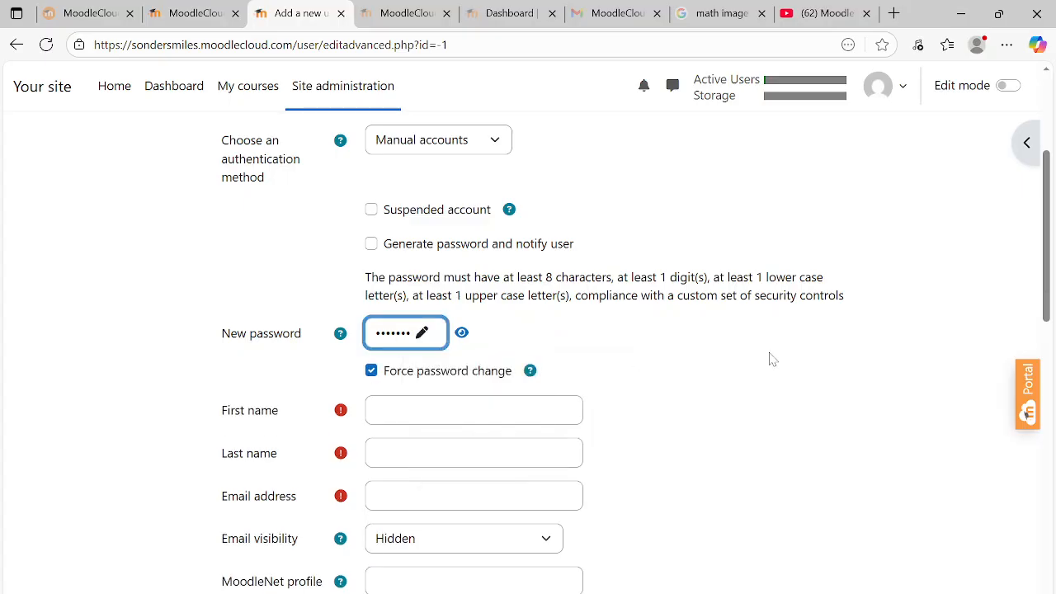
click(407, 338)
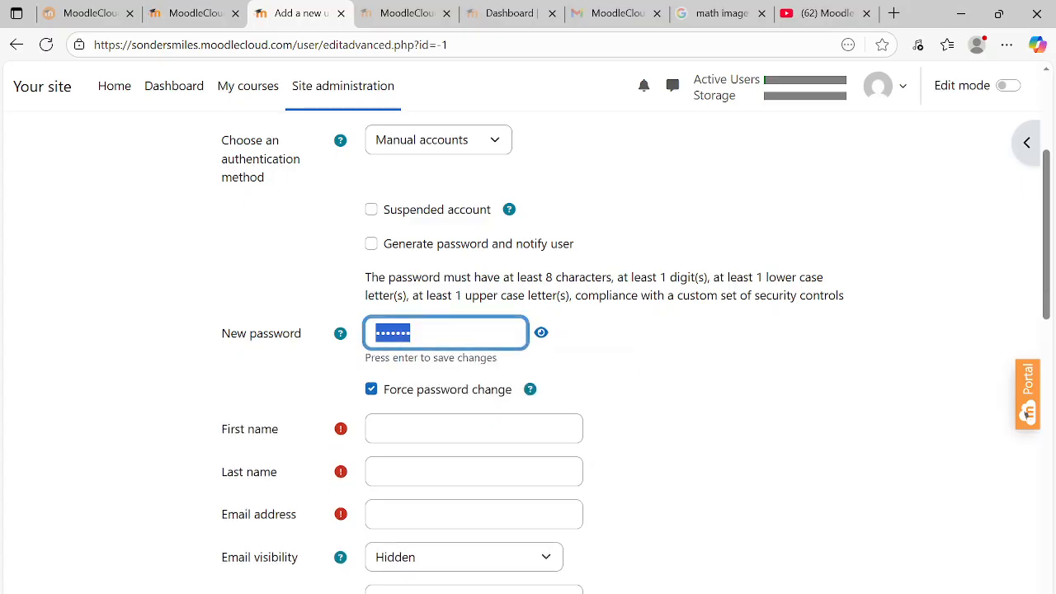
click(408, 336)
text(•)
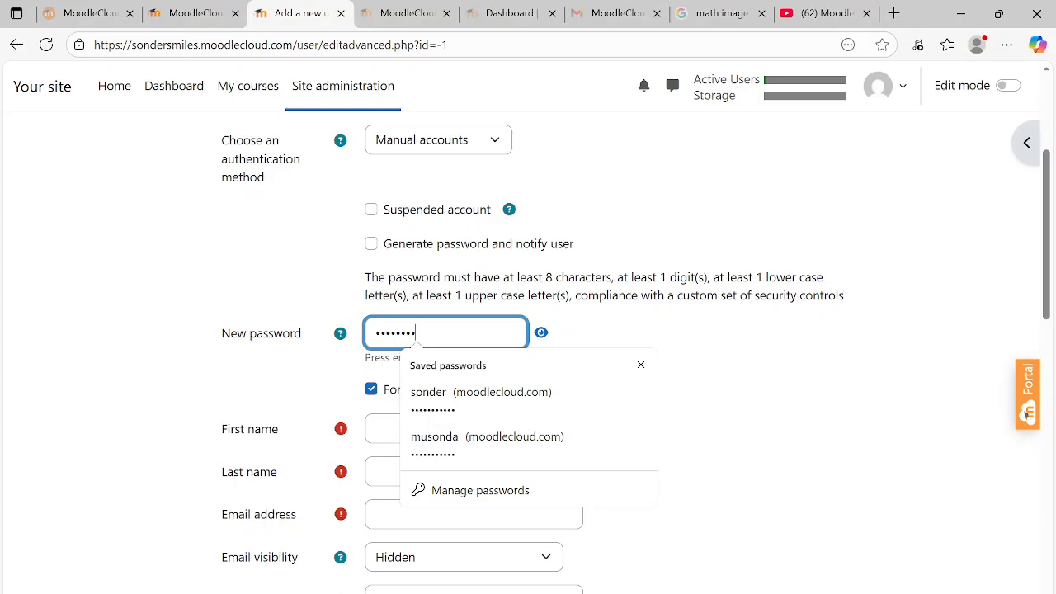
click(843, 392)
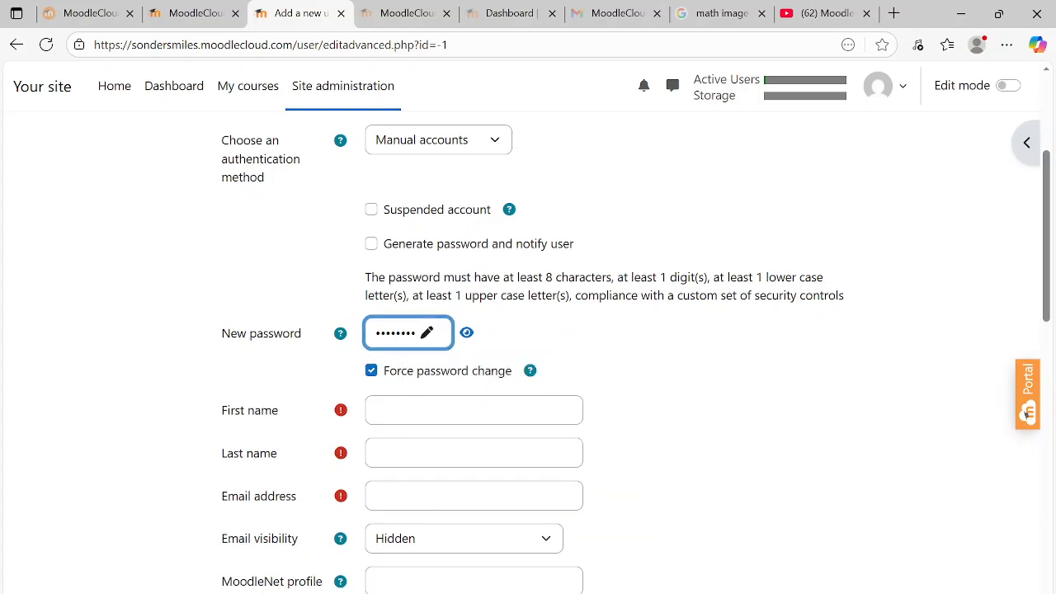
click(475, 411)
Fill in the user's first name, last name and e-mail address, fixing the e-mail typo
text(b)
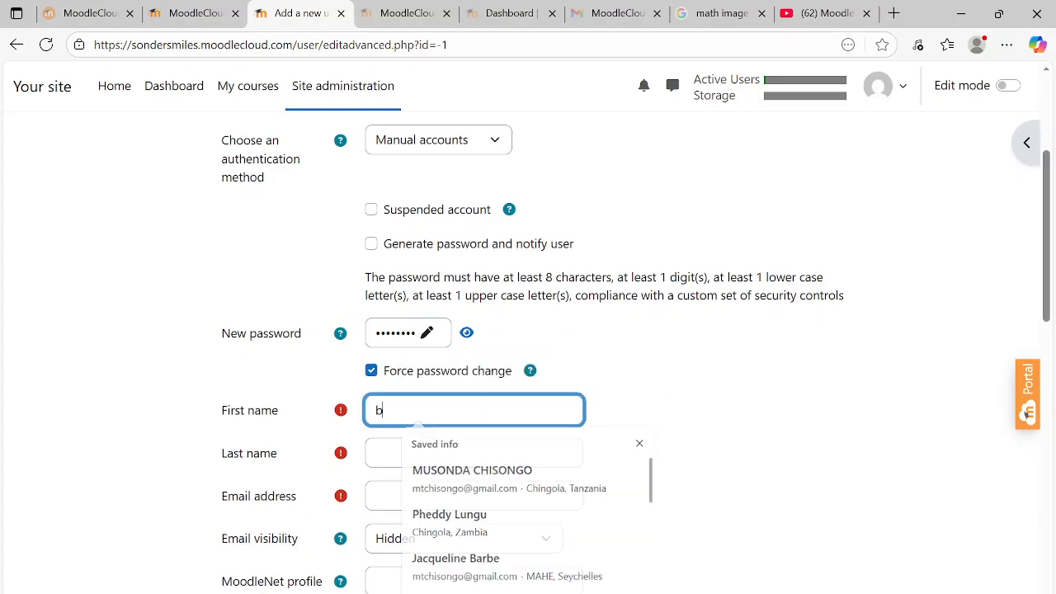
text(aibi)
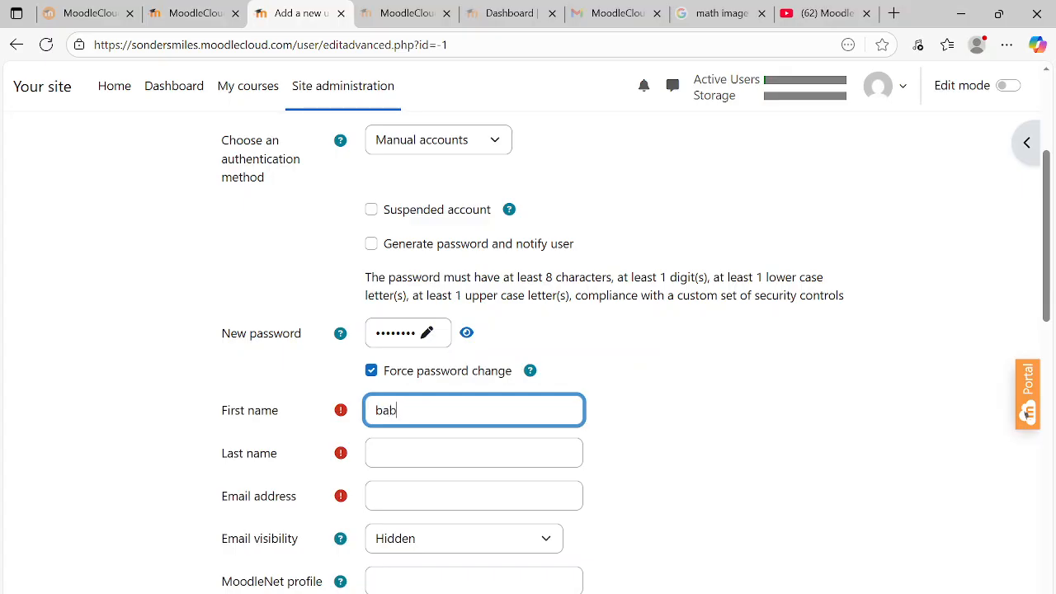
click(474, 453)
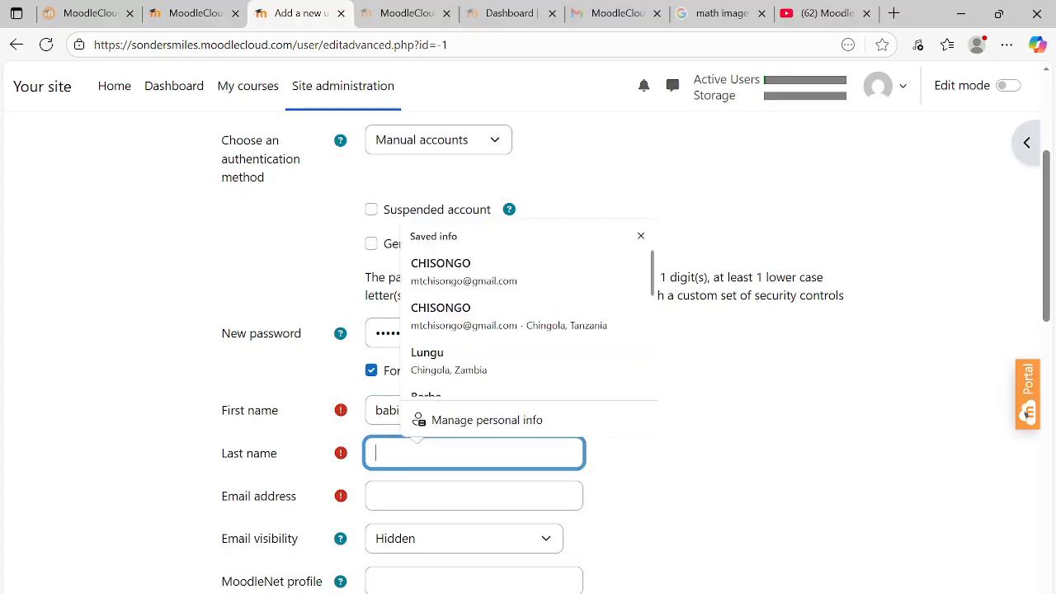
text(doll)
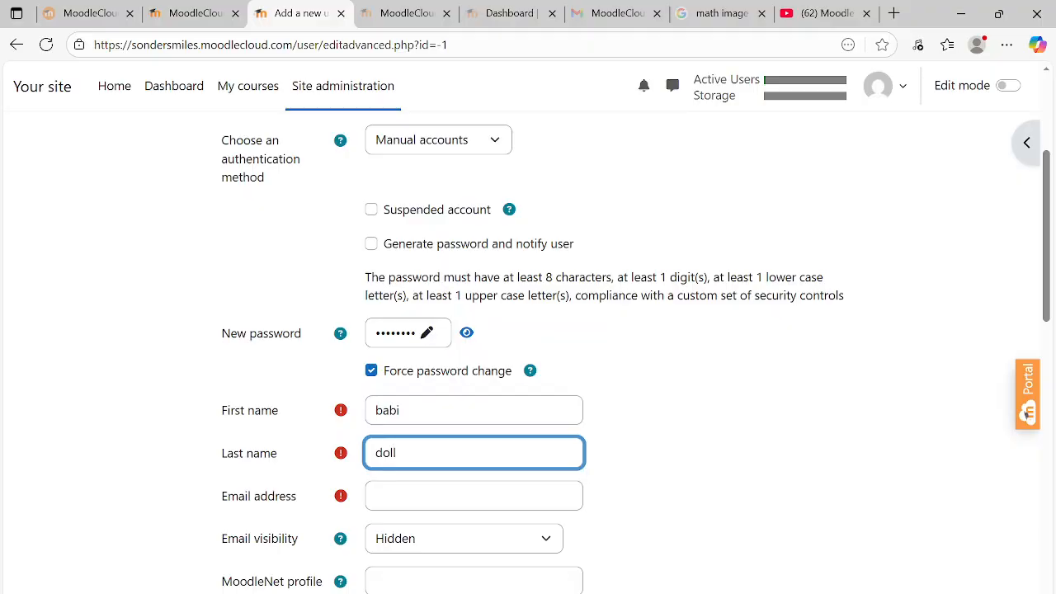
click(475, 496)
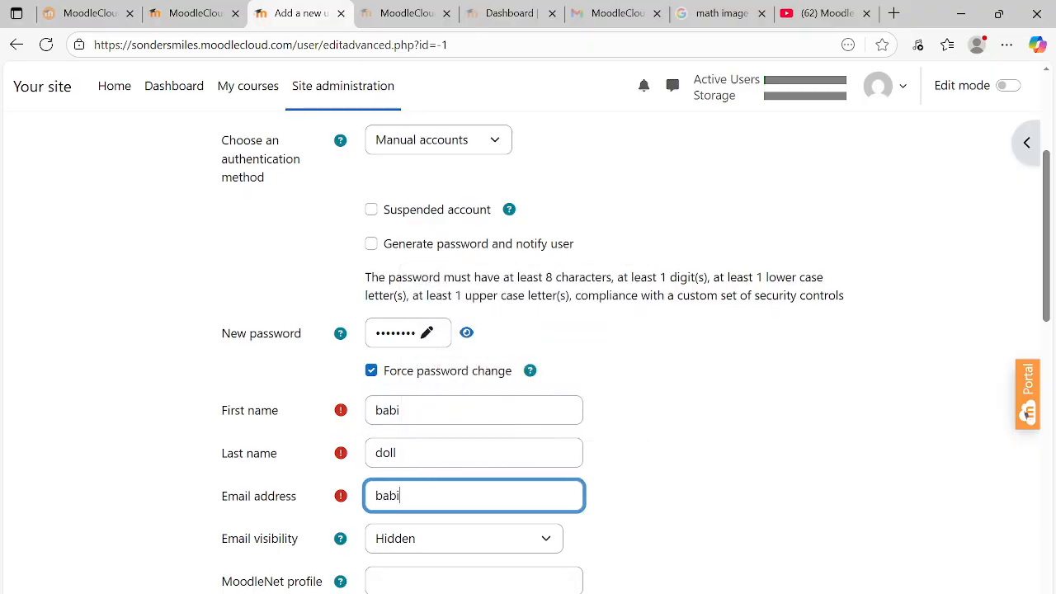
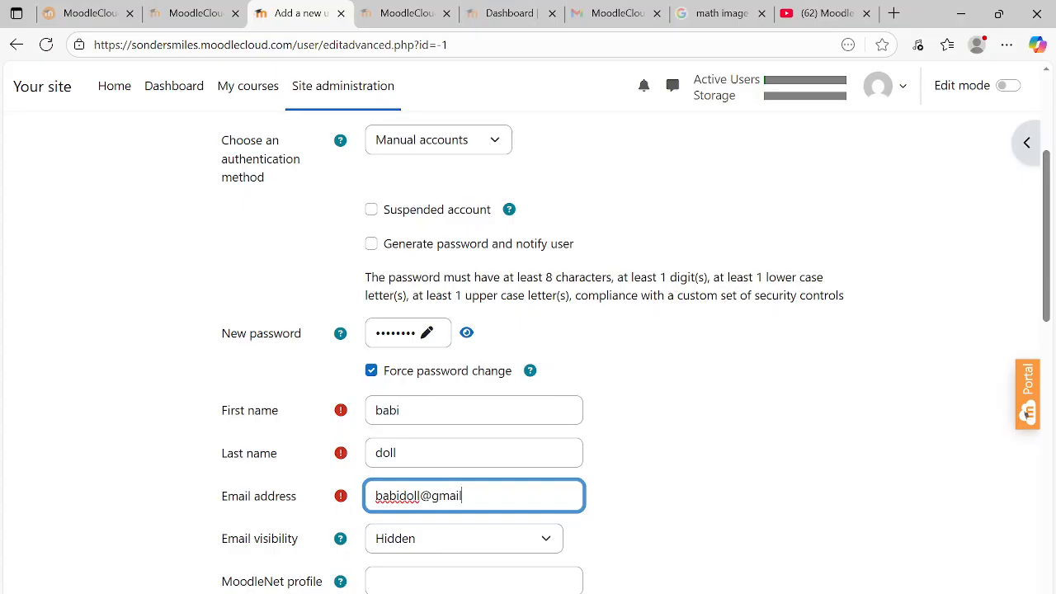
Set City/town to MAHE and country to Seychelles from the saved autofill
drag(1049, 213, 1053, 325)
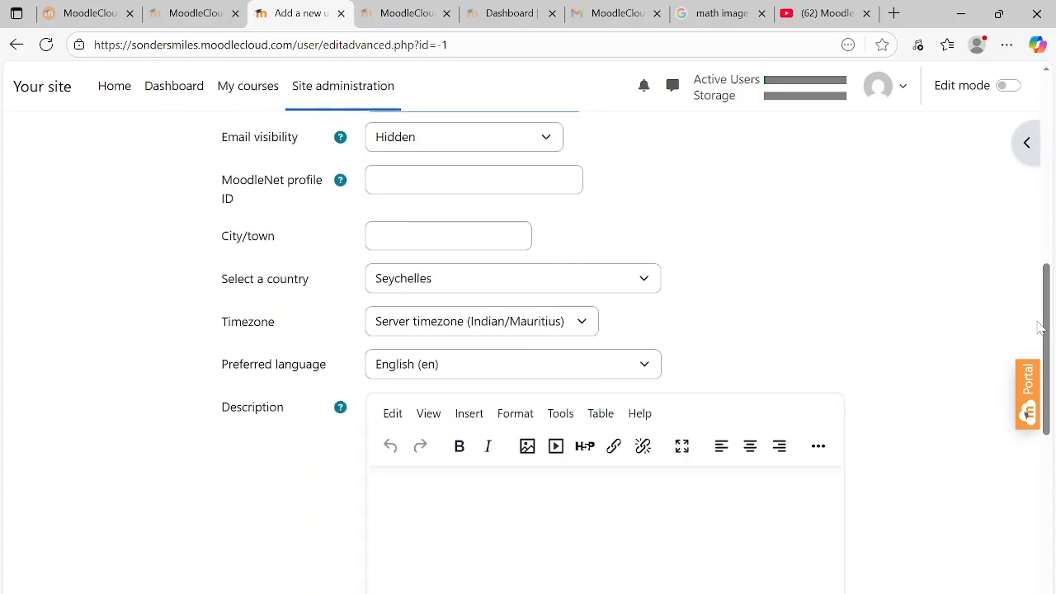
click(429, 236)
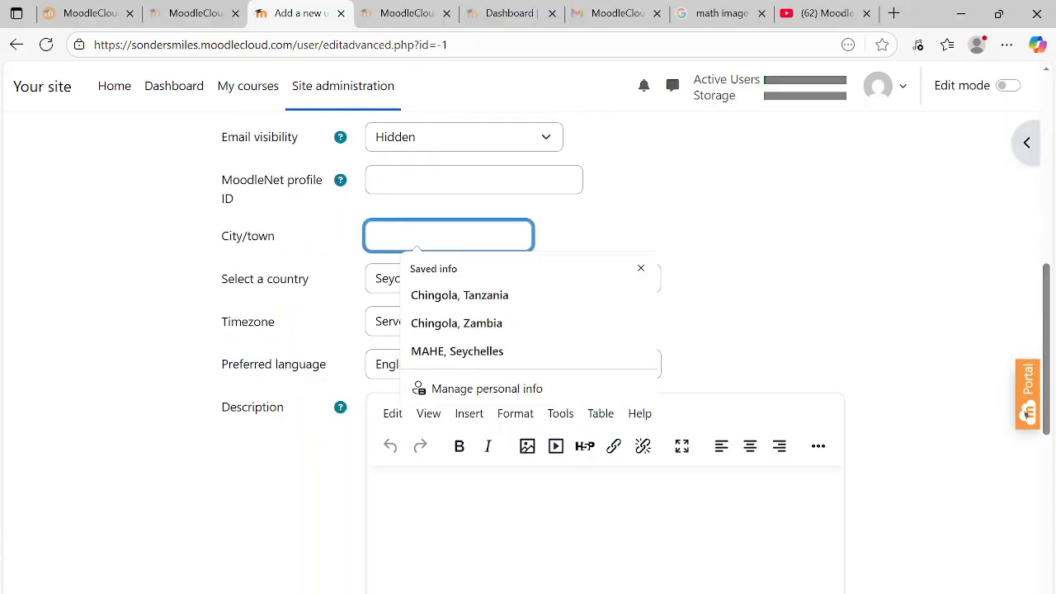
click(450, 355)
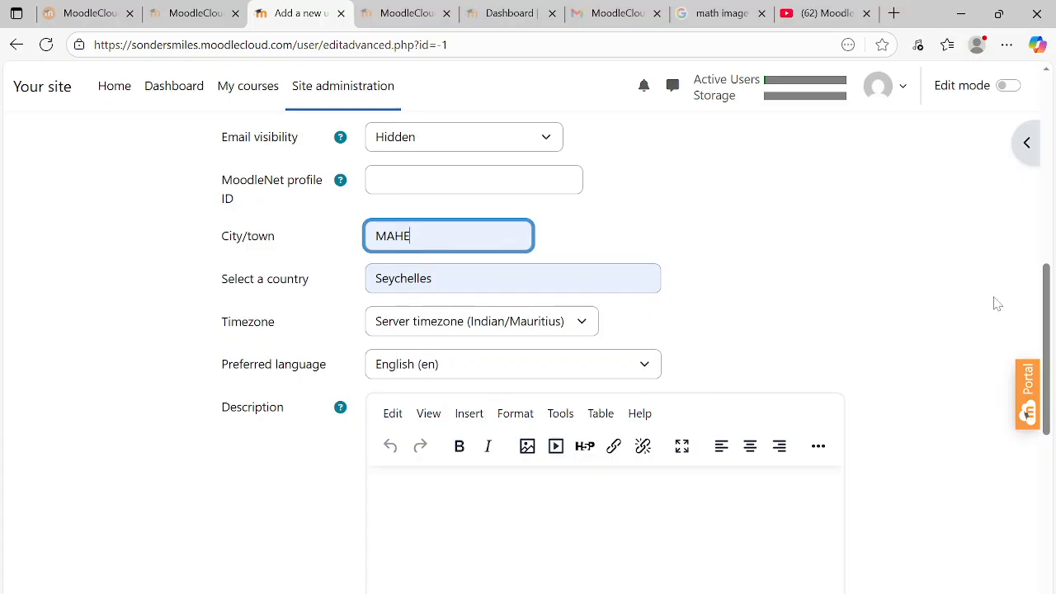
drag(1050, 283, 1055, 485)
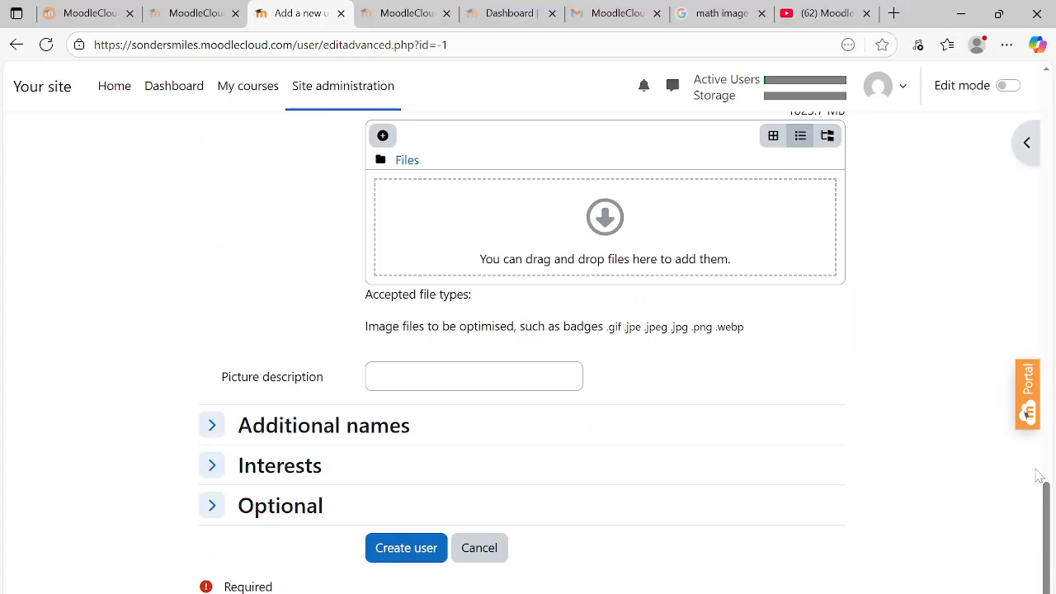
Submit the form, then replace the rejected password with a stronger one
click(402, 554)
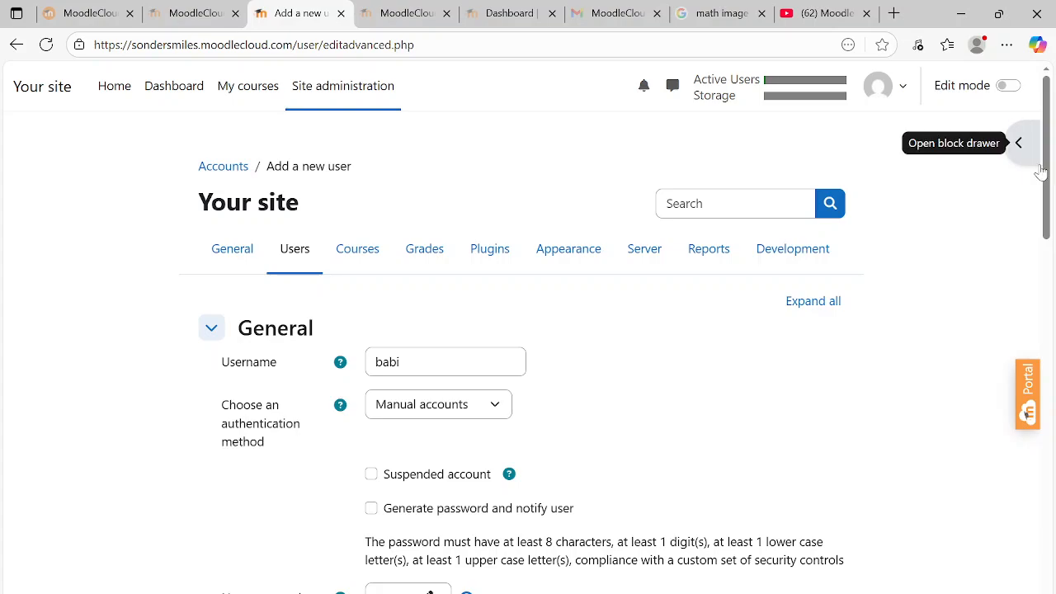
drag(1046, 171, 1050, 270)
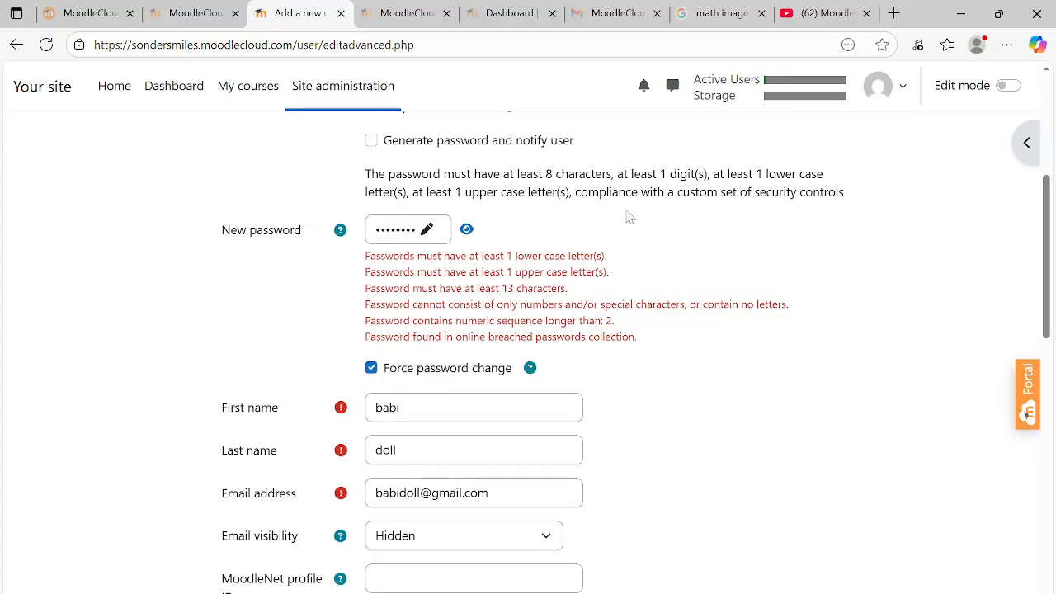
click(415, 231)
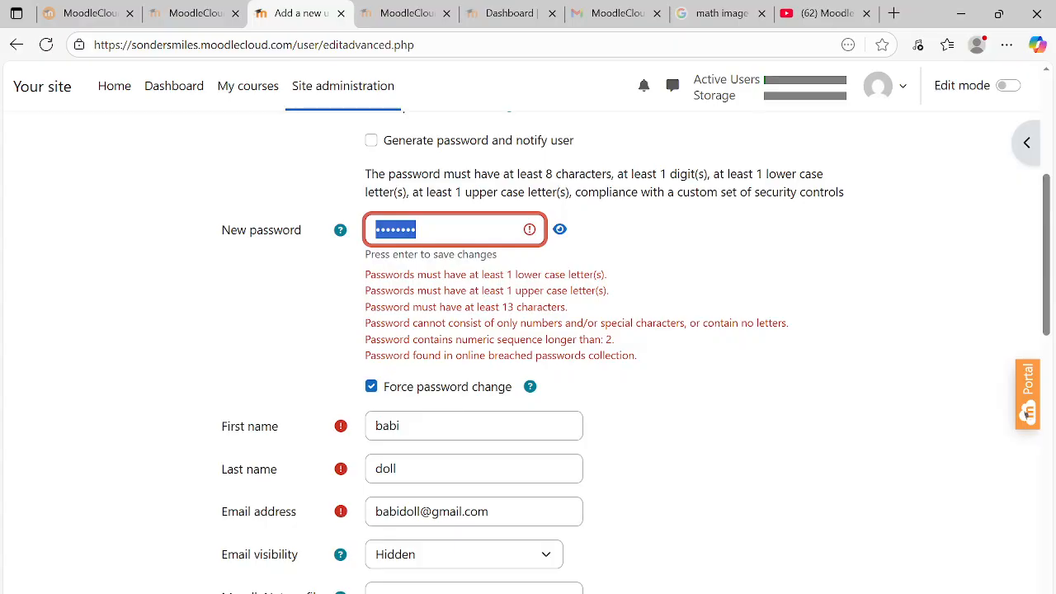
key(BackSpace)
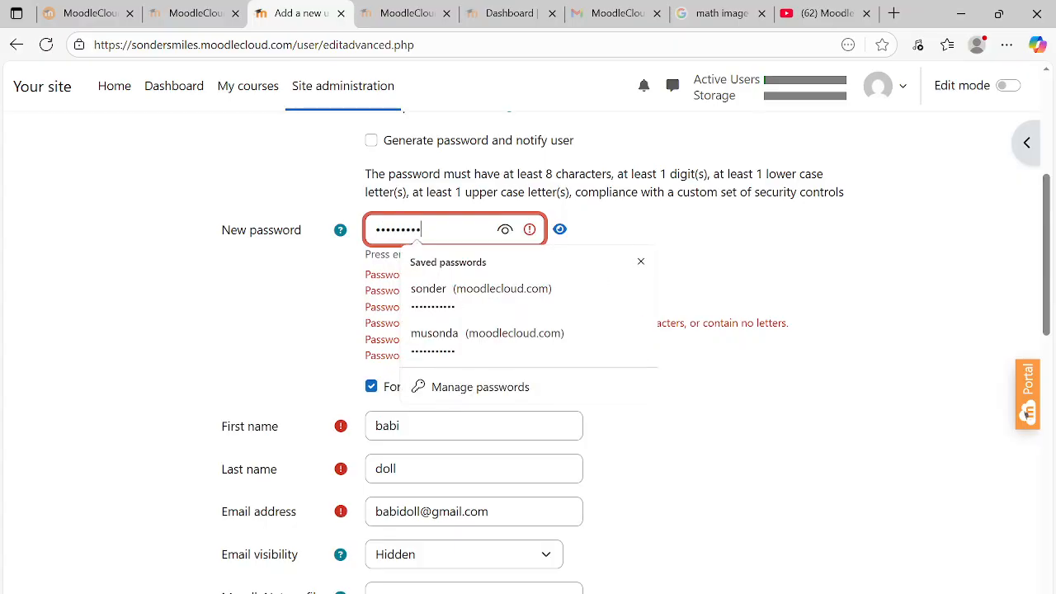
click(800, 419)
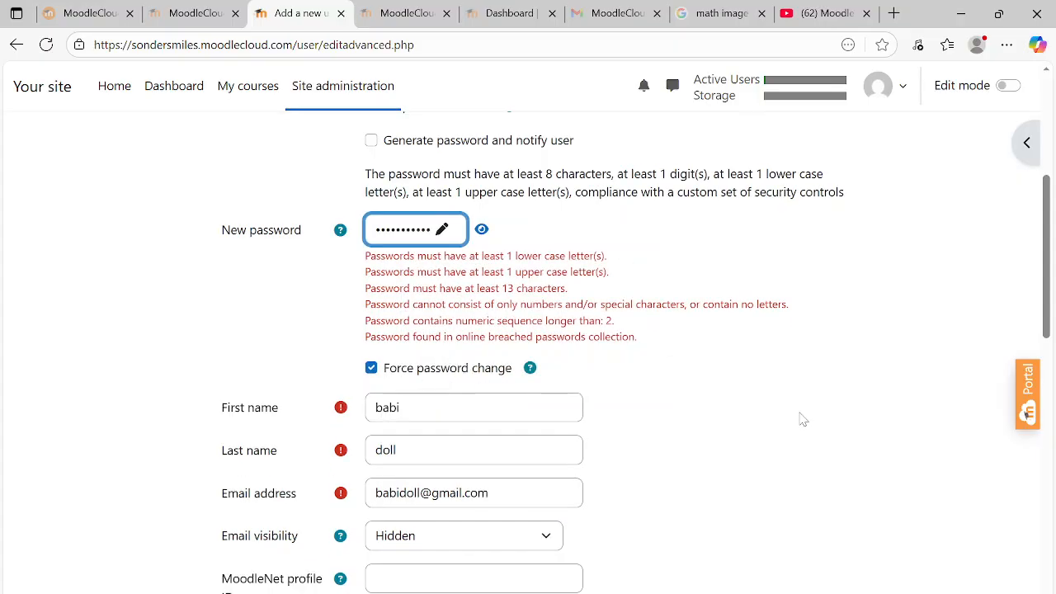
Capitalise the first letters of the first and last names and create the user
click(382, 407)
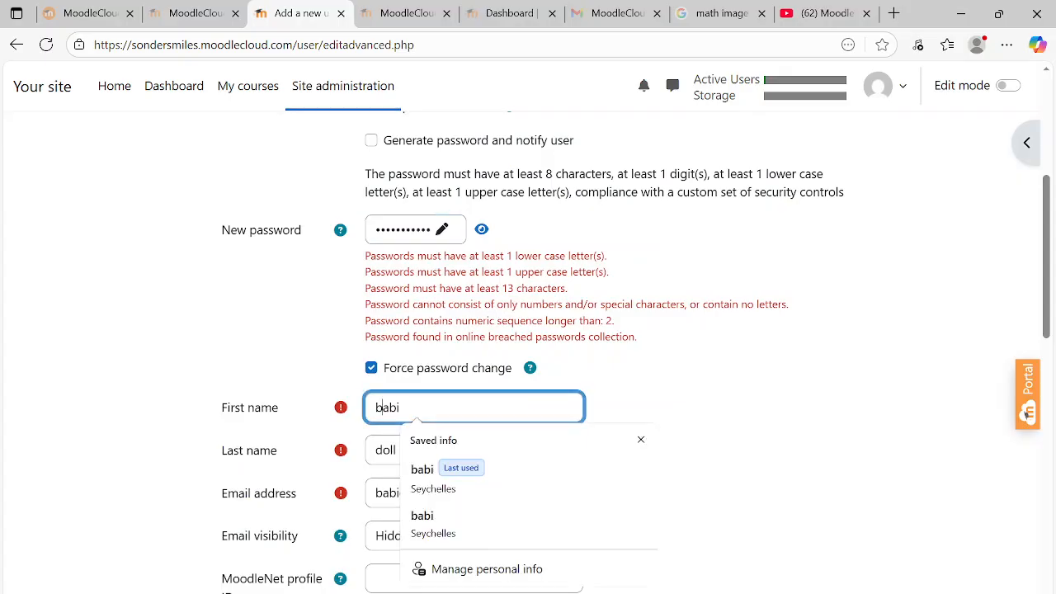
key(BackSpace)
text(B)
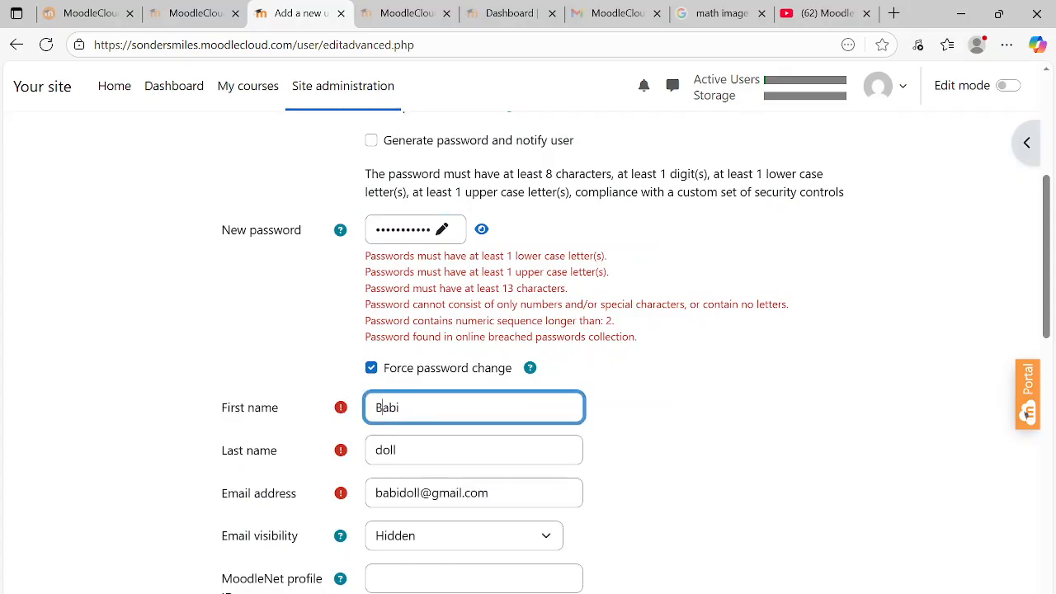
click(383, 451)
key(BackSpace)
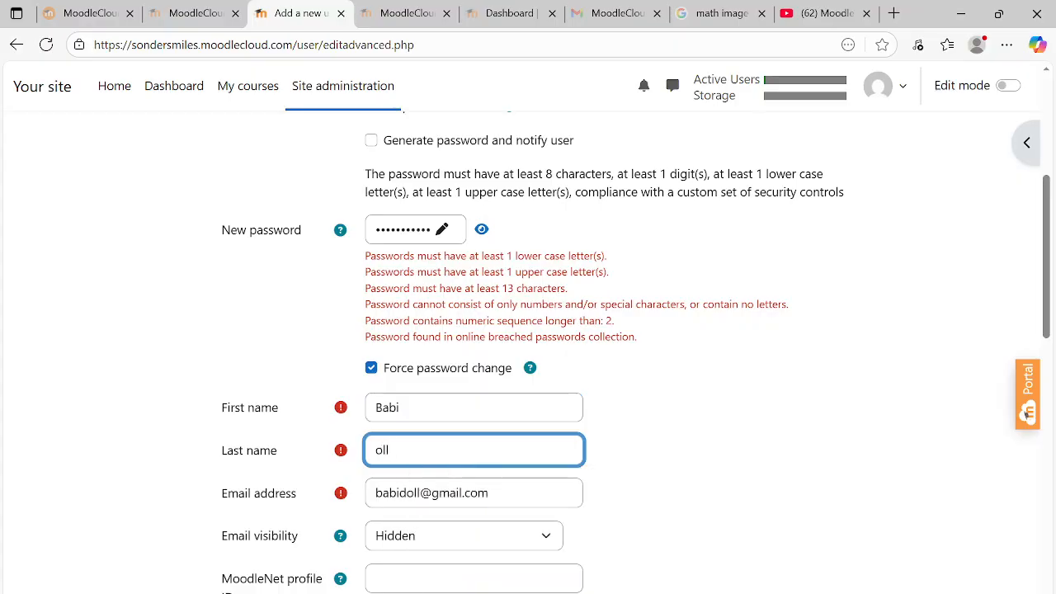
text(D)
drag(1050, 211, 1052, 582)
click(426, 549)
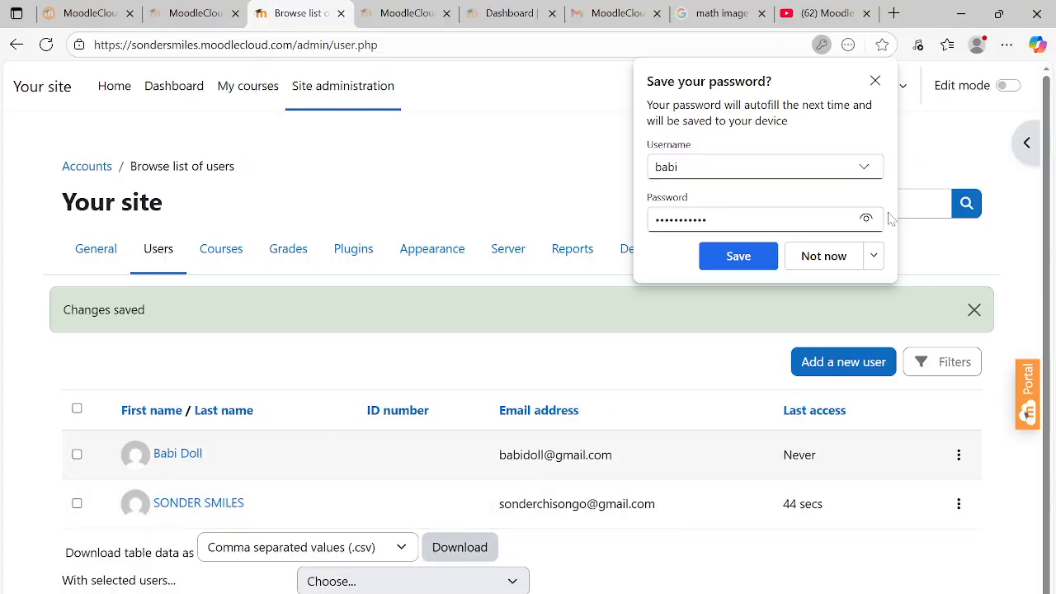
Dismiss the browser's save-password prompt and return to Site administration
click(877, 82)
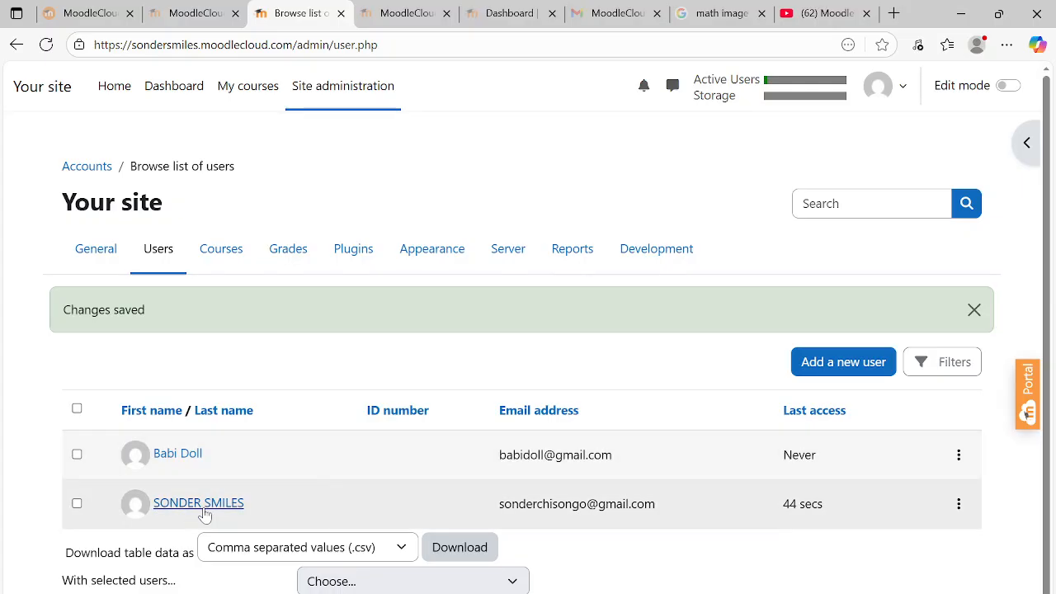
click(333, 94)
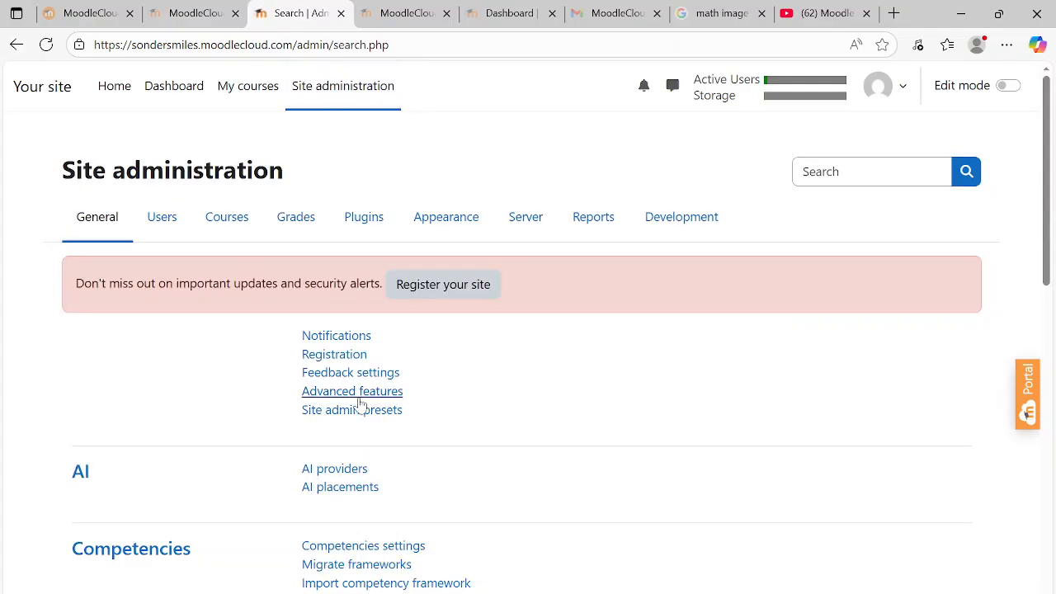
Open a blank Add a new user form from the Users tab for the second account
click(174, 228)
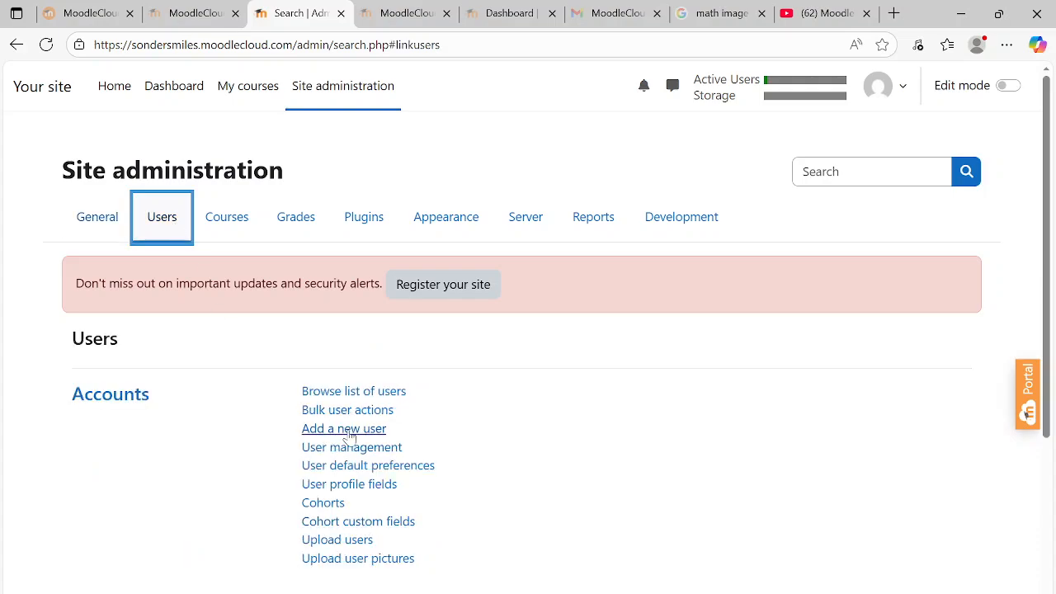
click(360, 431)
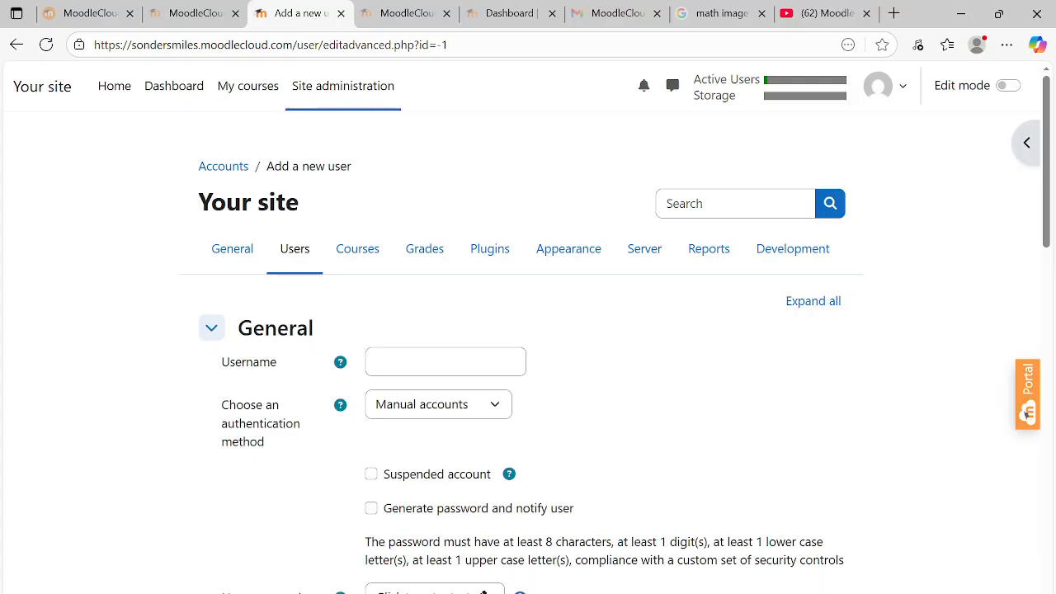
click(376, 361)
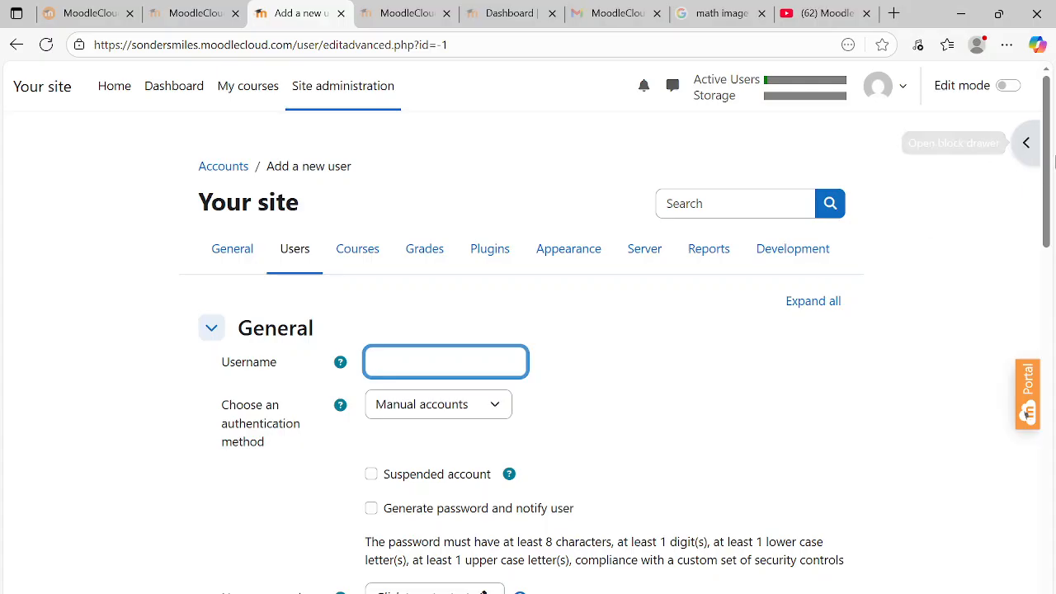
drag(1050, 136, 1052, 157)
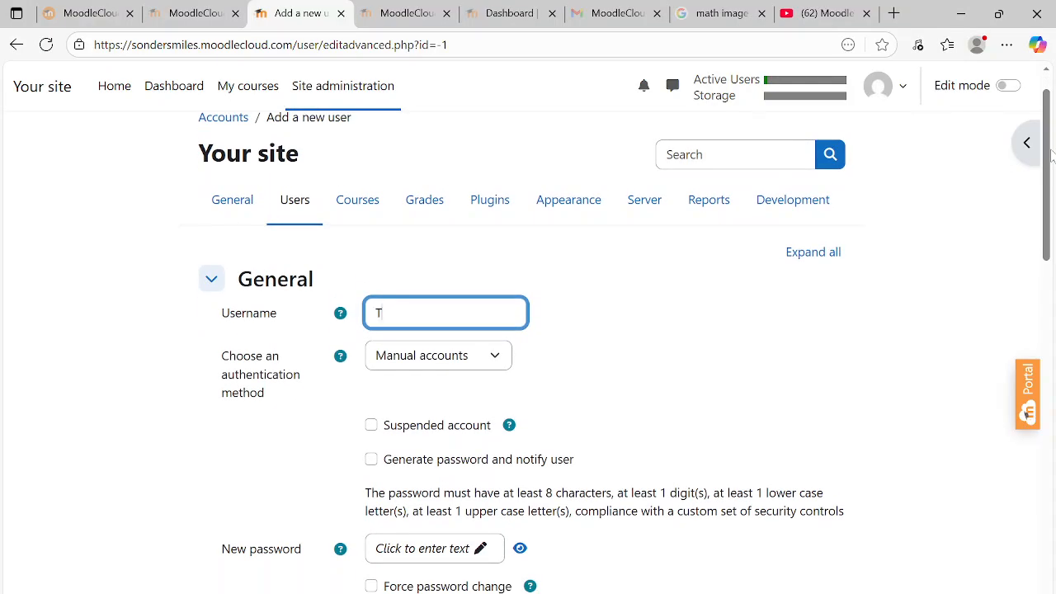
Enter the second account's username, leaving Generate password switched off
text(a)
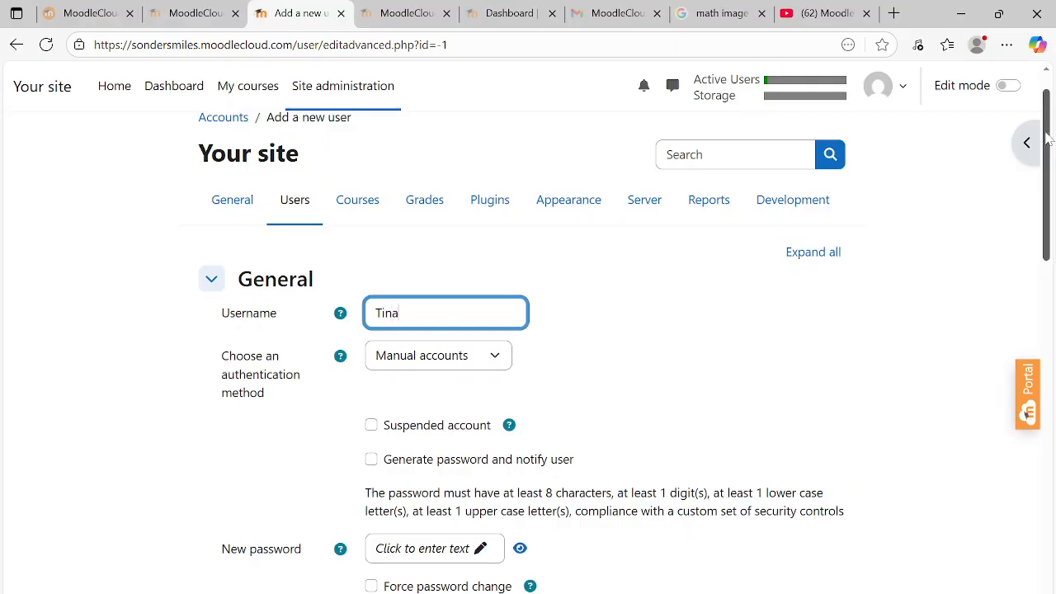
scroll(1053, 165, down, 1)
scroll(1053, 162, down, 1)
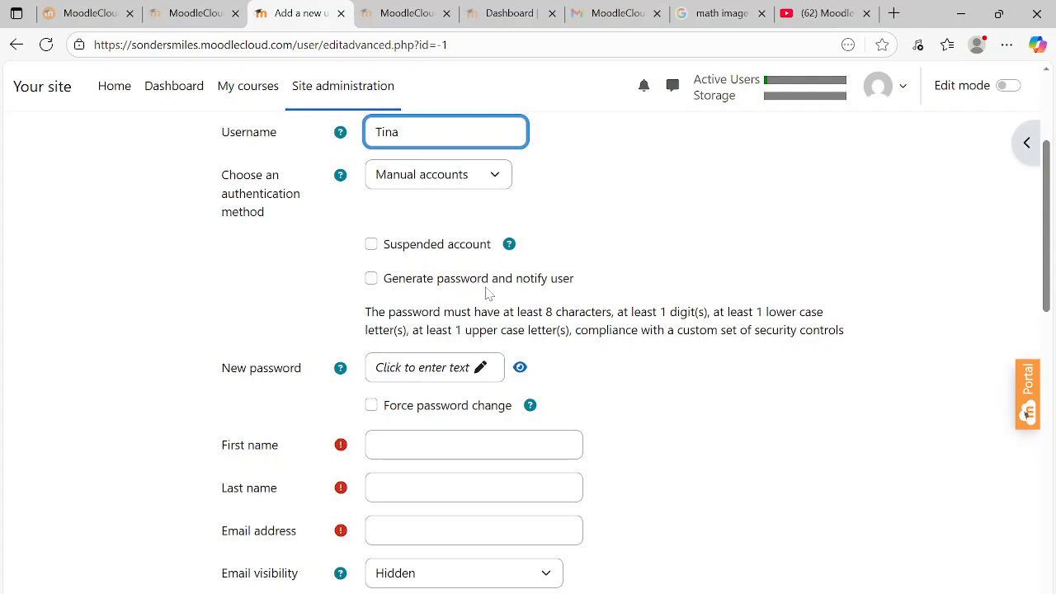
click(372, 280)
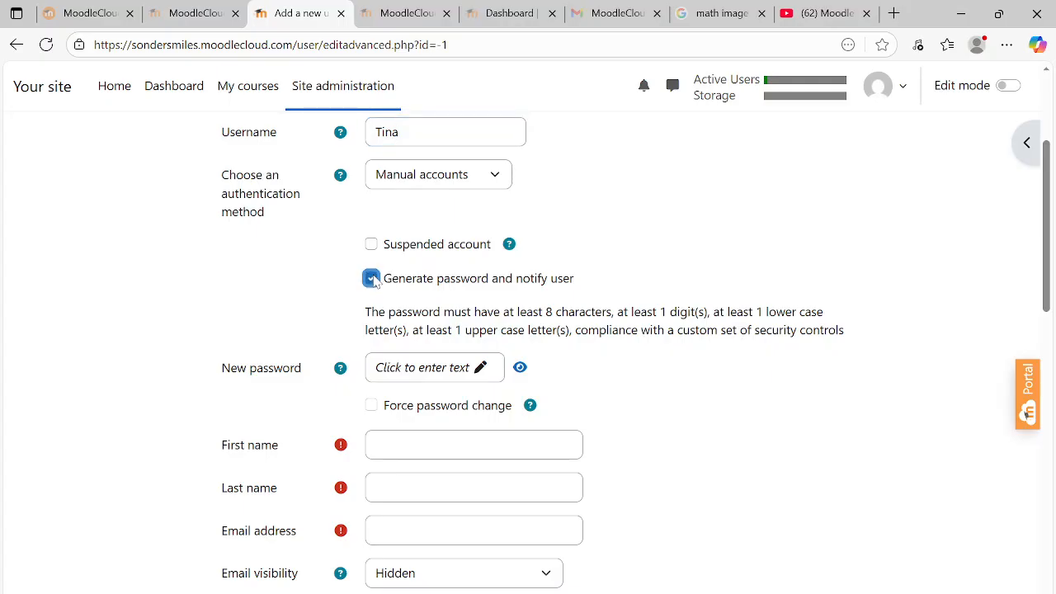
click(372, 279)
Type a new password manually and verify it with the show-password toggle
click(421, 375)
text(•••••••)
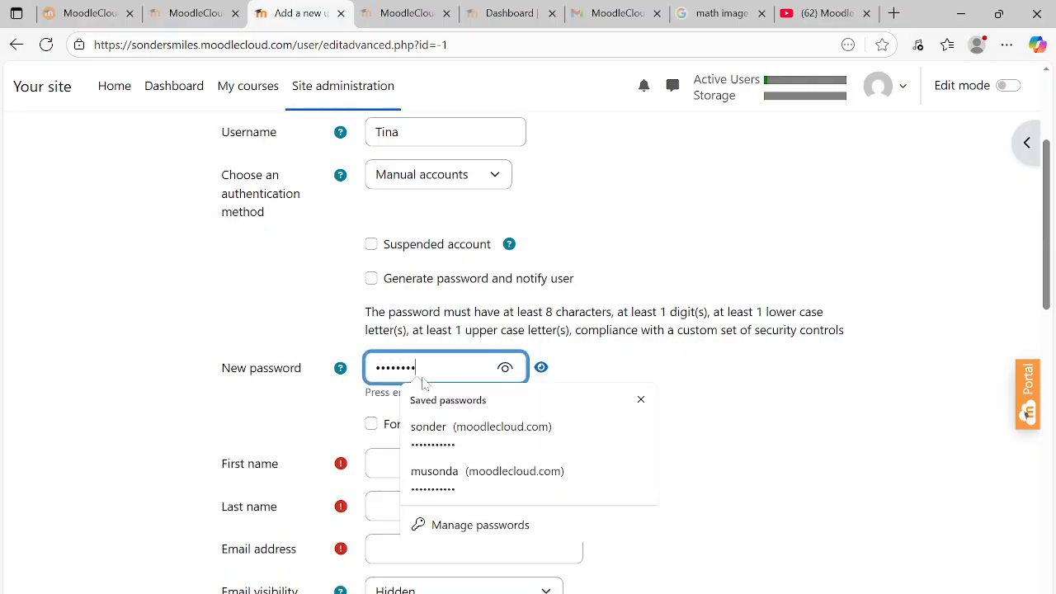
text(•••)
click(505, 367)
click(506, 367)
click(640, 399)
drag(1046, 183, 1046, 239)
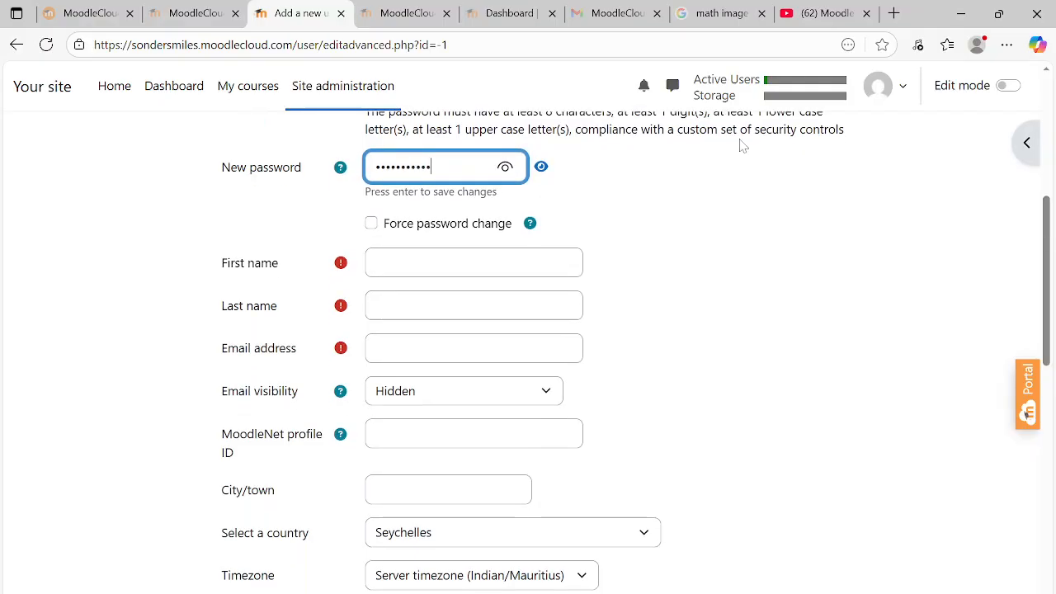
click(429, 273)
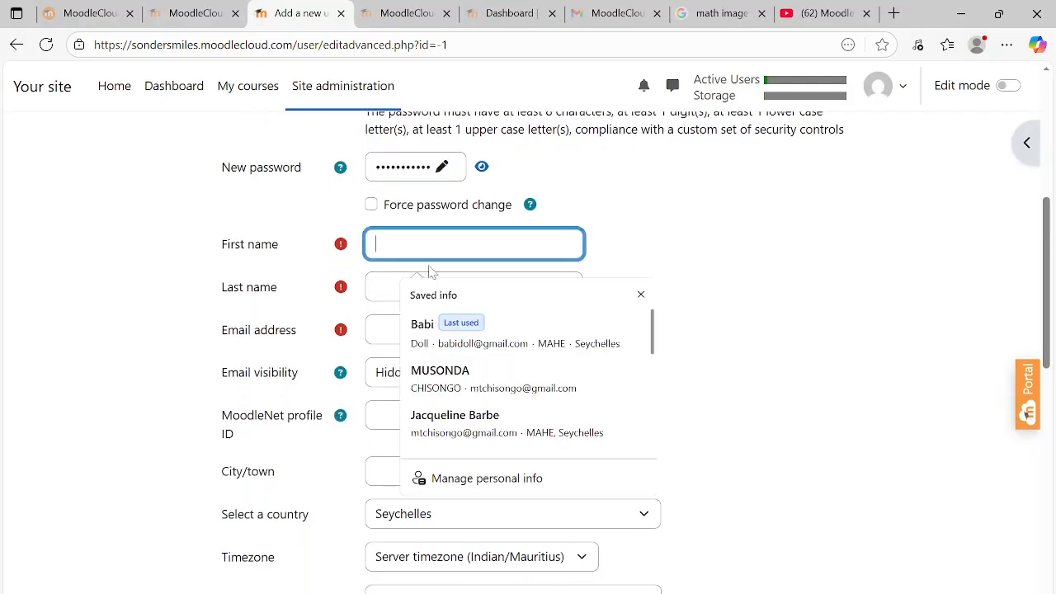
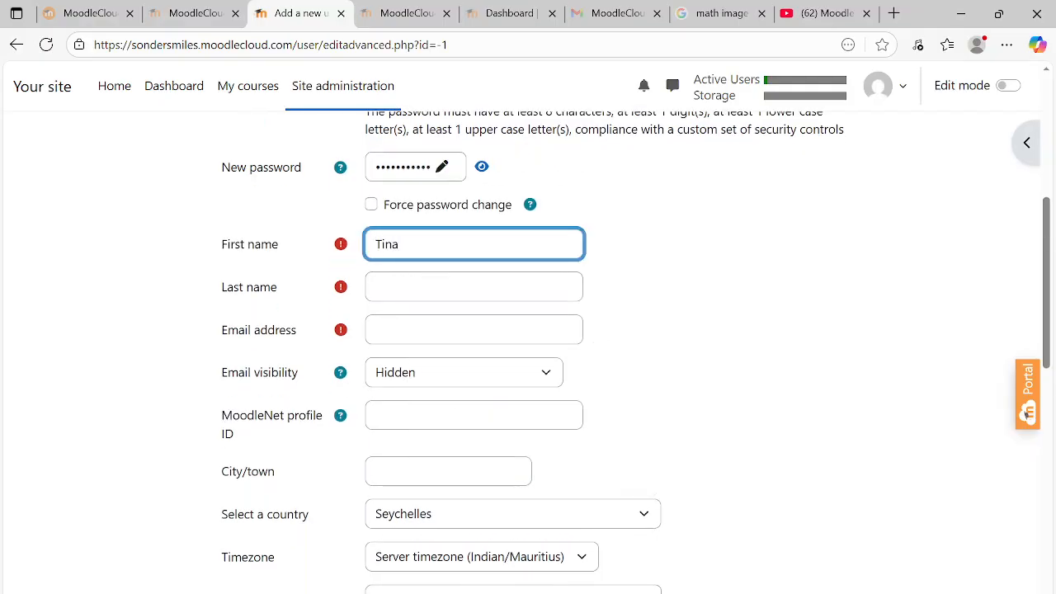
Enter the second user's first name, last name and e-mail address
click(462, 286)
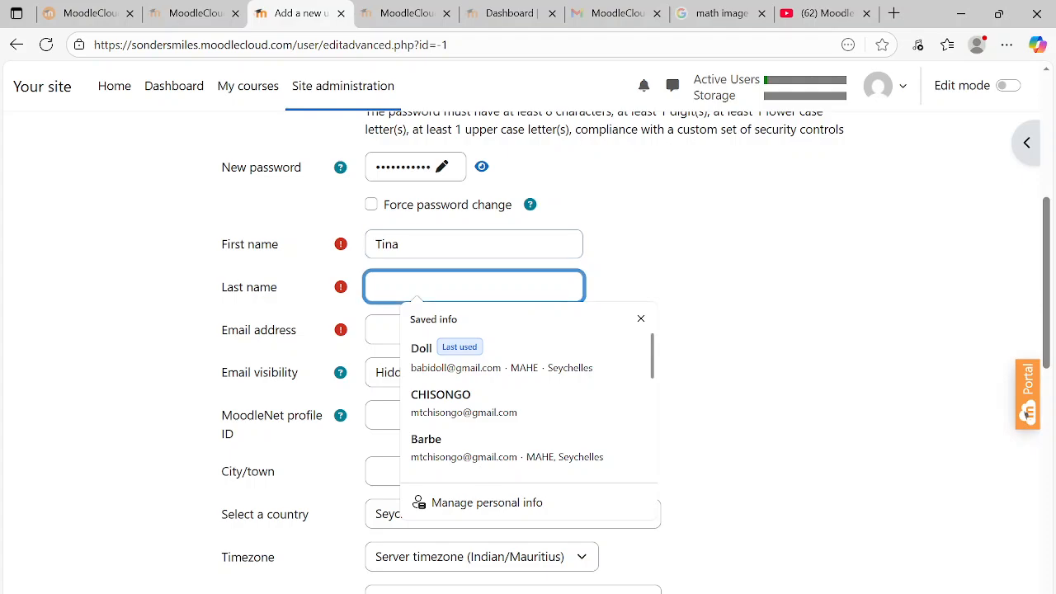
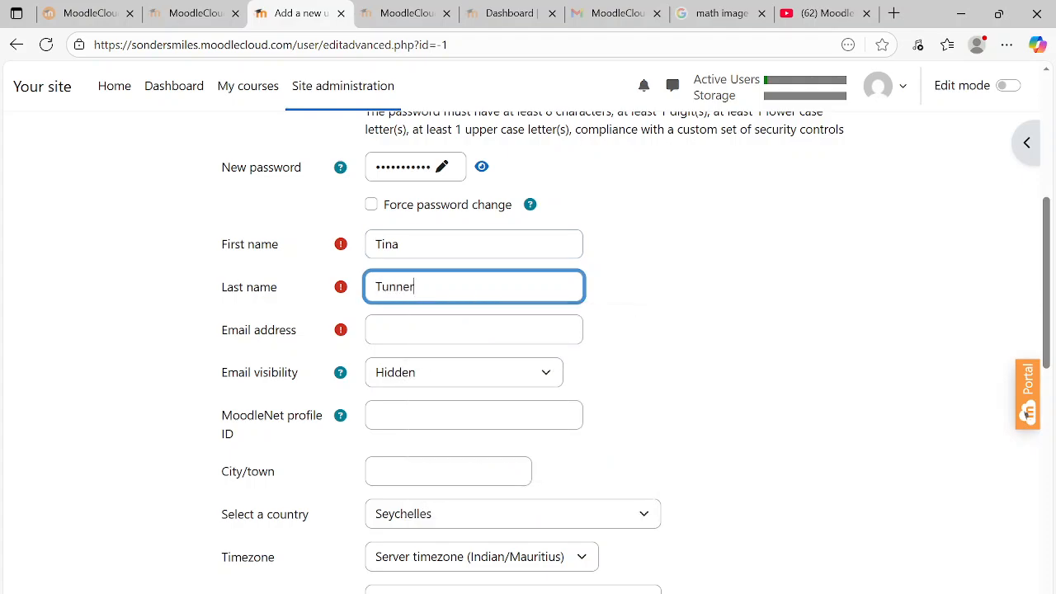
click(462, 329)
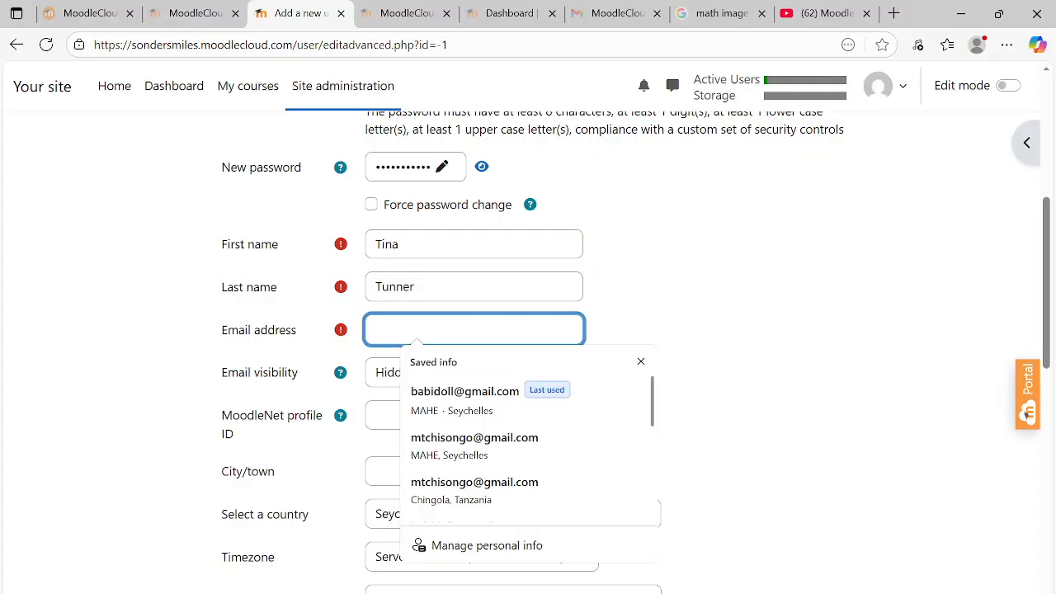
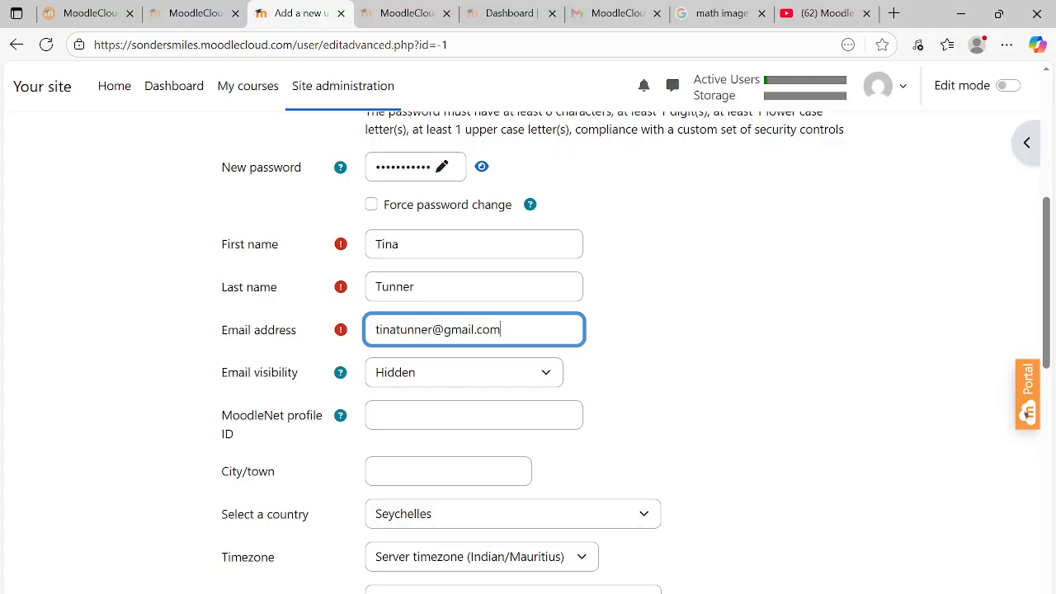
Fill City/town MAHE and country Seychelles from saved autofill data
click(446, 471)
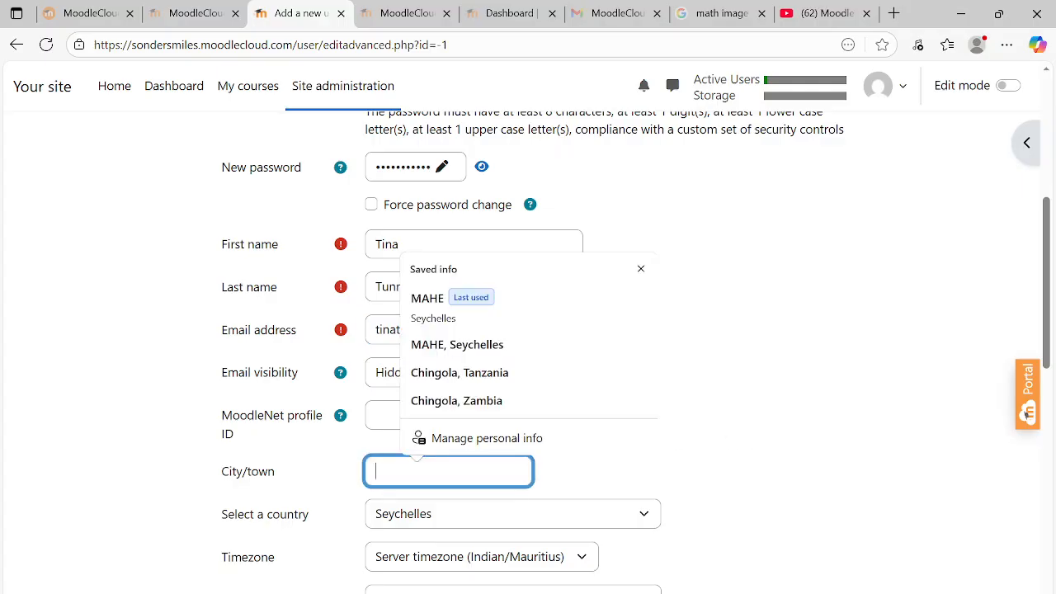
click(457, 344)
drag(1046, 258, 1048, 361)
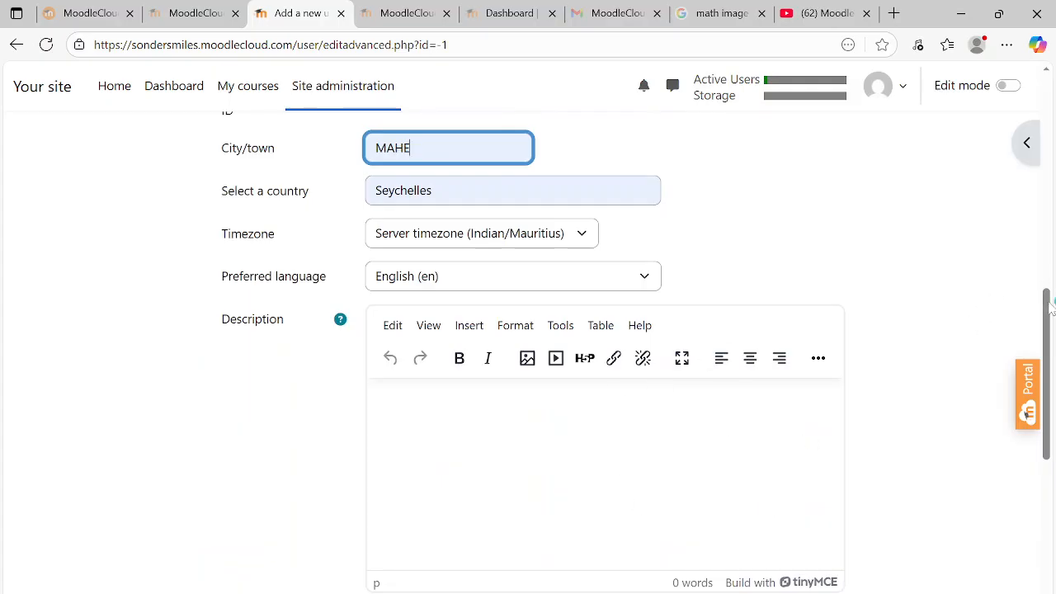
drag(1051, 305, 1054, 556)
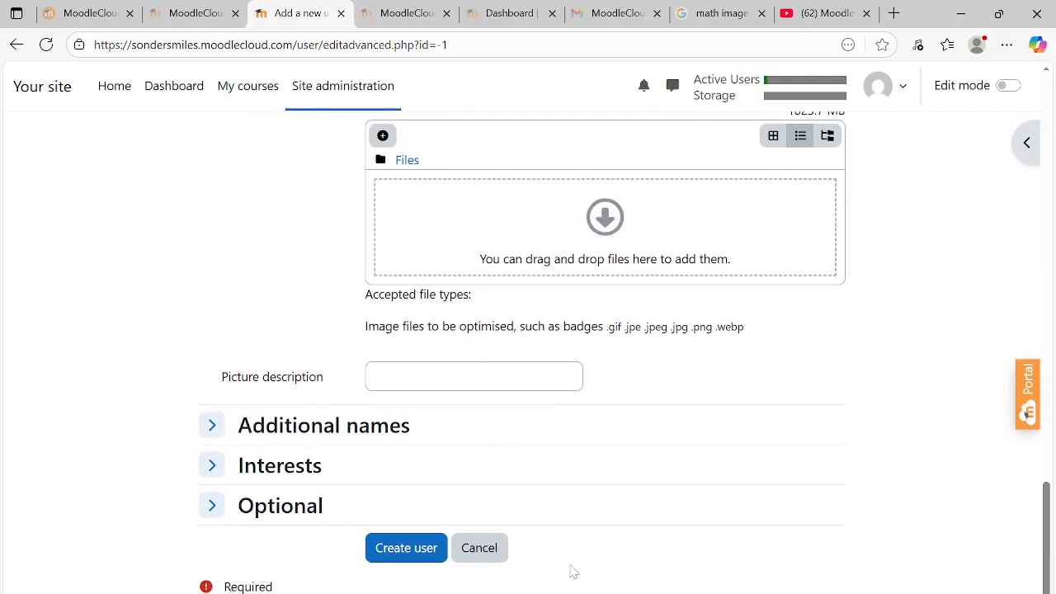
Create the second user, correcting the username's capital first letter to lowercase after the error
click(409, 558)
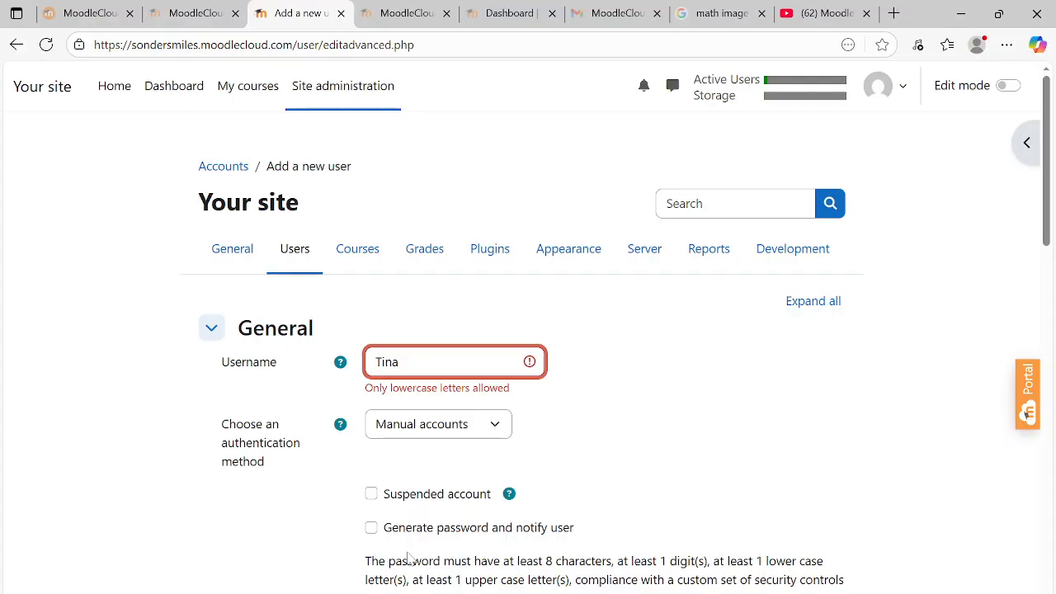
key(BackSpace)
text(t)
drag(1046, 147, 953, 577)
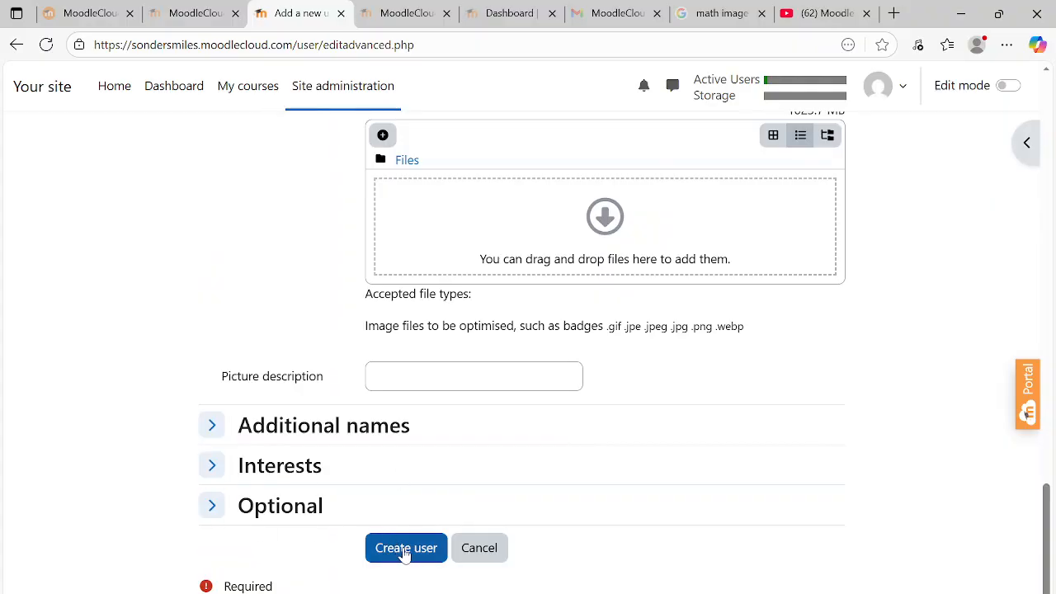
click(405, 552)
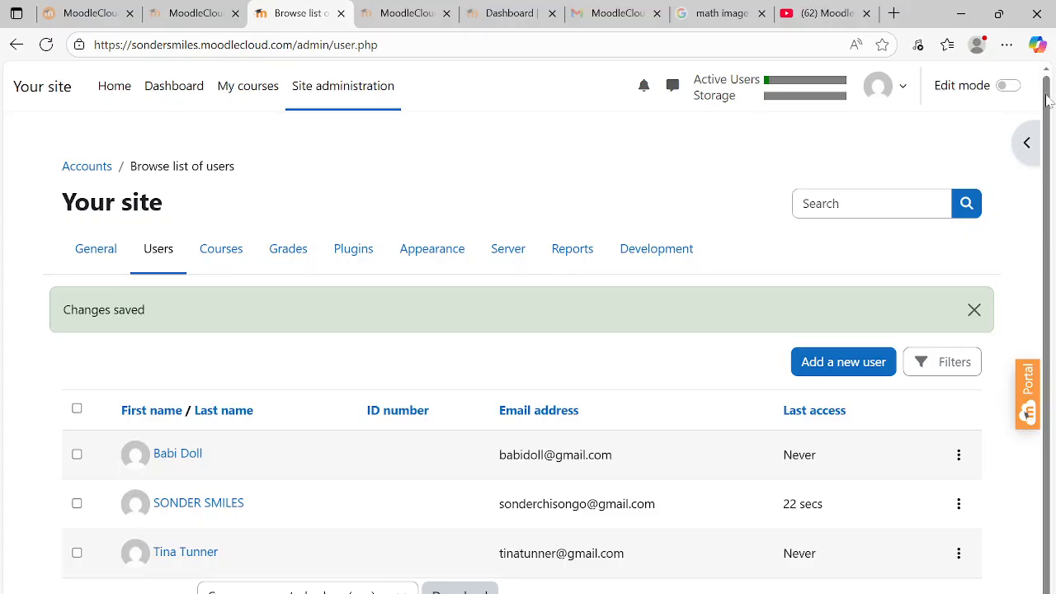
Go via the Dashboard to My courses, listing MATHEMATICS MON 10.00 and Starting with Moodle
drag(1048, 99, 1046, 169)
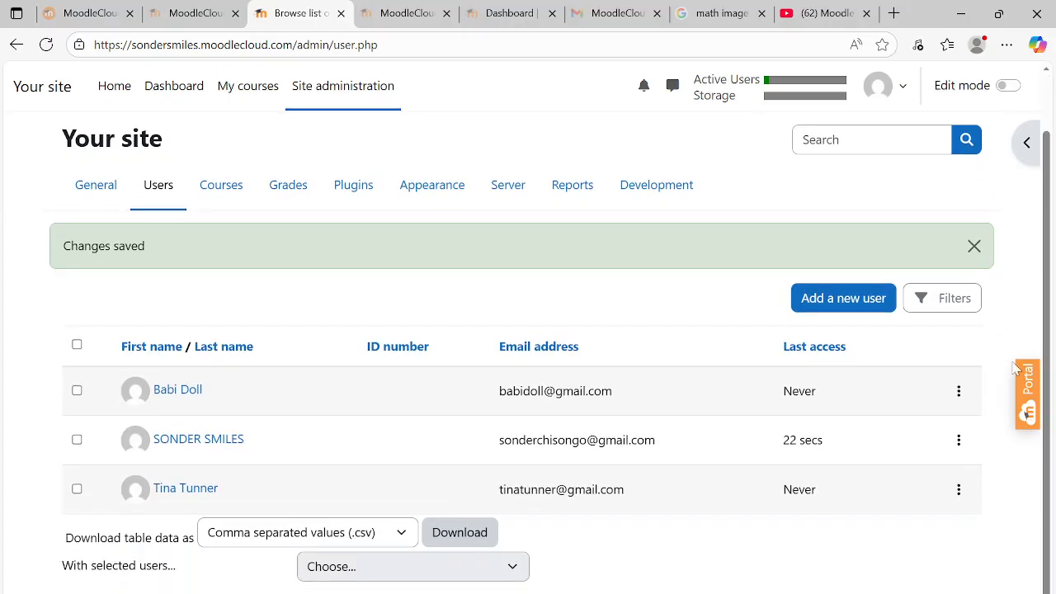
drag(1047, 261, 1055, 45)
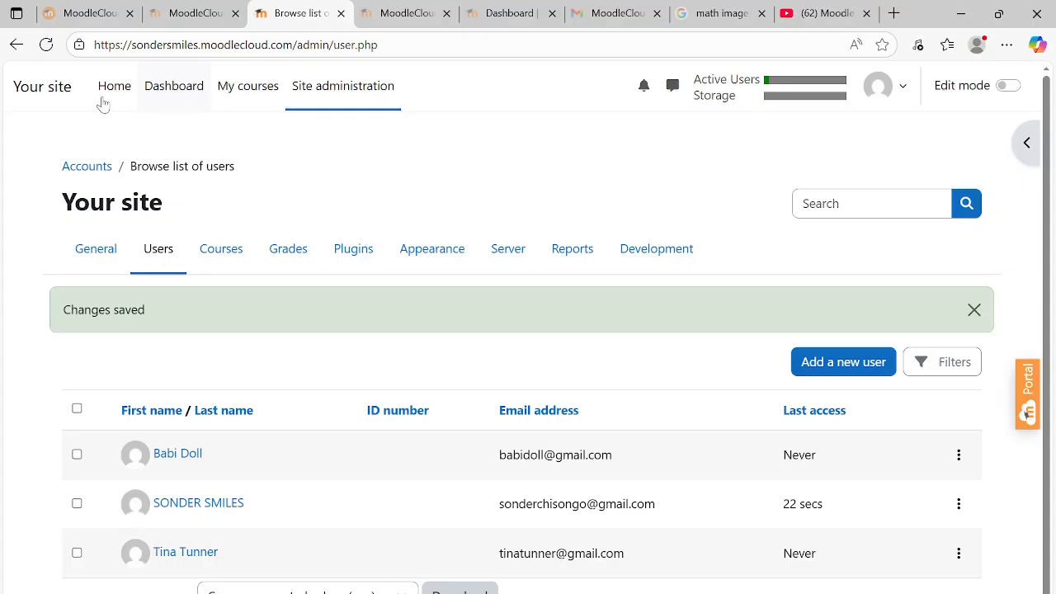
click(162, 89)
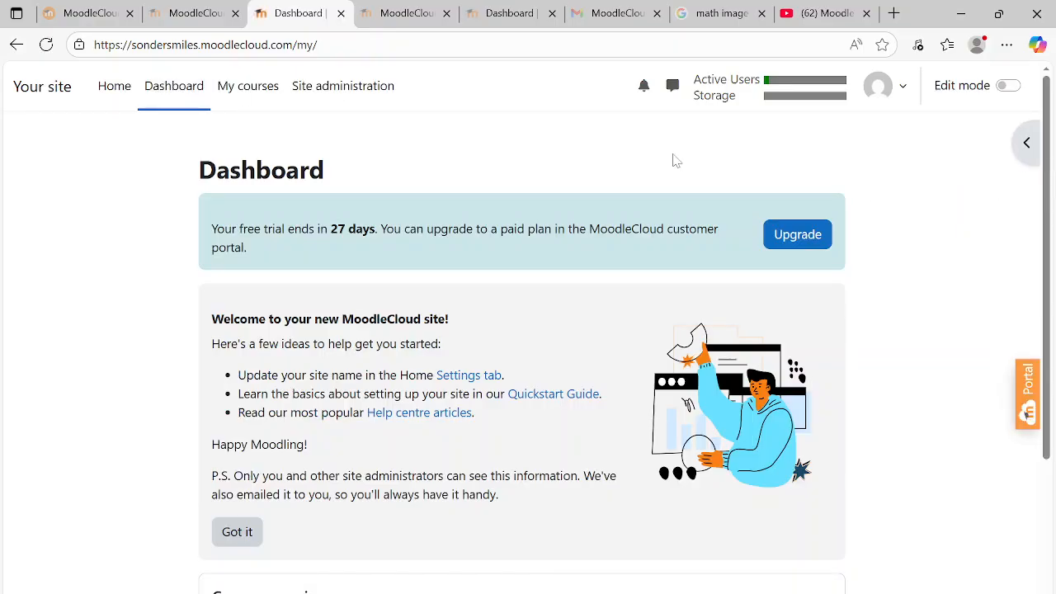
click(257, 96)
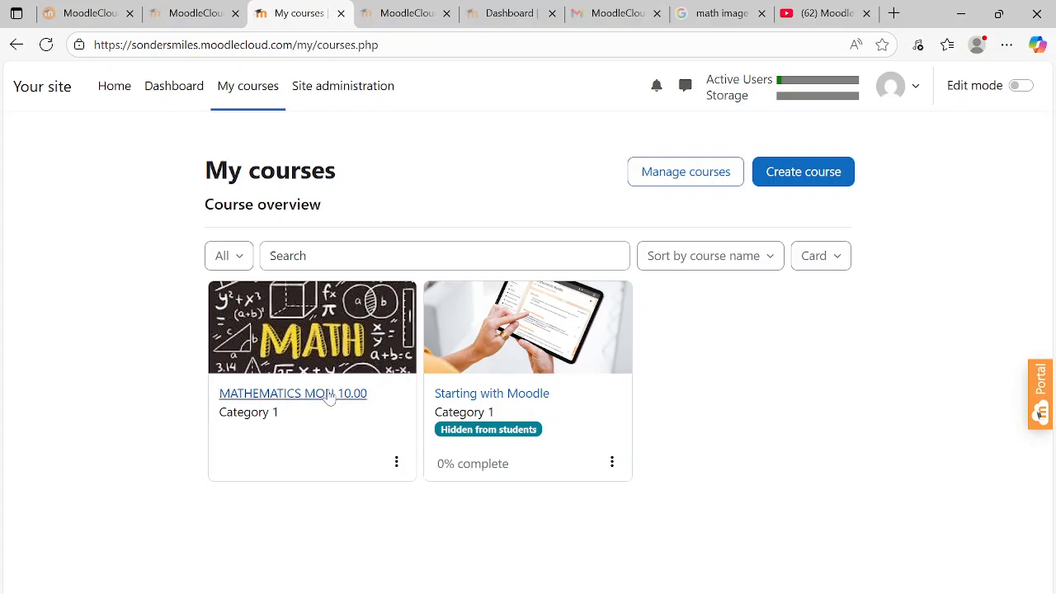
Open the MATHEMATICS MON 10.00 course's Participants list, showing only the teacher
click(320, 400)
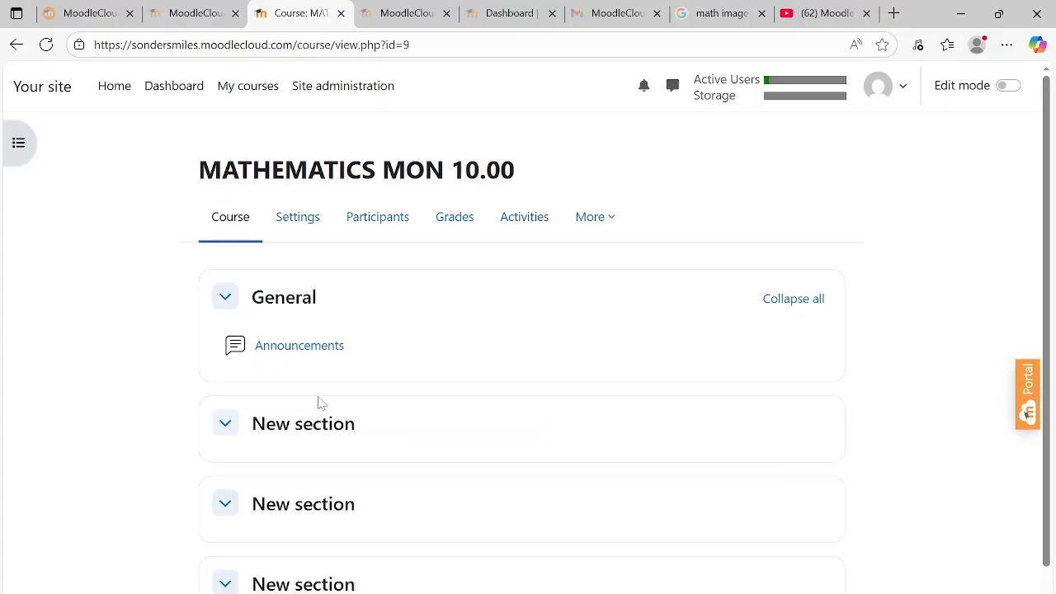
mouse_move(1050, 132)
mouse_down()
mouse_move(1053, 188)
mouse_move(1051, 133)
mouse_up()
click(377, 216)
click(379, 212)
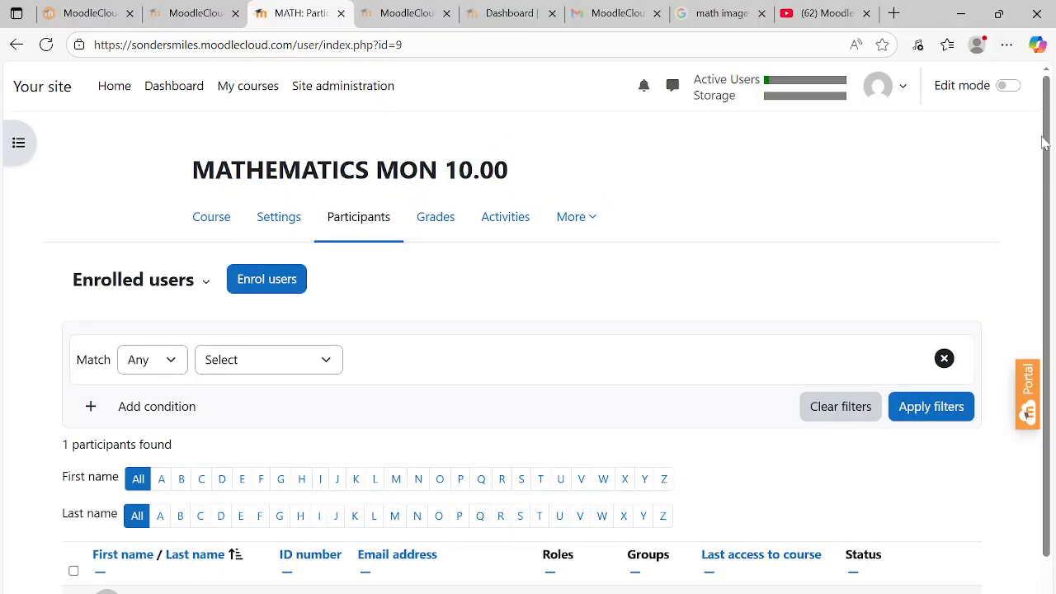
scroll(1044, 264, down, 2)
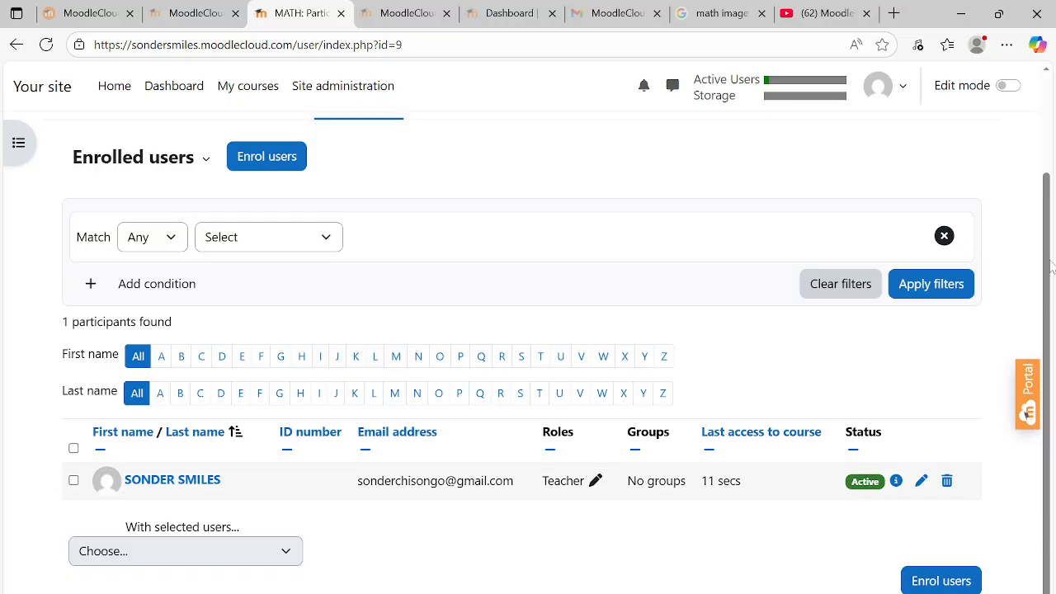
drag(1051, 266, 1053, 199)
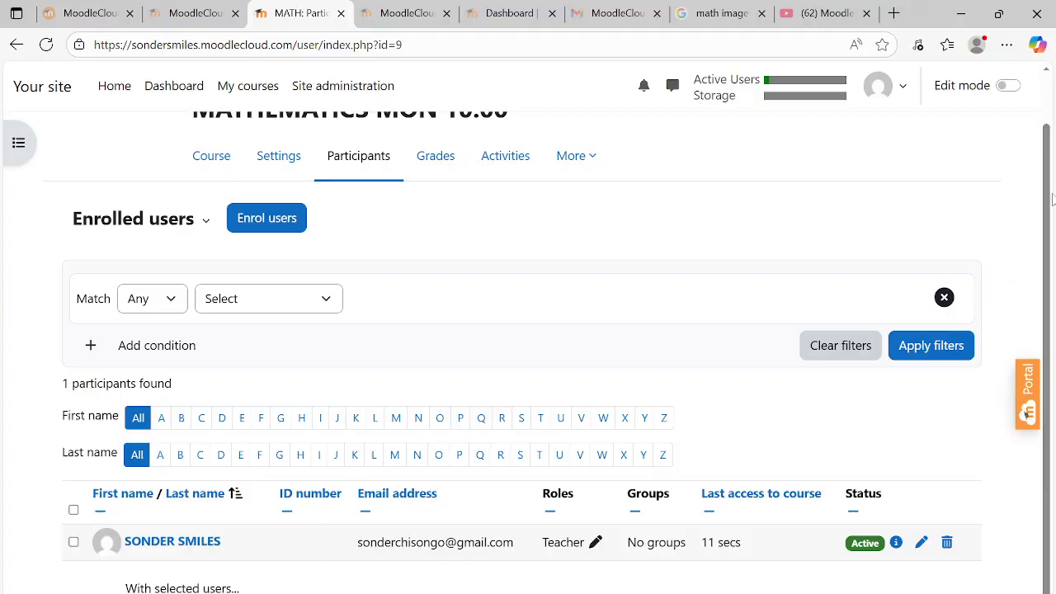
Enrol both newly created users in MATHEMATICS MON 10.00 with the Student role
click(267, 219)
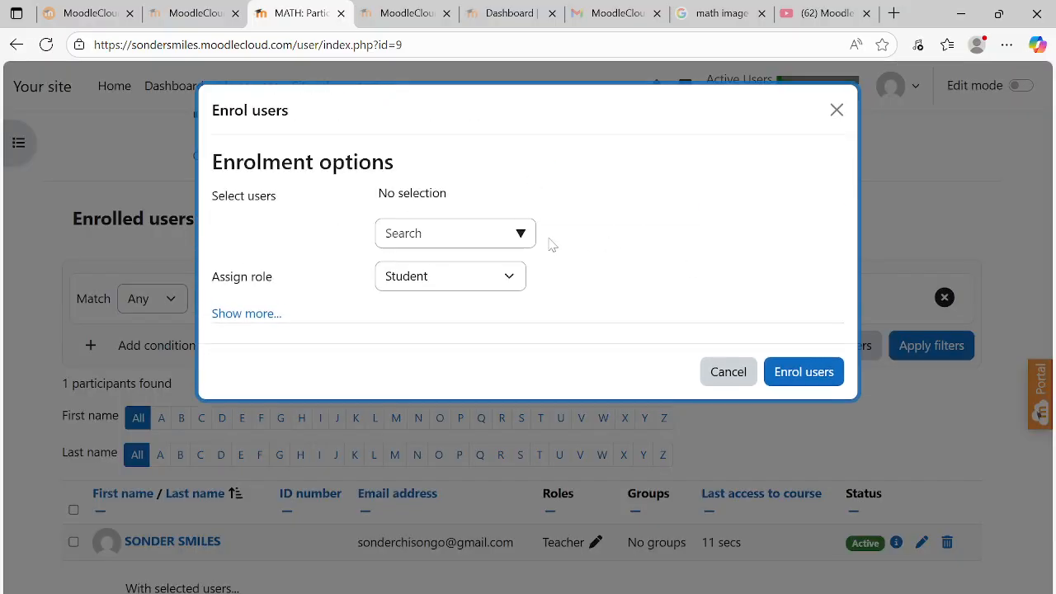
click(521, 233)
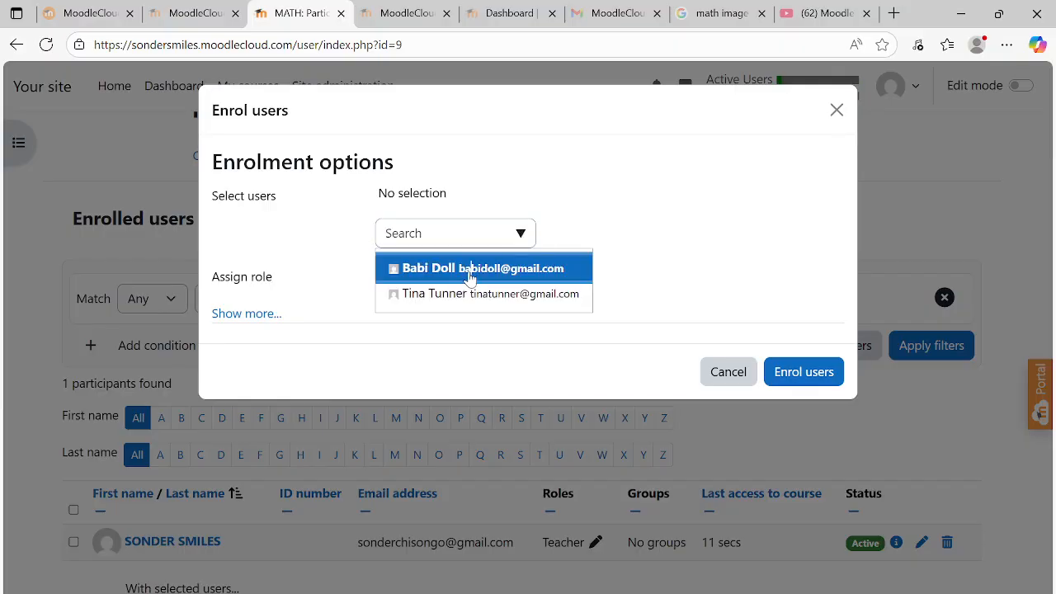
key(Return)
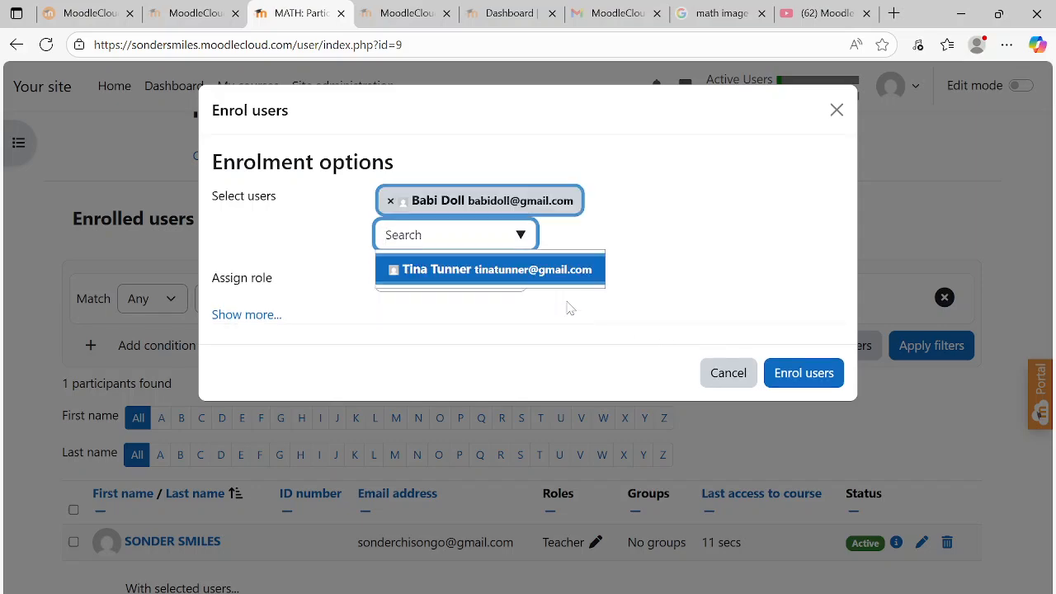
click(532, 274)
click(615, 295)
click(510, 281)
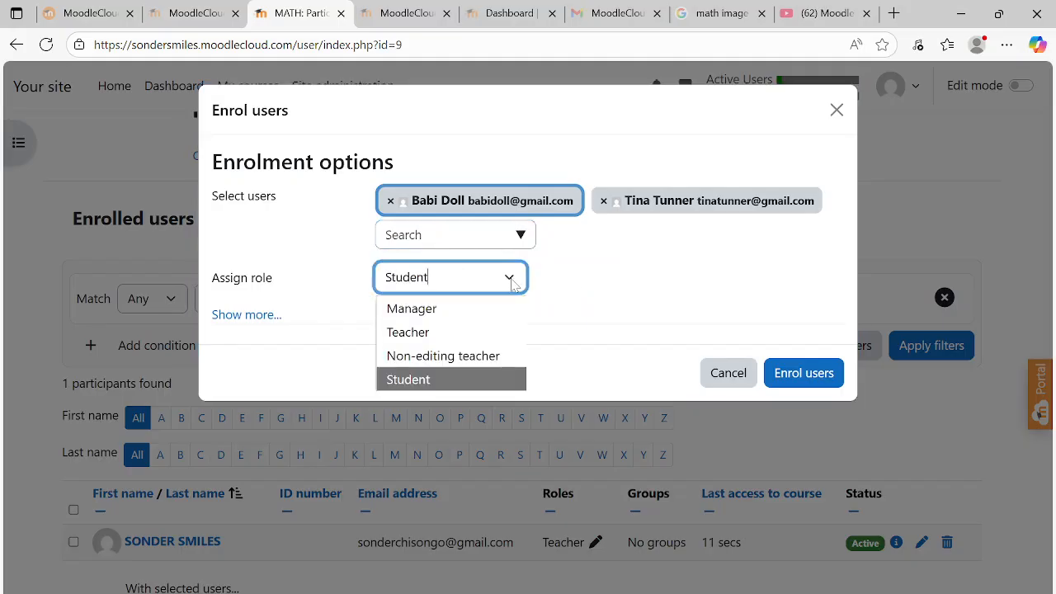
click(418, 382)
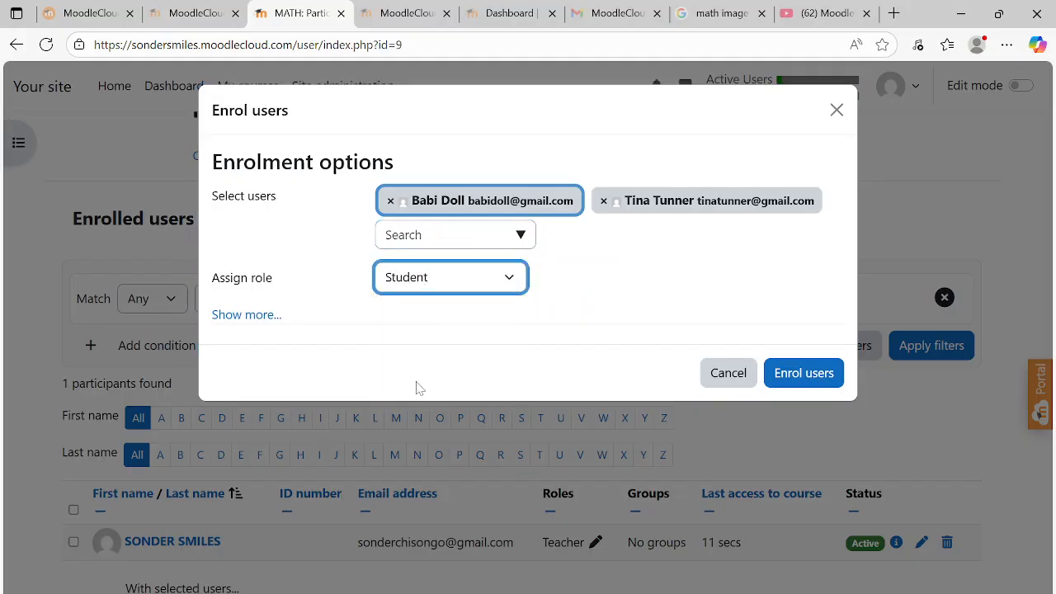
click(815, 372)
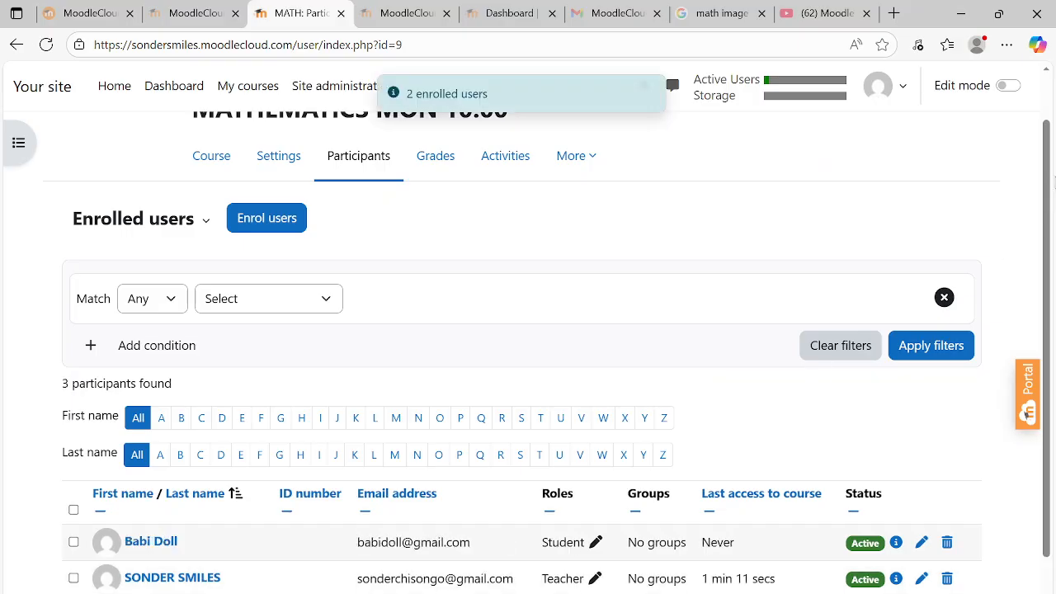
Review the enrolled students, return to My courses, then switch to the MOODLE CLOUD-PART ONE presentation
drag(1047, 192, 1044, 288)
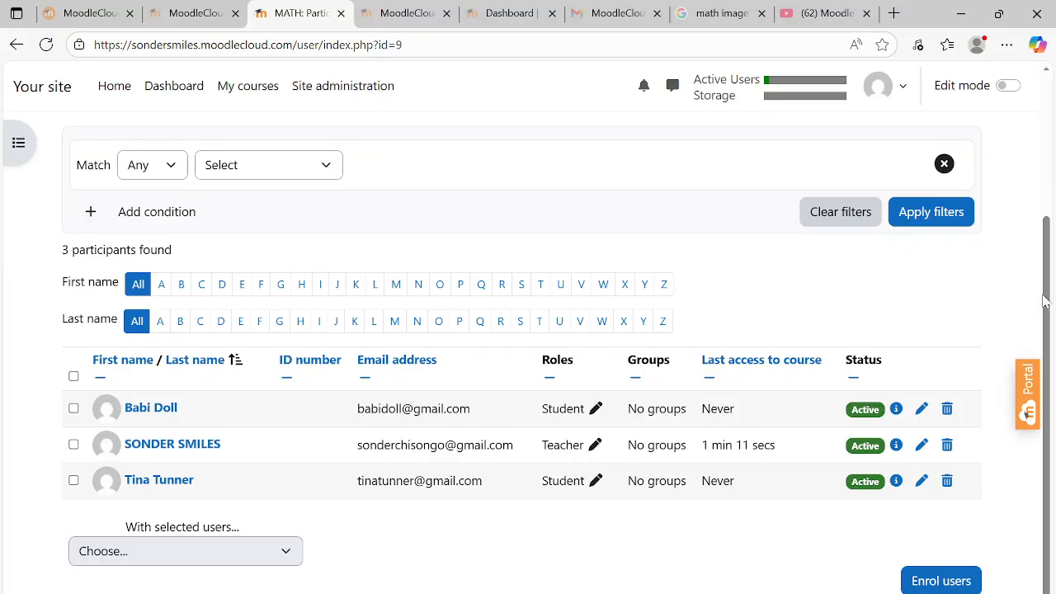
drag(1047, 301, 1055, 353)
click(261, 95)
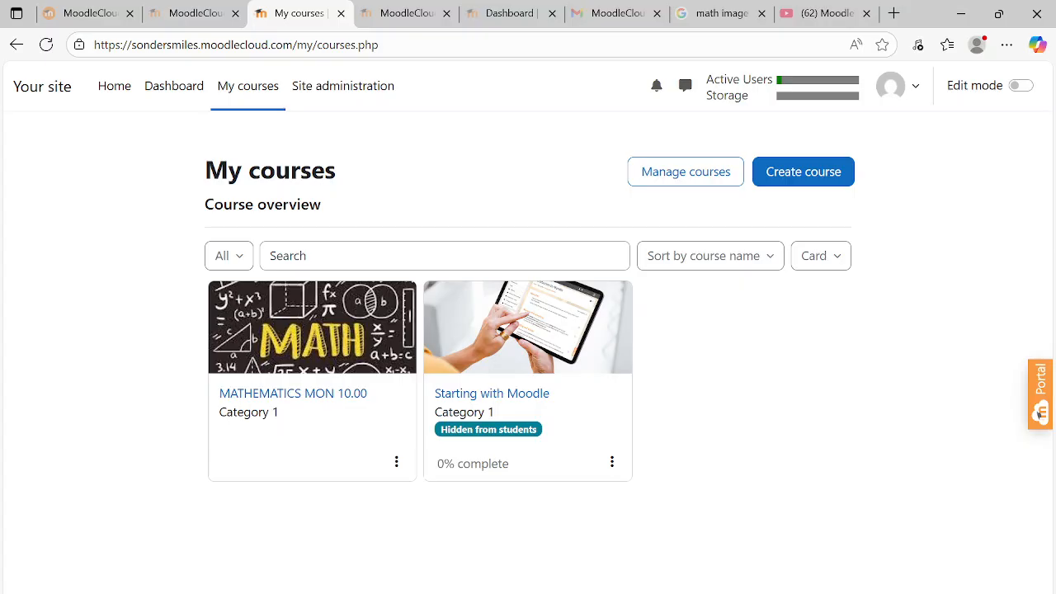
key(alt+Tab)
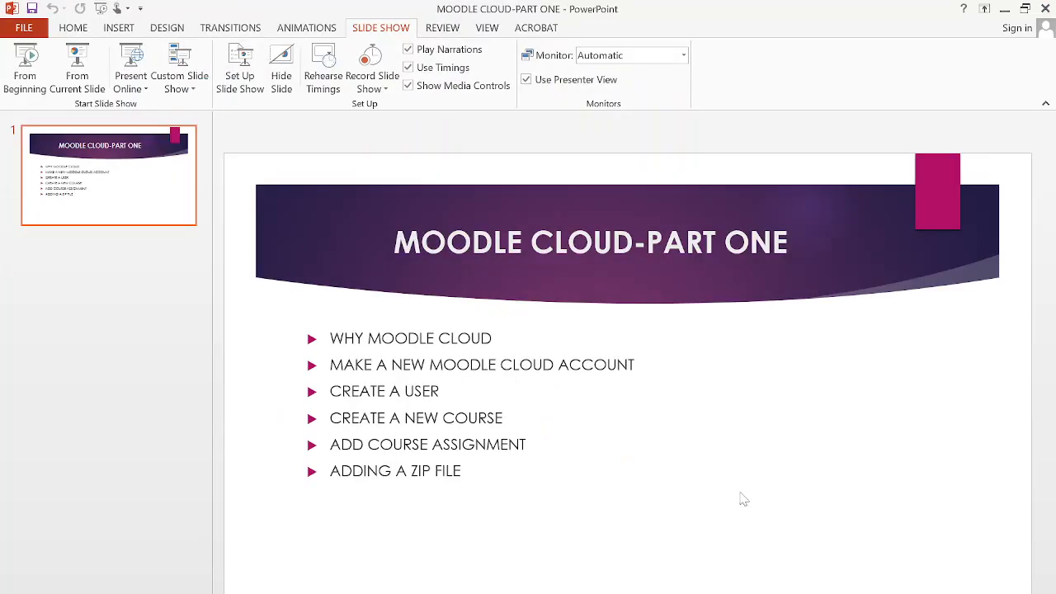
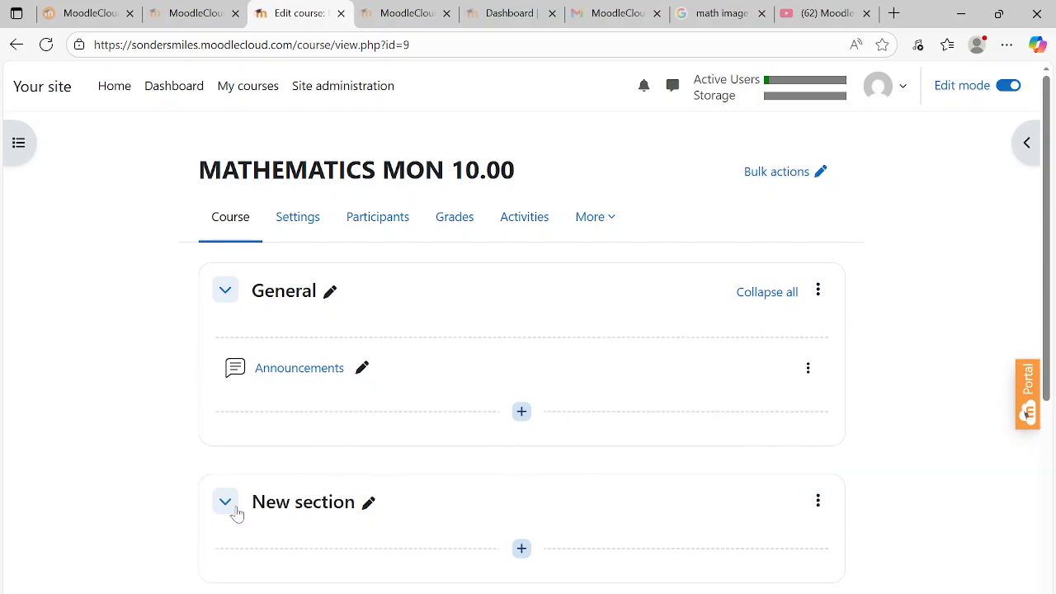
Rename the New section below General to INTEGERS, retrying after abandoning a first attempt
click(369, 505)
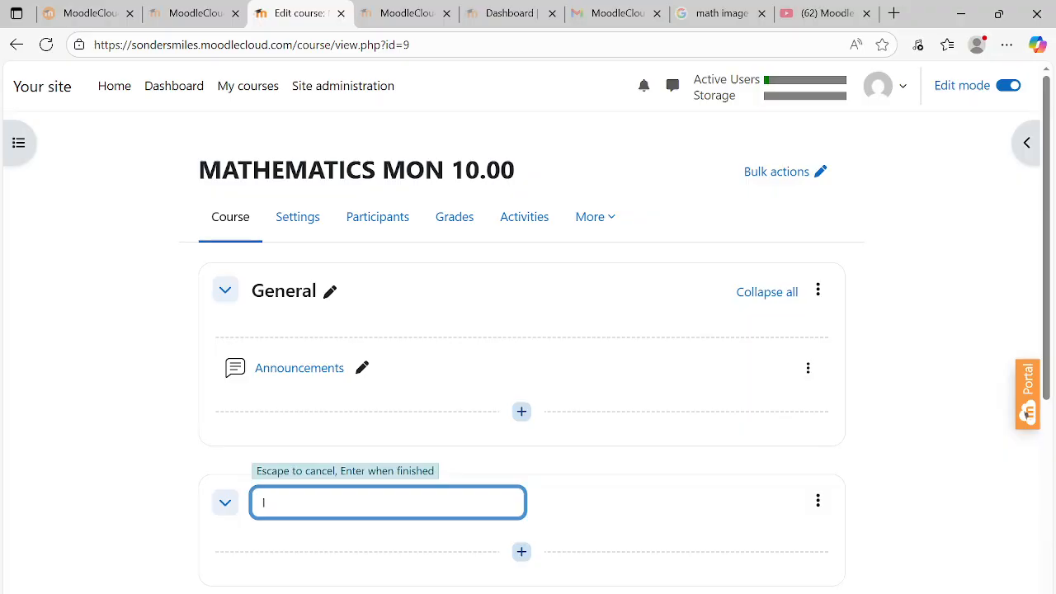
text(INTEGERS)
key(Escape)
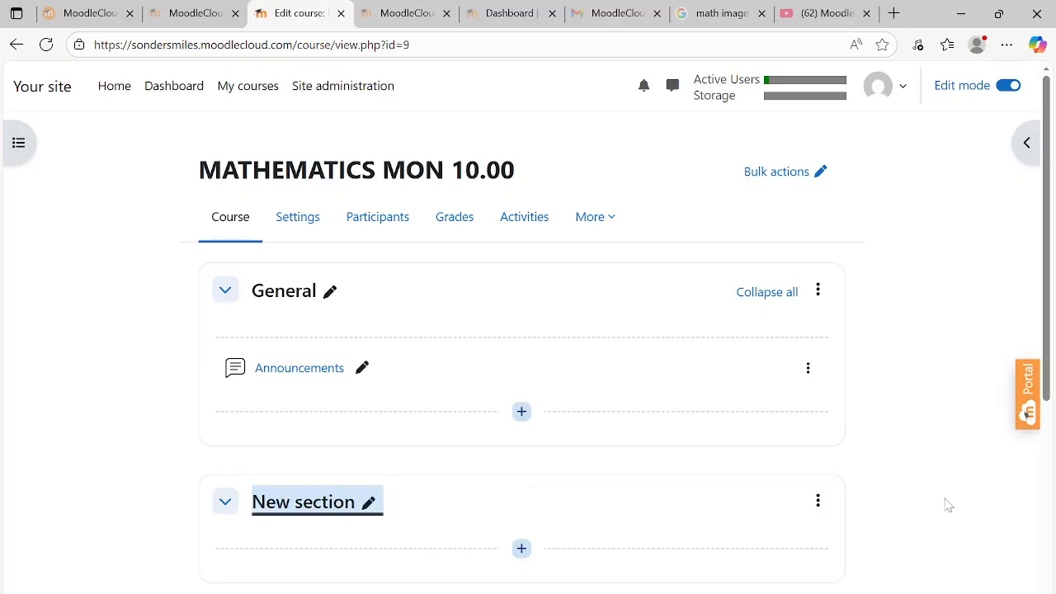
click(369, 503)
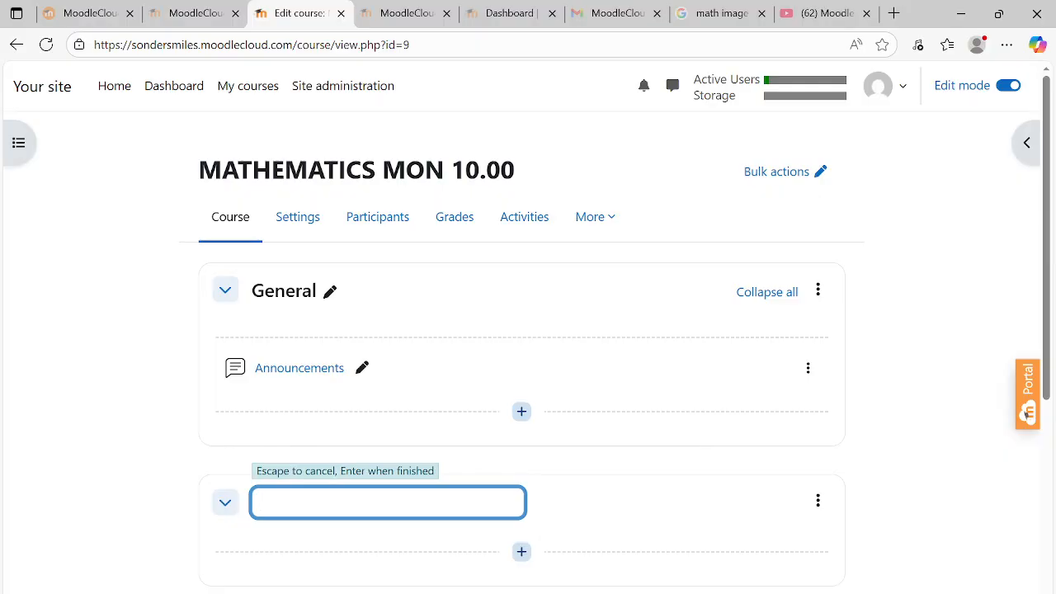
text(INTEGERS)
key(Return)
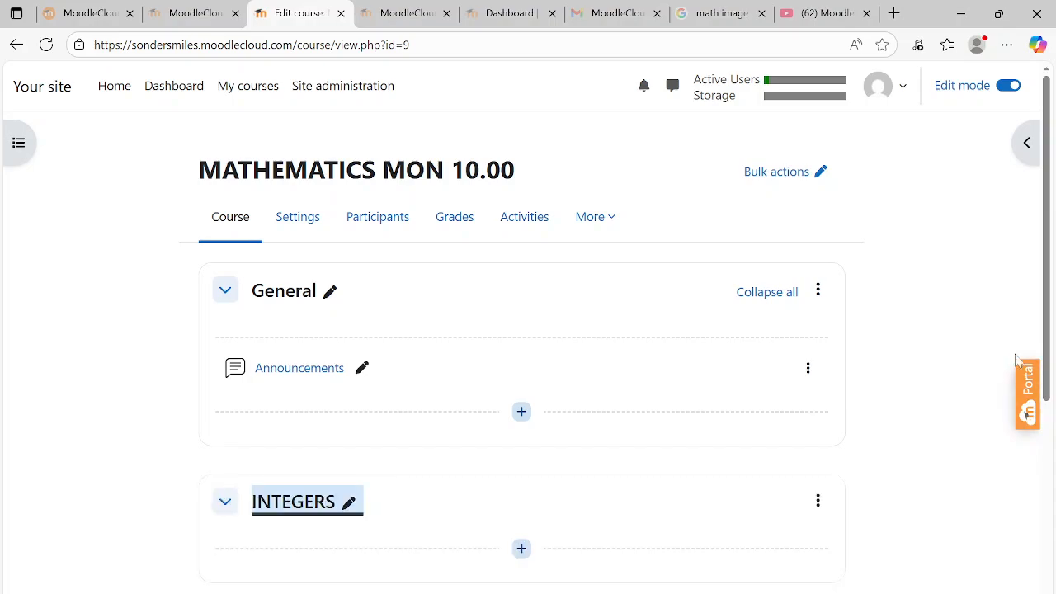
Add an Assignment activity to the INTEGERS section through the activity chooser
click(523, 550)
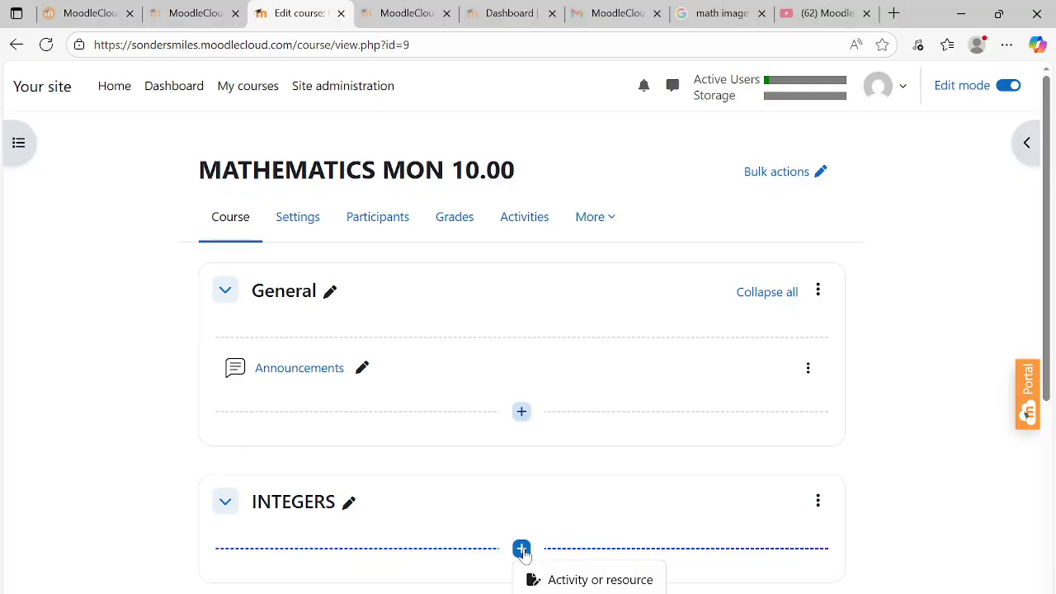
click(543, 583)
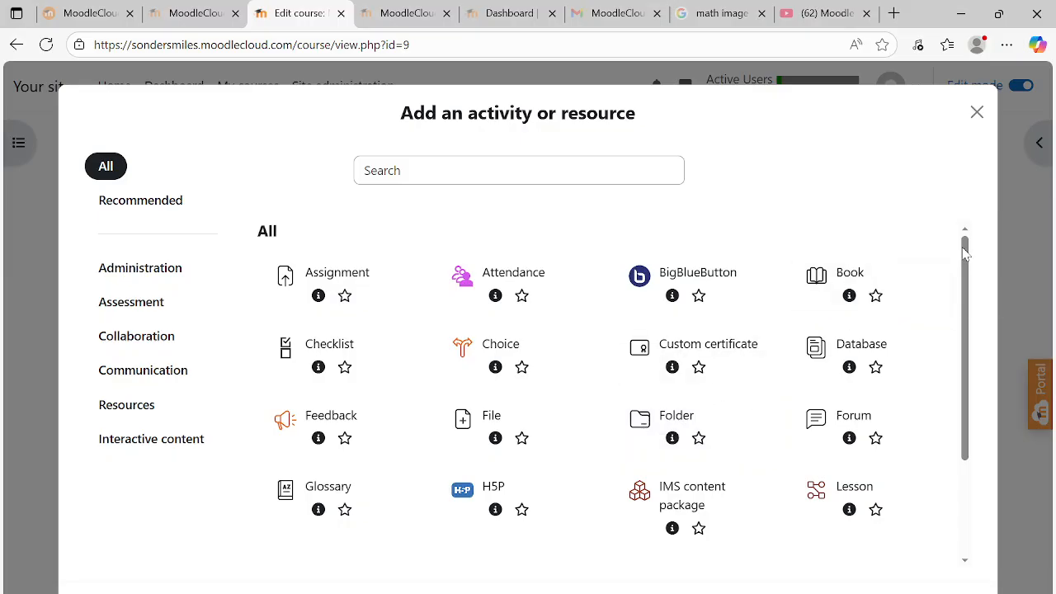
drag(965, 251, 994, 378)
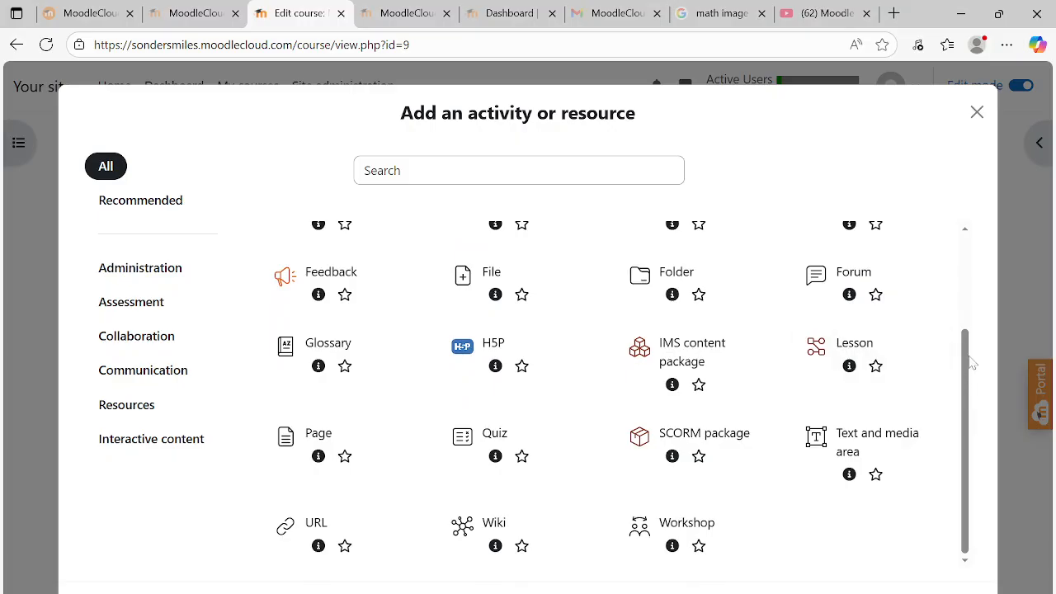
drag(969, 369, 973, 268)
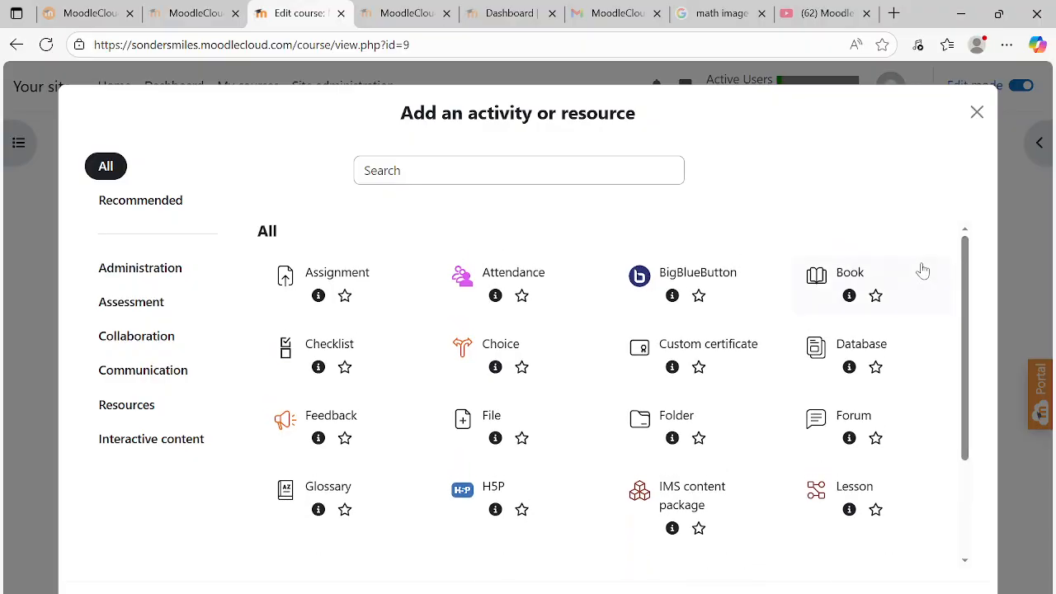
click(291, 281)
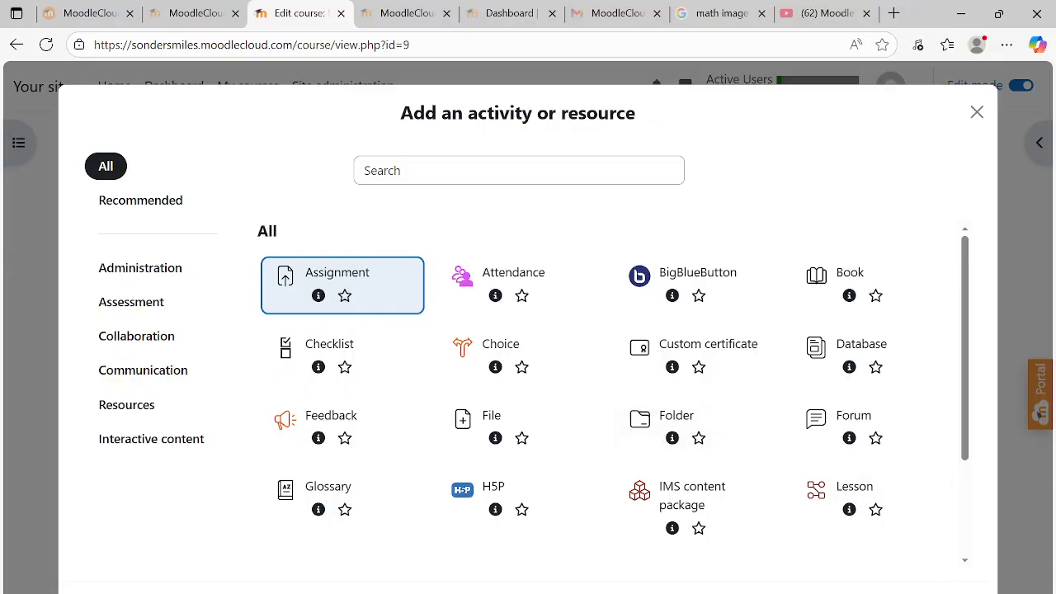
click(956, 593)
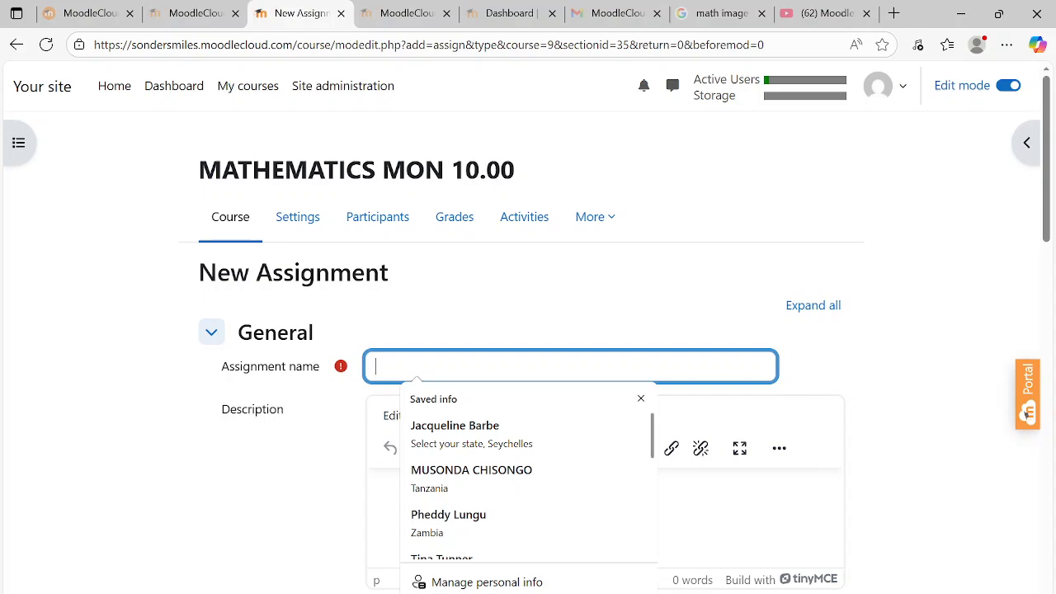
Name the assignment INTEGERS and describe it with ASSIGNMENT QUESTION and a 200-word integers-history prompt
text(INTEGERS)
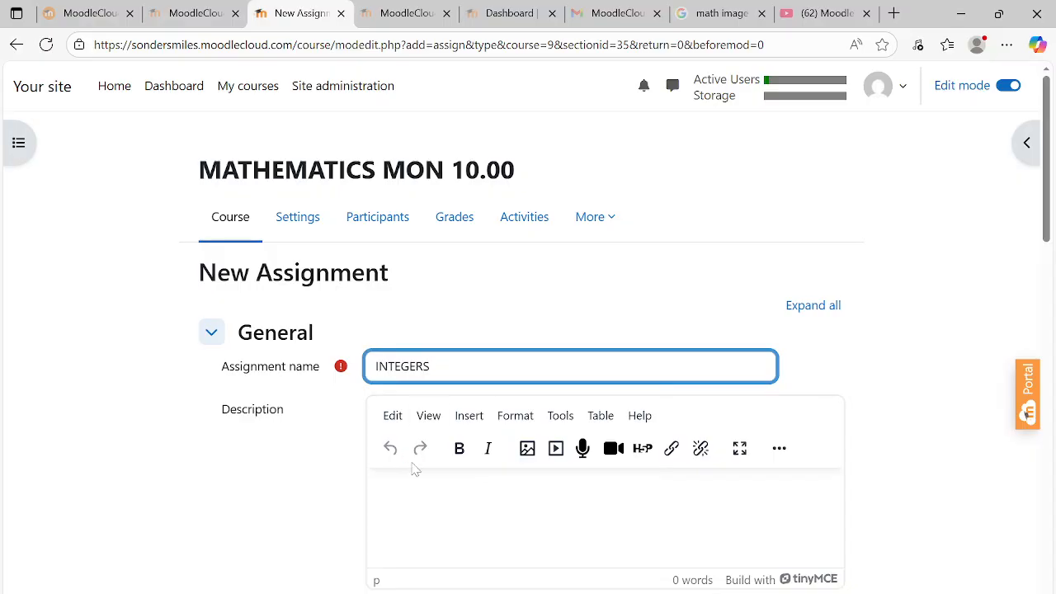
click(415, 472)
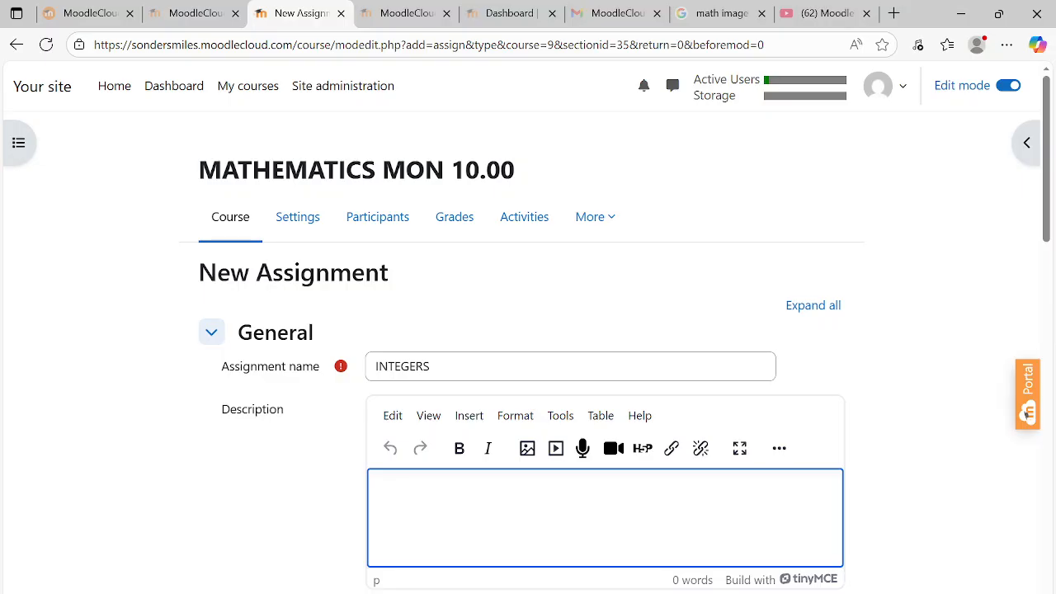
text(ASSIGNMENT)
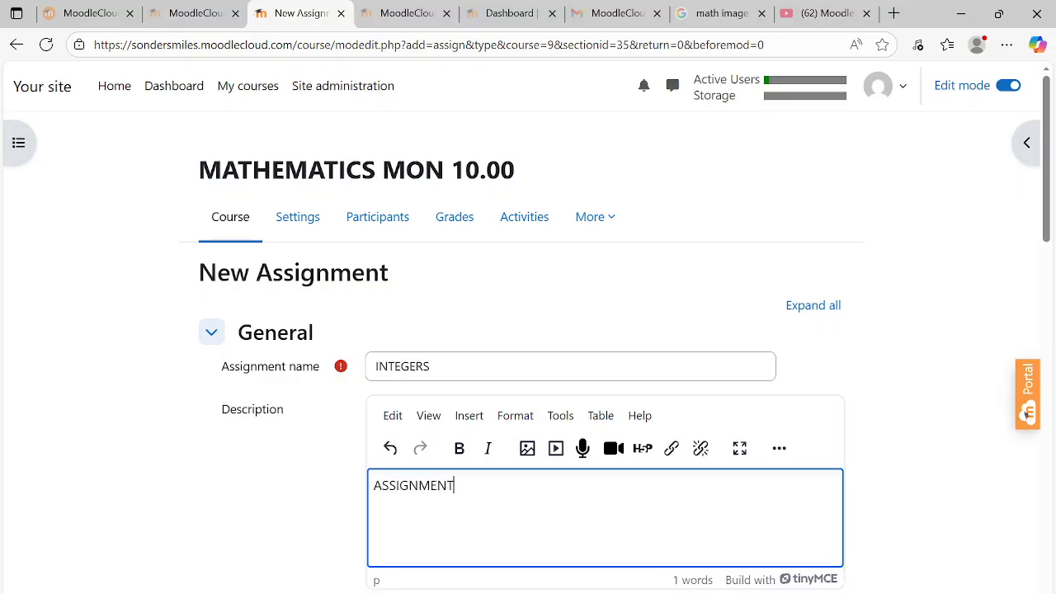
text( QUESTION)
key(Return)
text(WRITE )
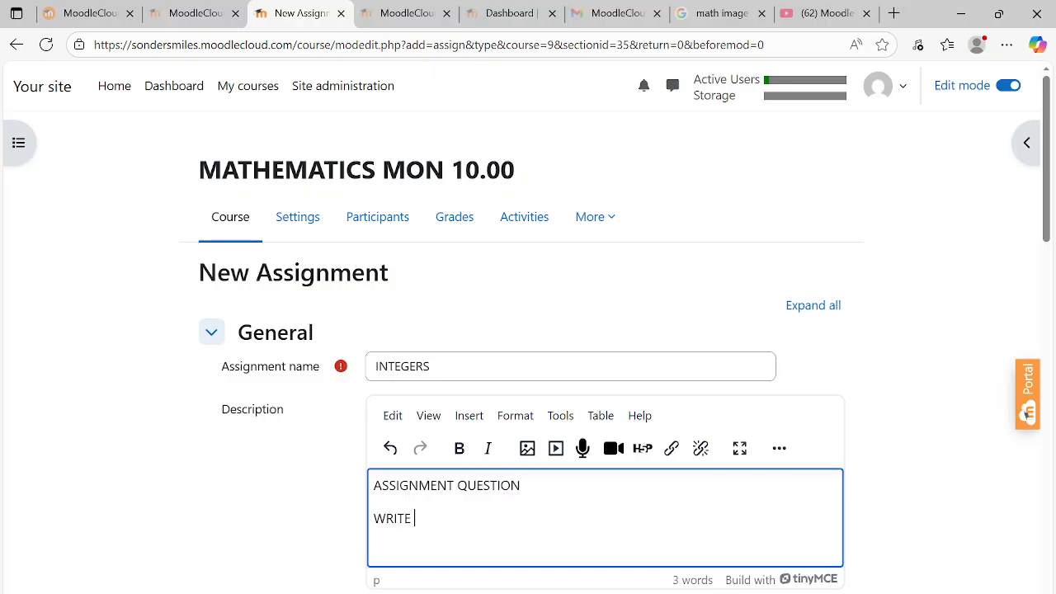
text(A 200 HUNDRE)
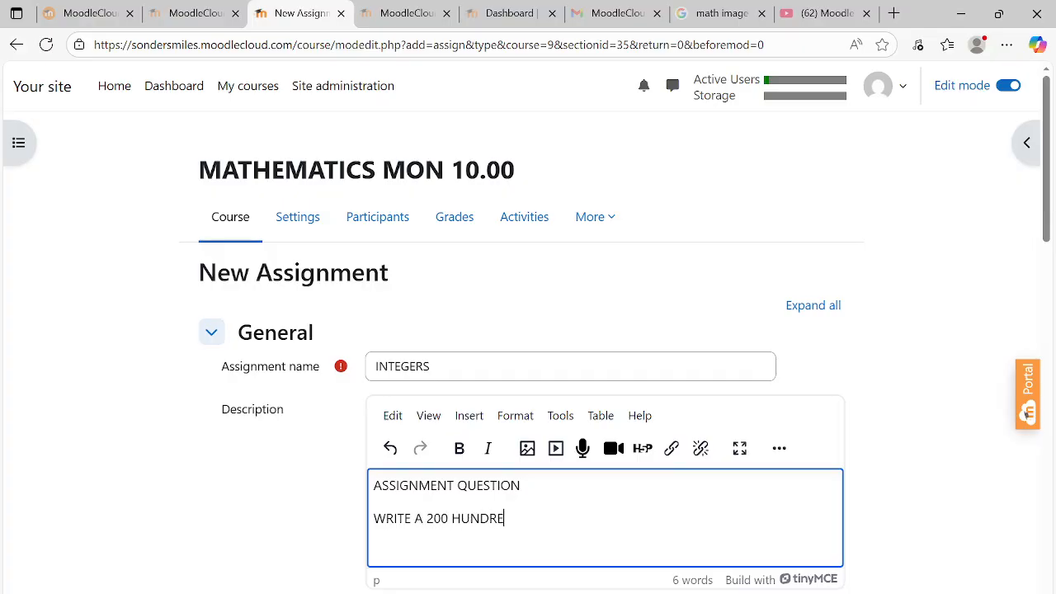
text(D WORDS PARAGR)
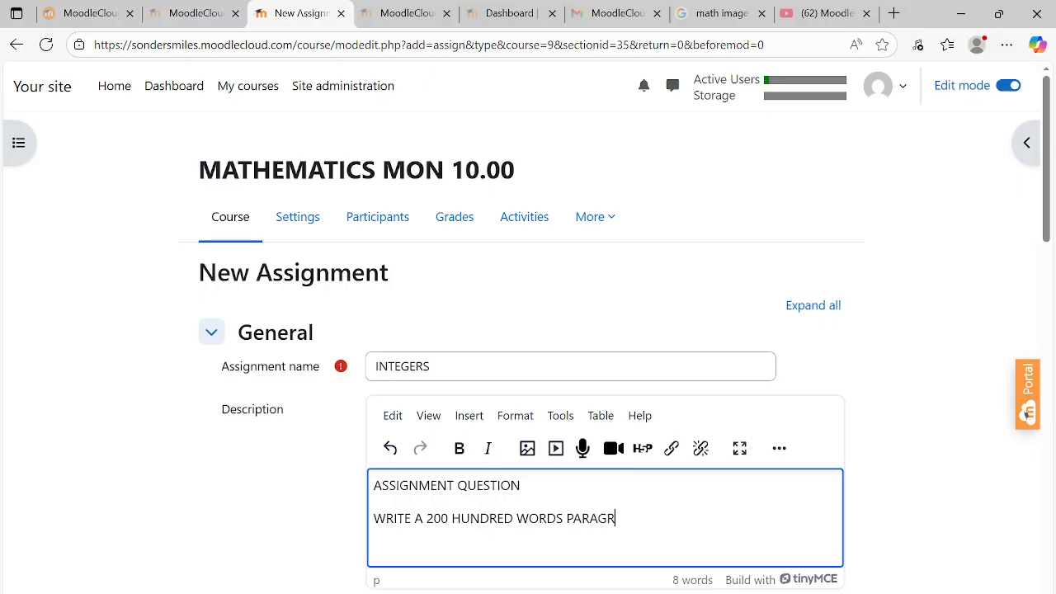
text(APH ON HE)
text(THE )
text(HISTOR)
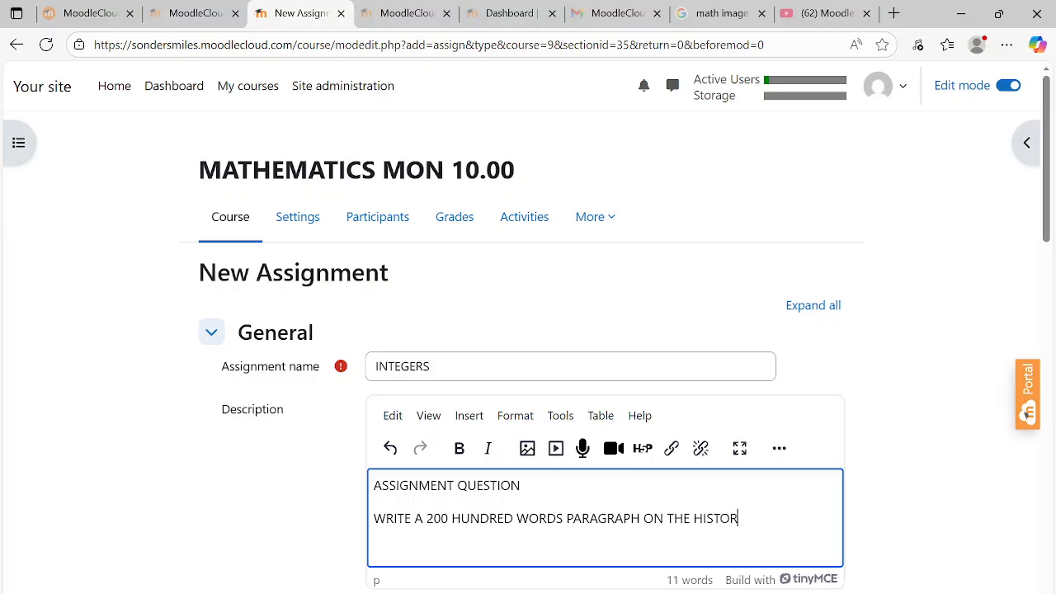
text(Y OF INTEGERS IN MAT)
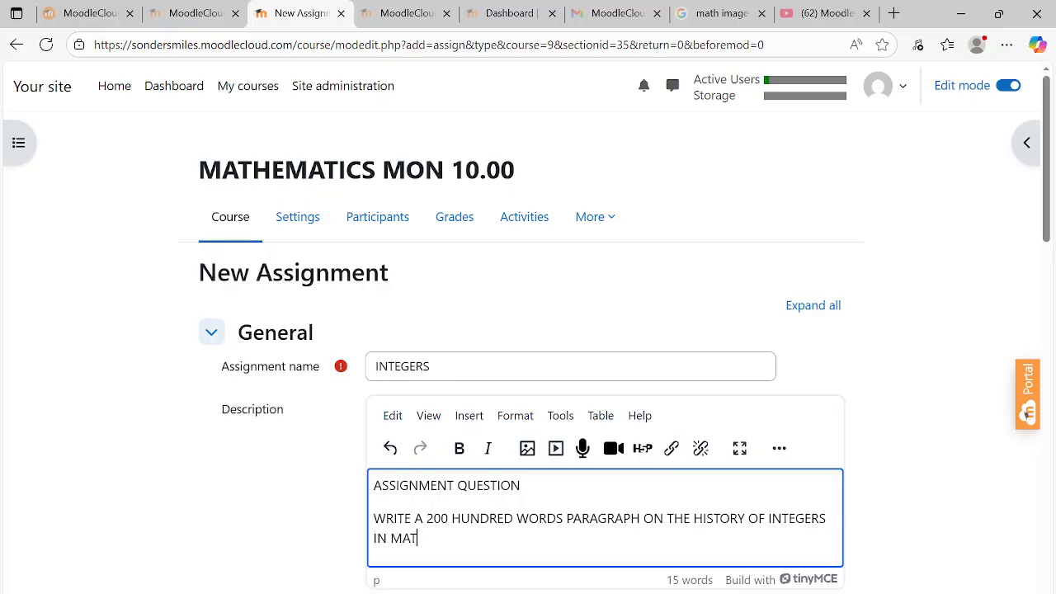
text(HEMATICS)
drag(1048, 238, 1053, 299)
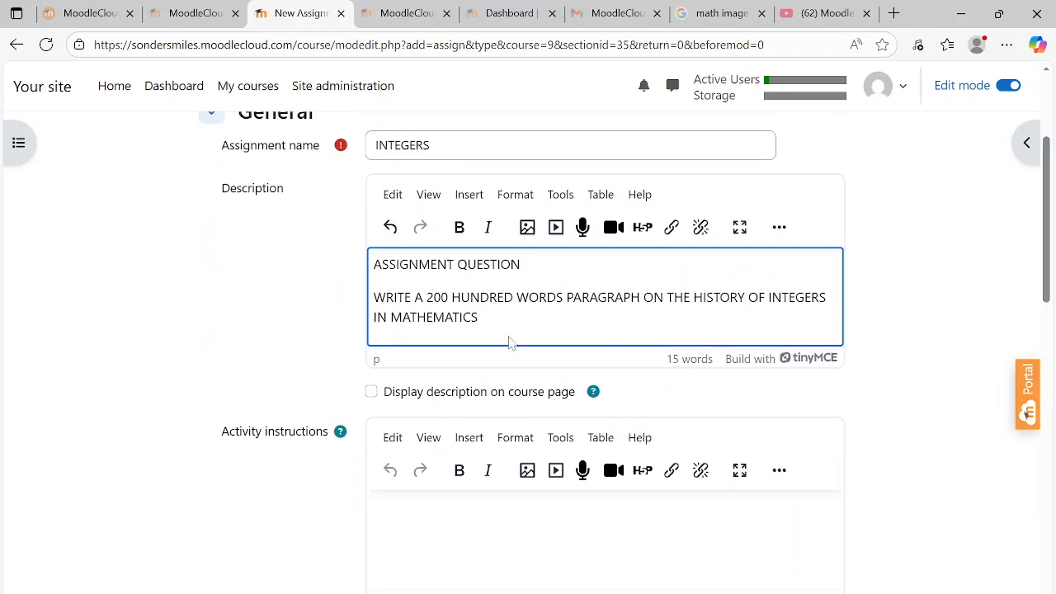
drag(481, 323, 369, 303)
key(ctrl+c)
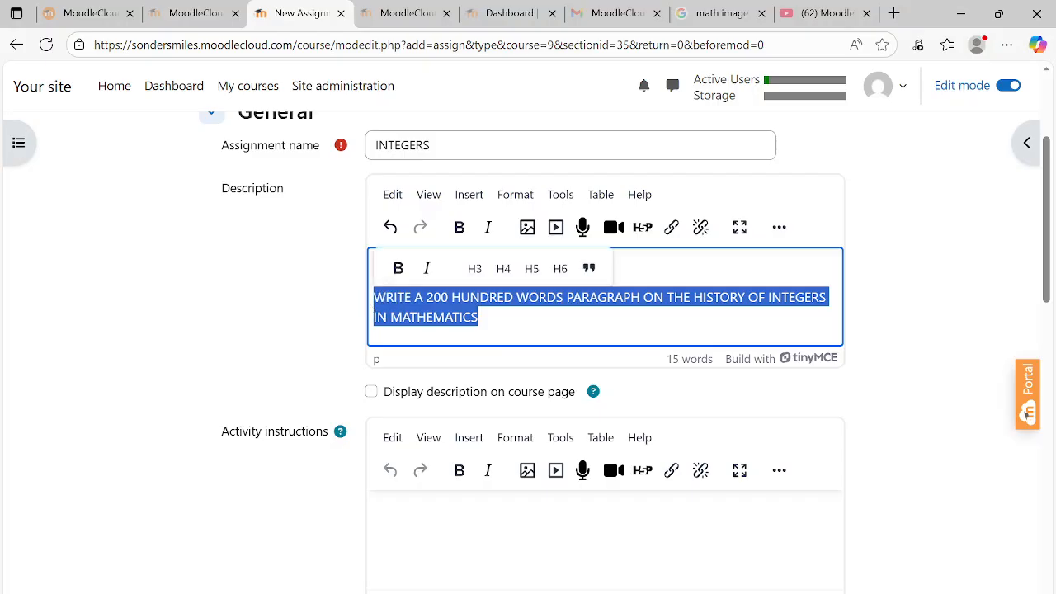
Move the question into Activity instructions, leaving the description as ASSIGNMENT QUESTION ON INTEGERS
click(394, 523)
key(ctrl+v)
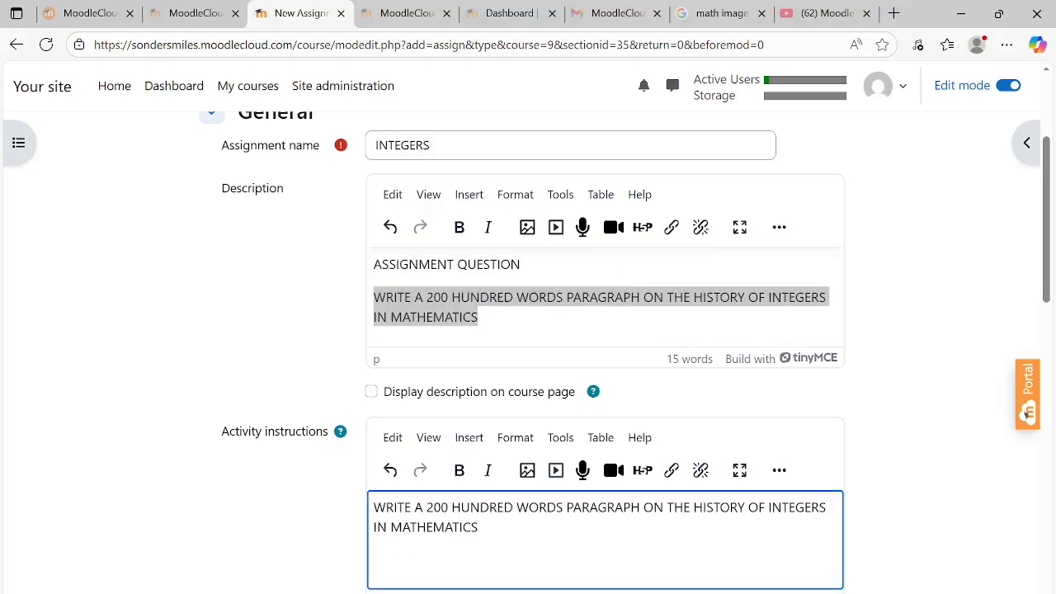
click(528, 265)
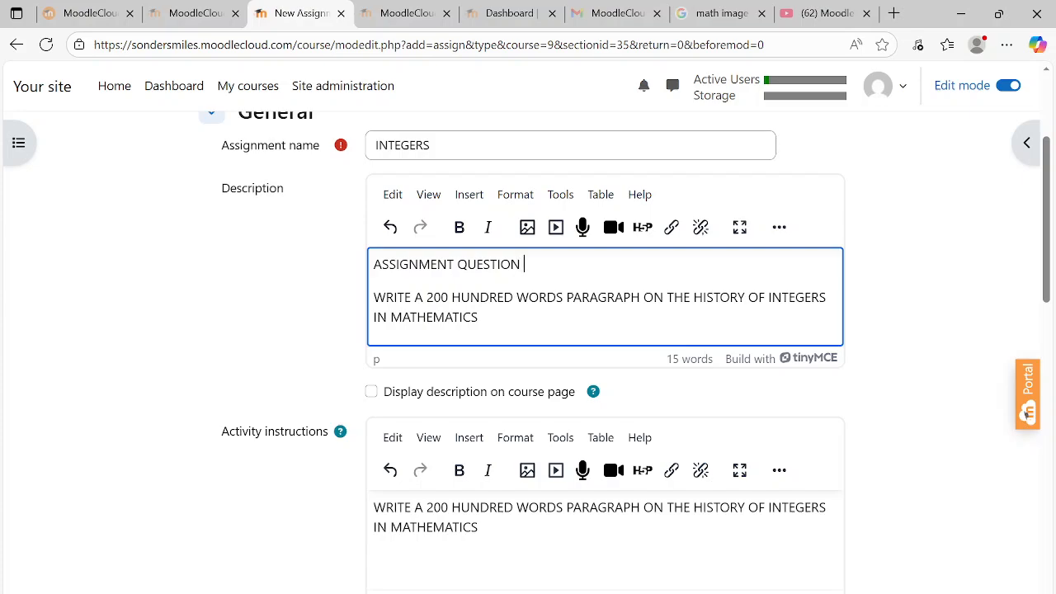
text(ON INTEGERS)
drag(481, 320, 373, 296)
key(BackSpace)
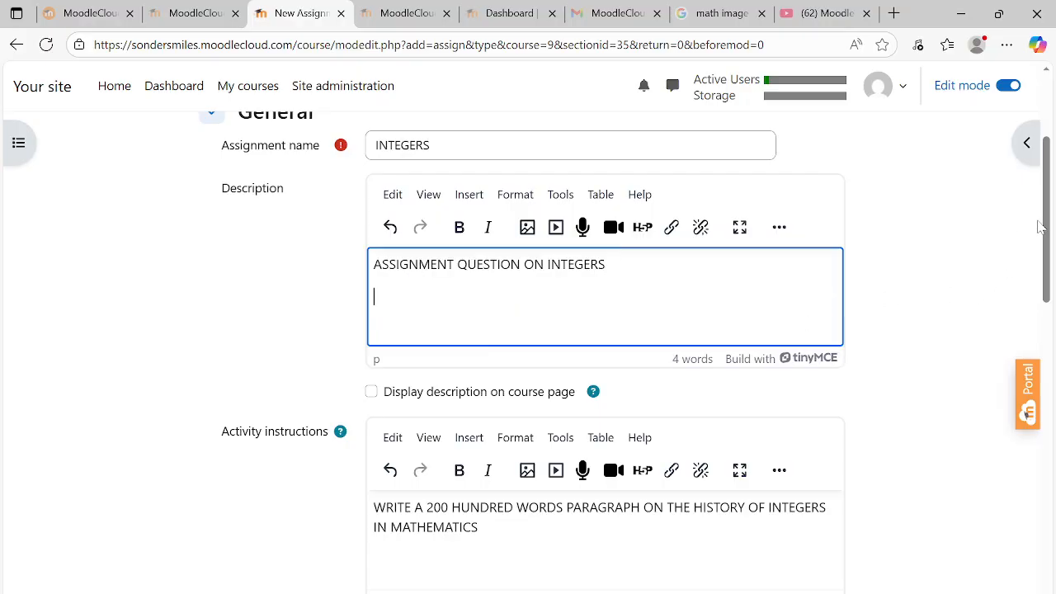
drag(1048, 223, 1055, 331)
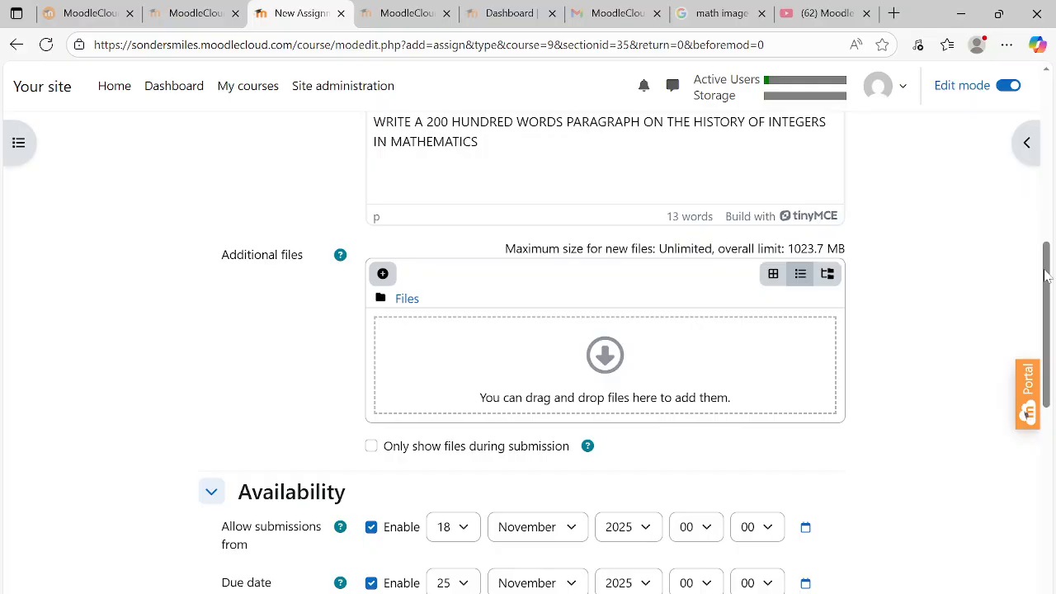
Save the INTEGERS assignment with online text submissions left off and return to the course
scroll(609, 192, down, 3)
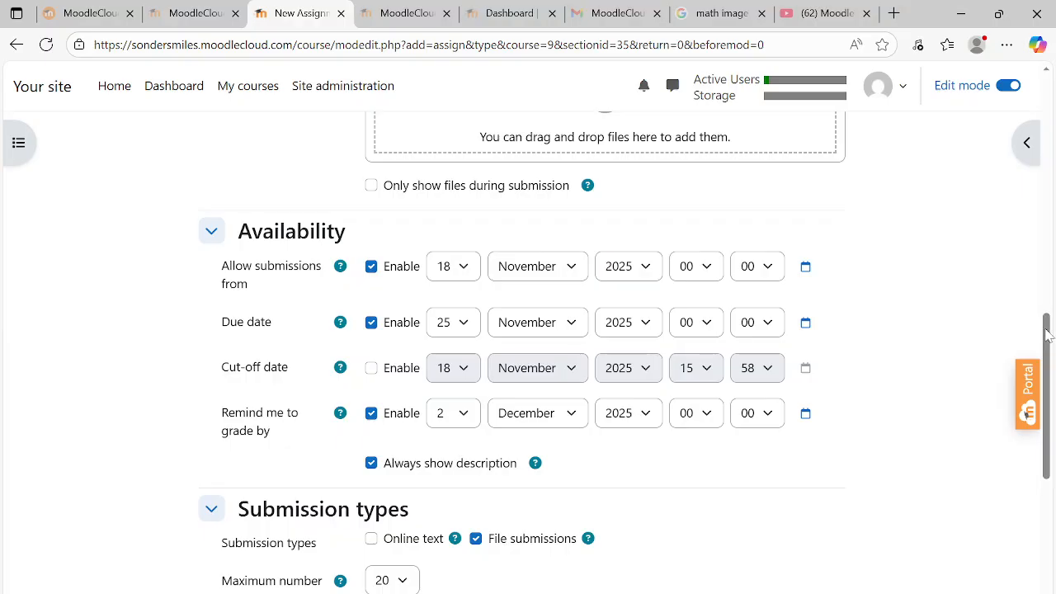
drag(1046, 334, 1017, 404)
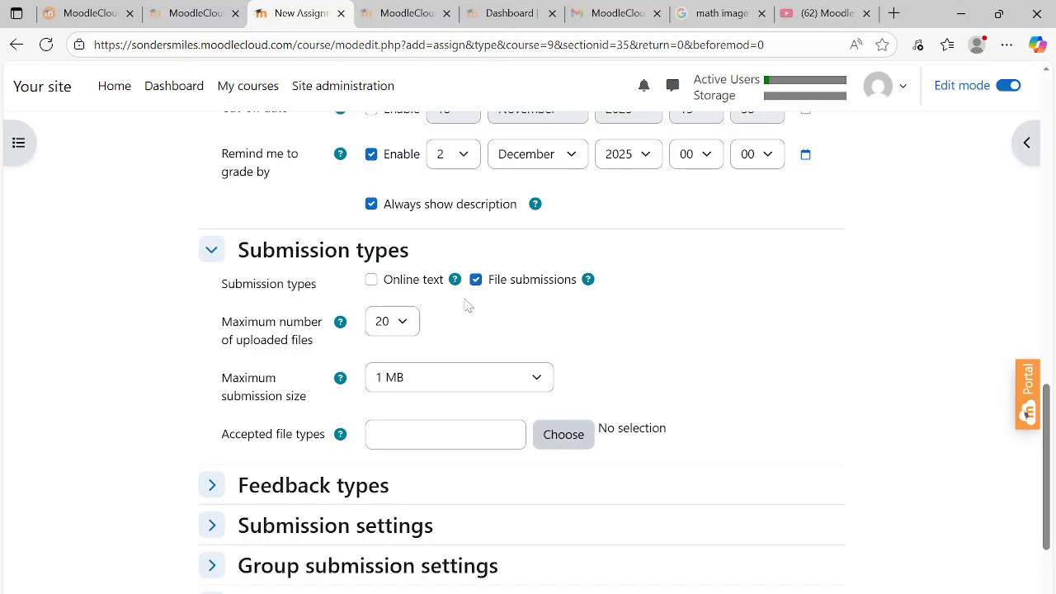
click(372, 281)
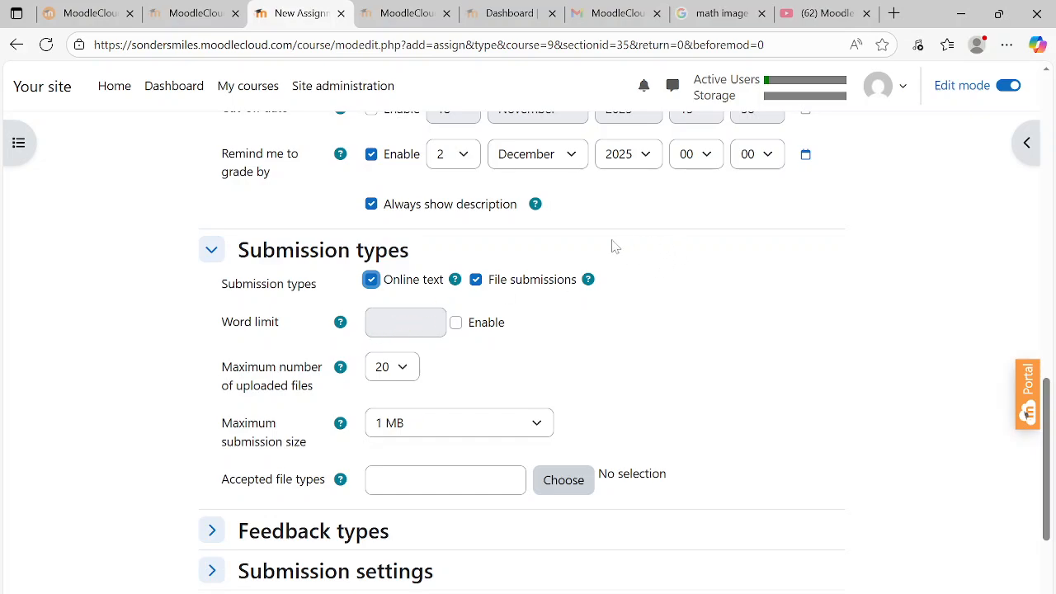
click(371, 280)
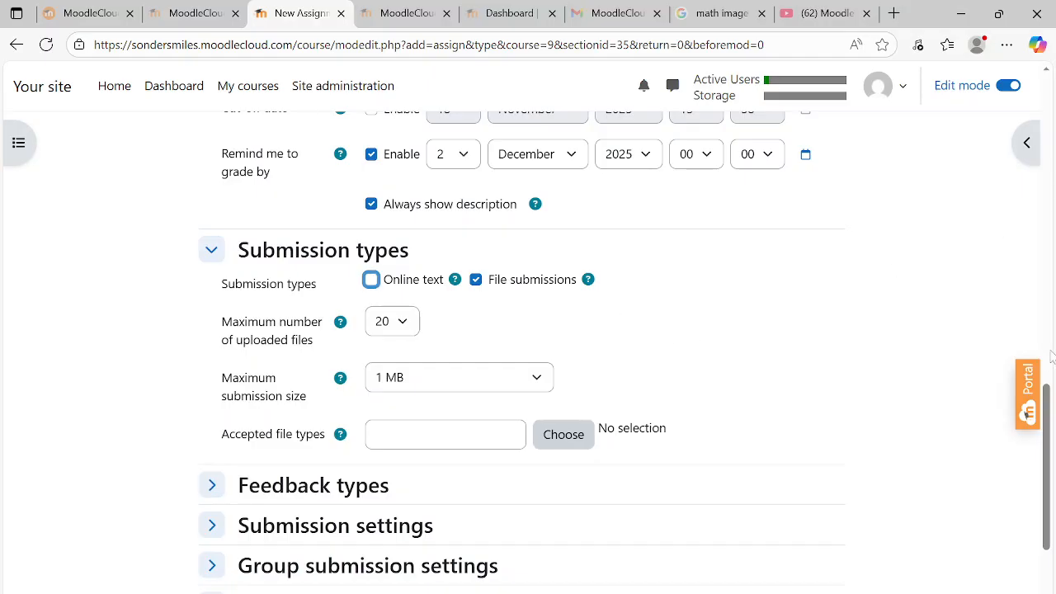
scroll(1047, 413, down, 5)
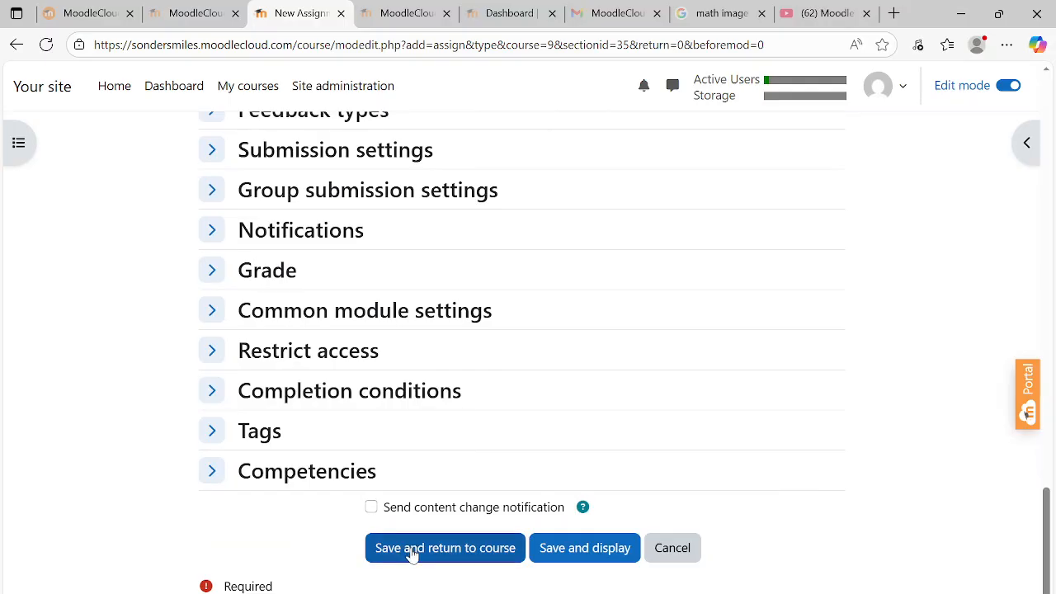
click(415, 553)
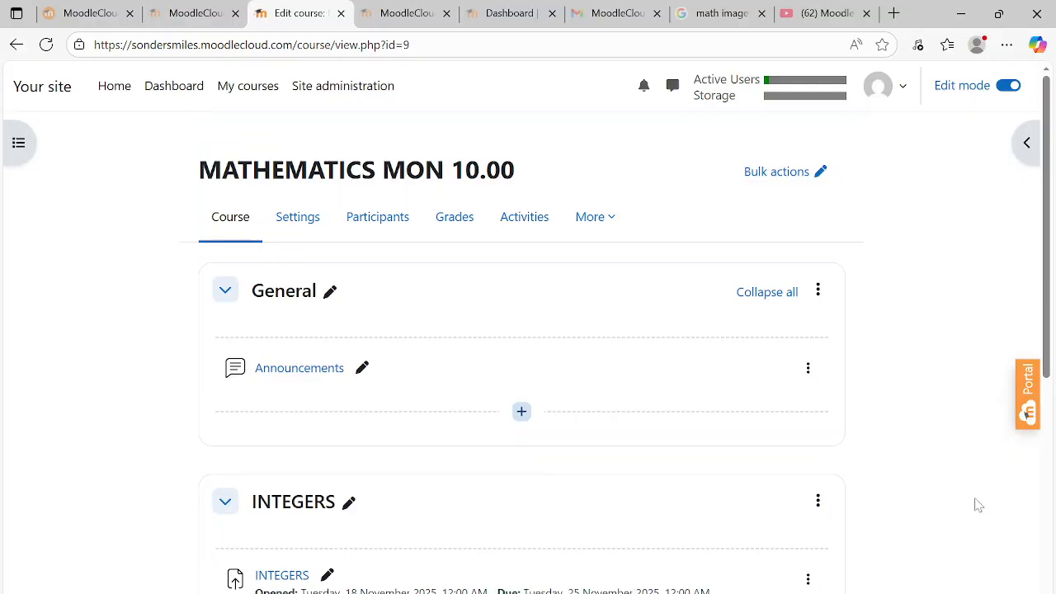
Add a File resource to the INTEGERS section and bring up the file picker's upload option
drag(1050, 229, 1047, 292)
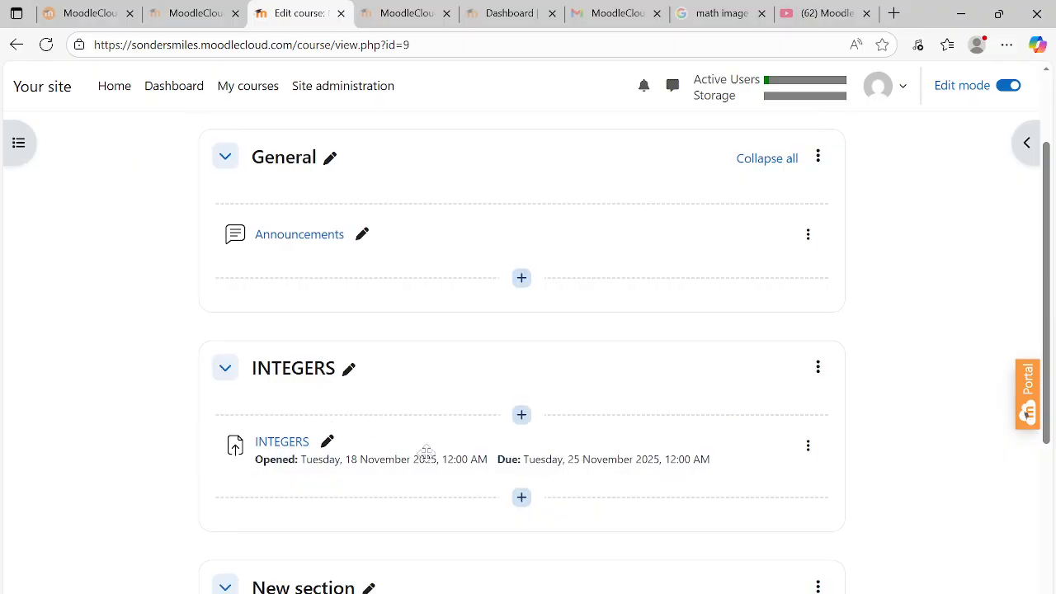
click(522, 500)
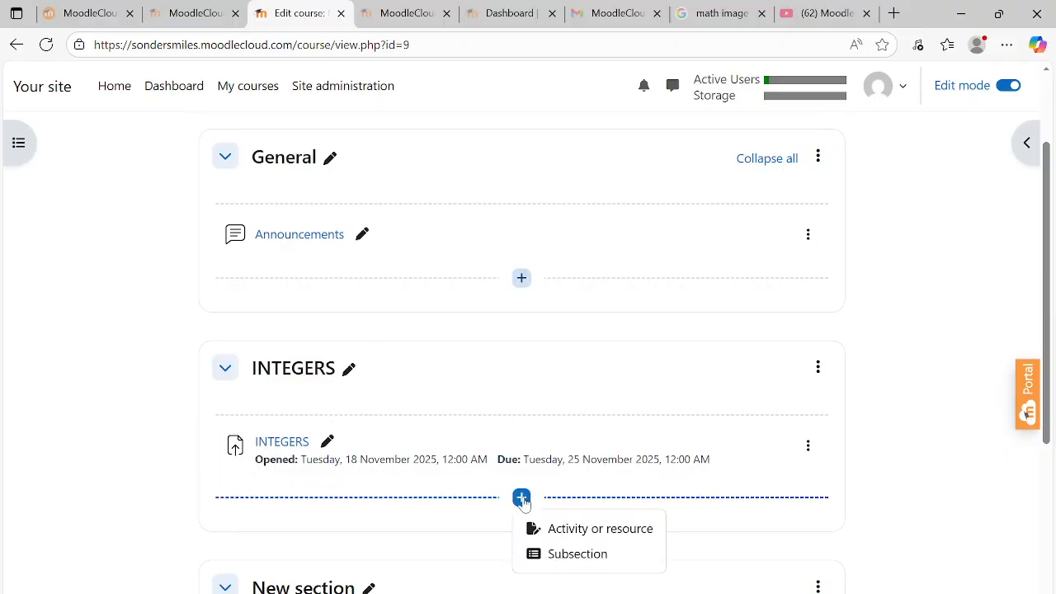
click(596, 537)
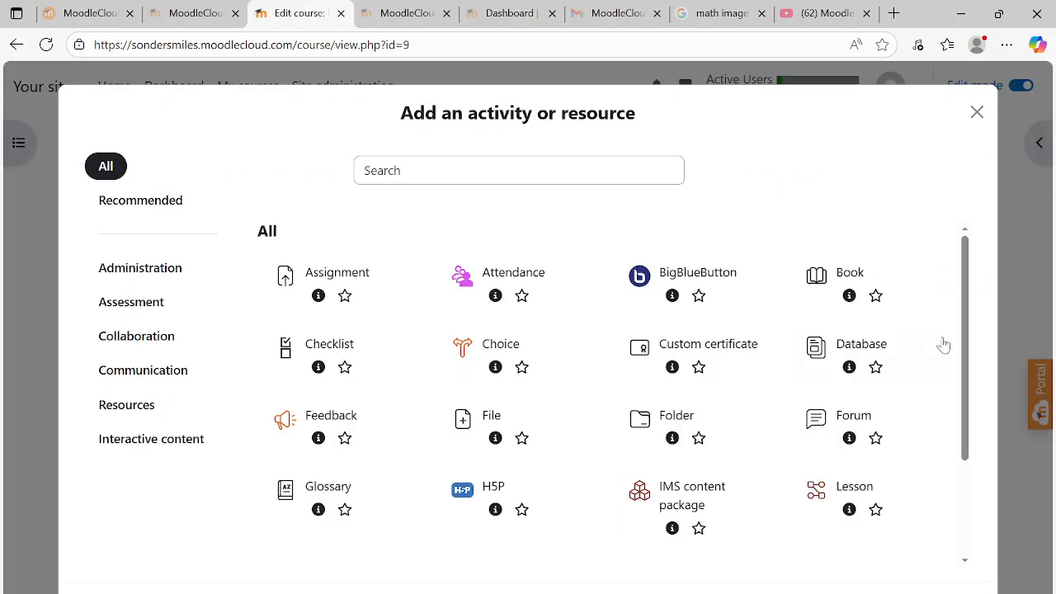
click(486, 421)
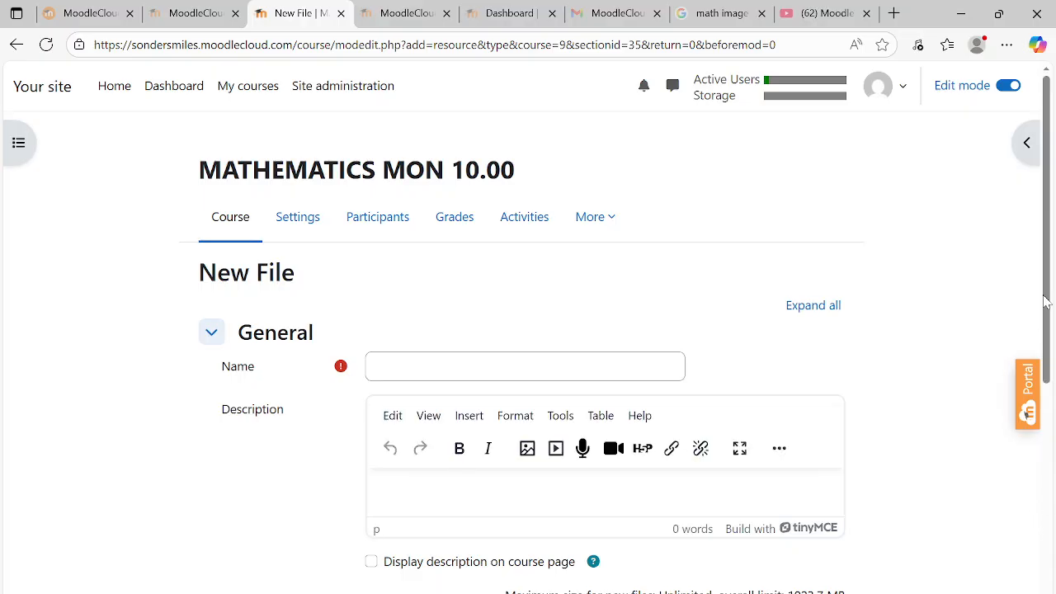
drag(1046, 295, 1051, 435)
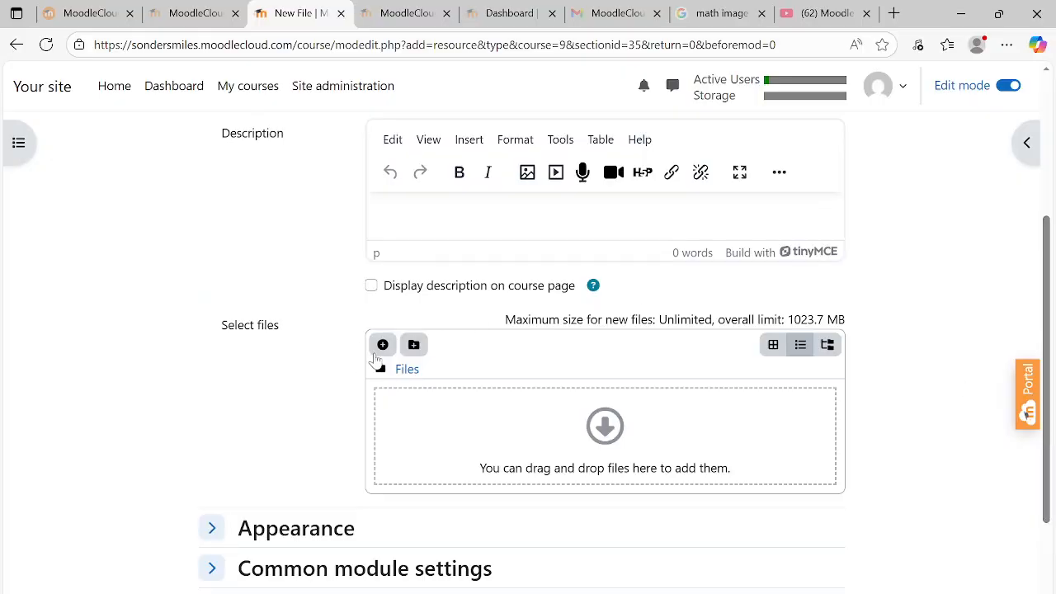
click(383, 346)
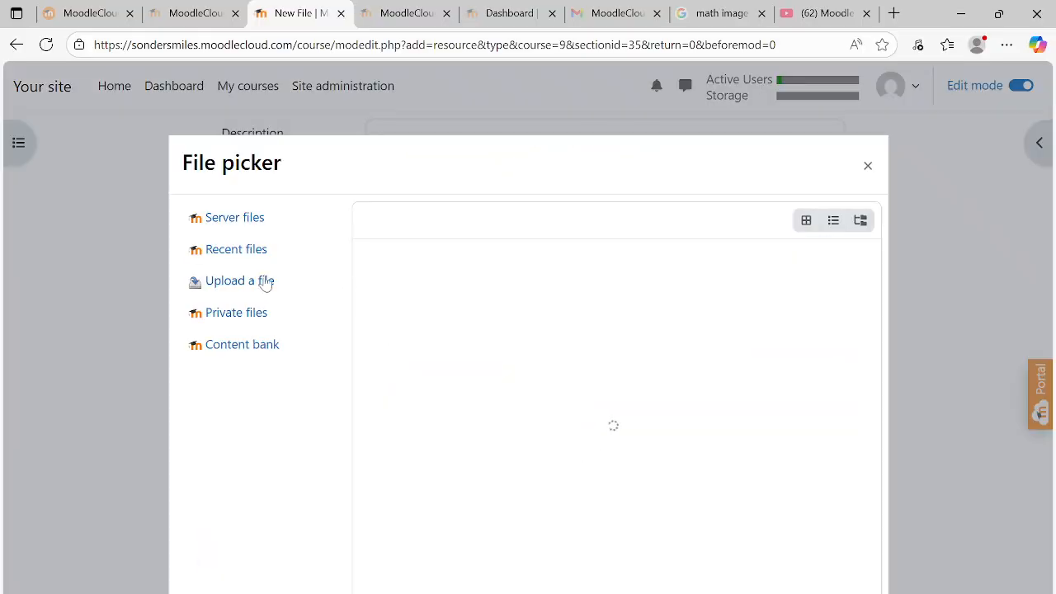
click(245, 283)
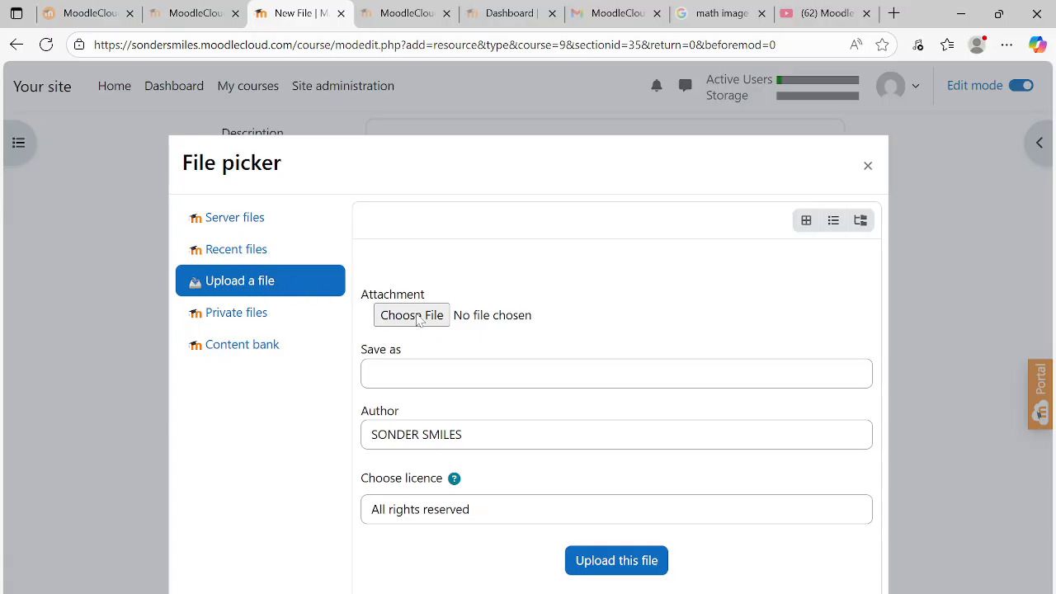
click(412, 316)
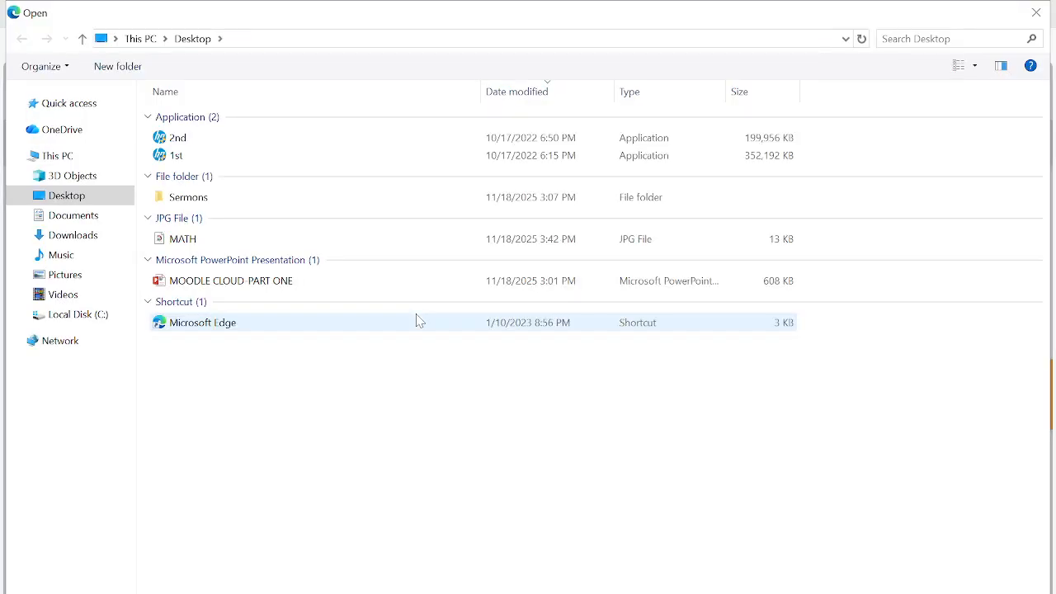
double_click(94, 203)
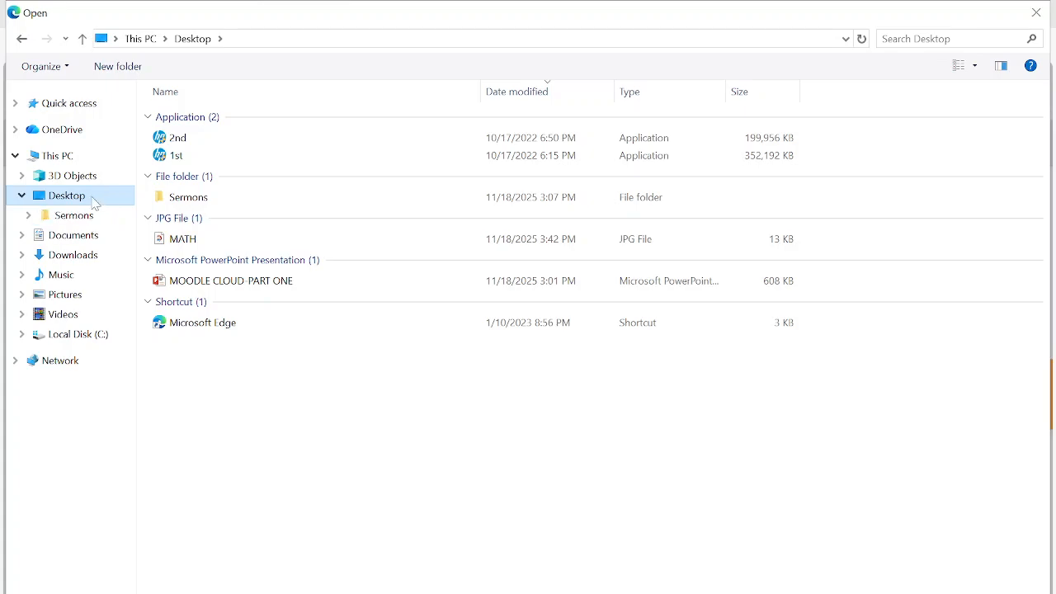
double_click(52, 204)
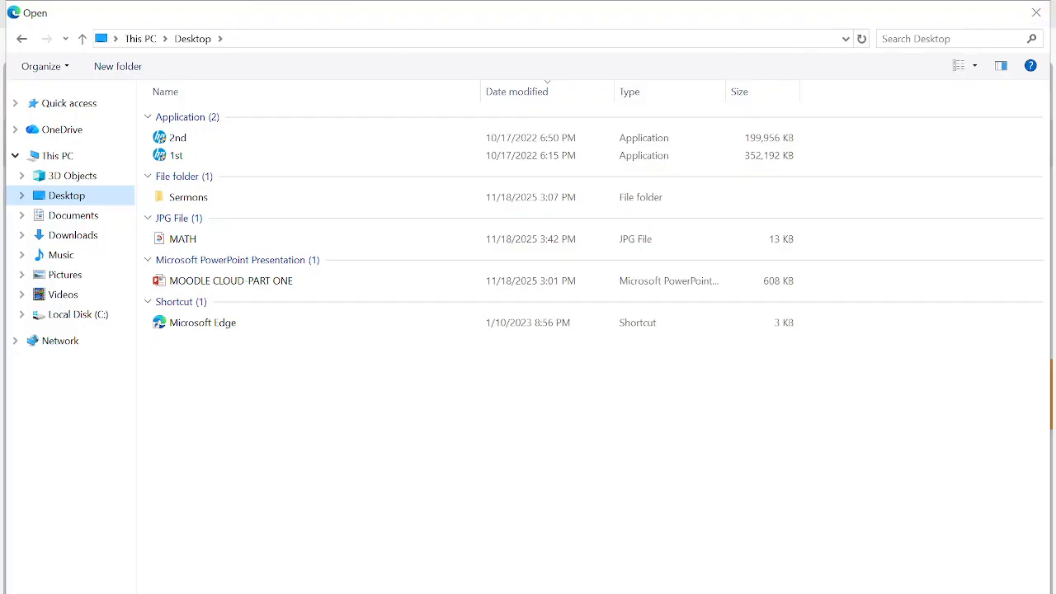
click(1036, 12)
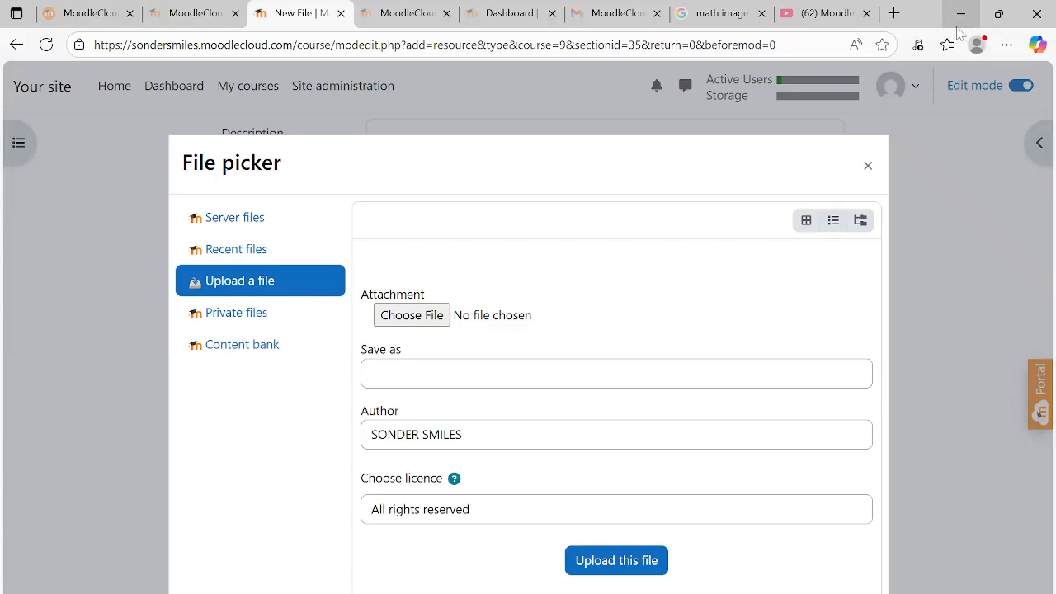
Minimise the browser, then browse and close the Sermons folder
click(959, 13)
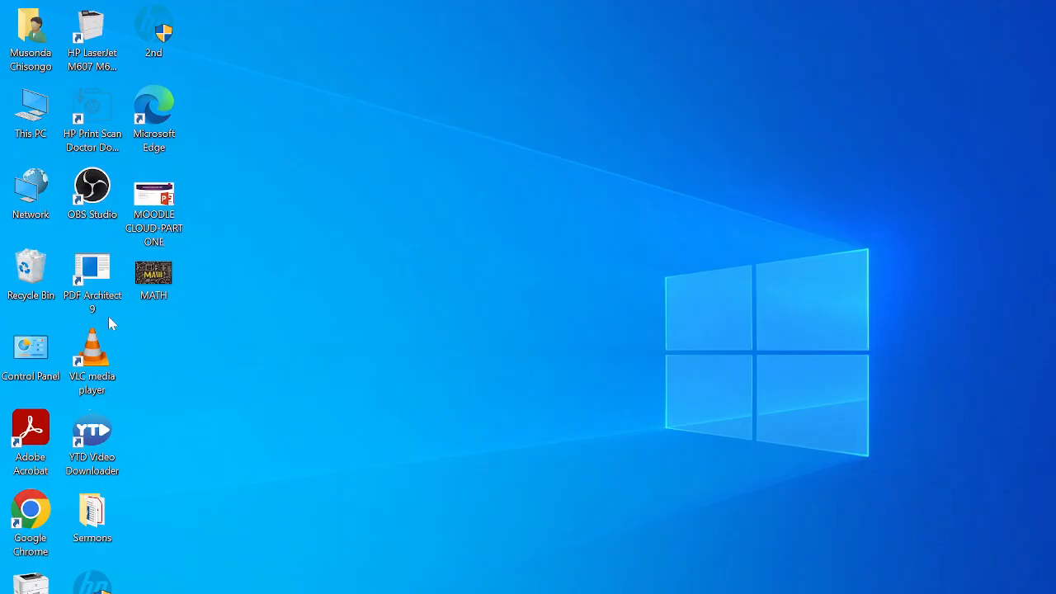
double_click(91, 514)
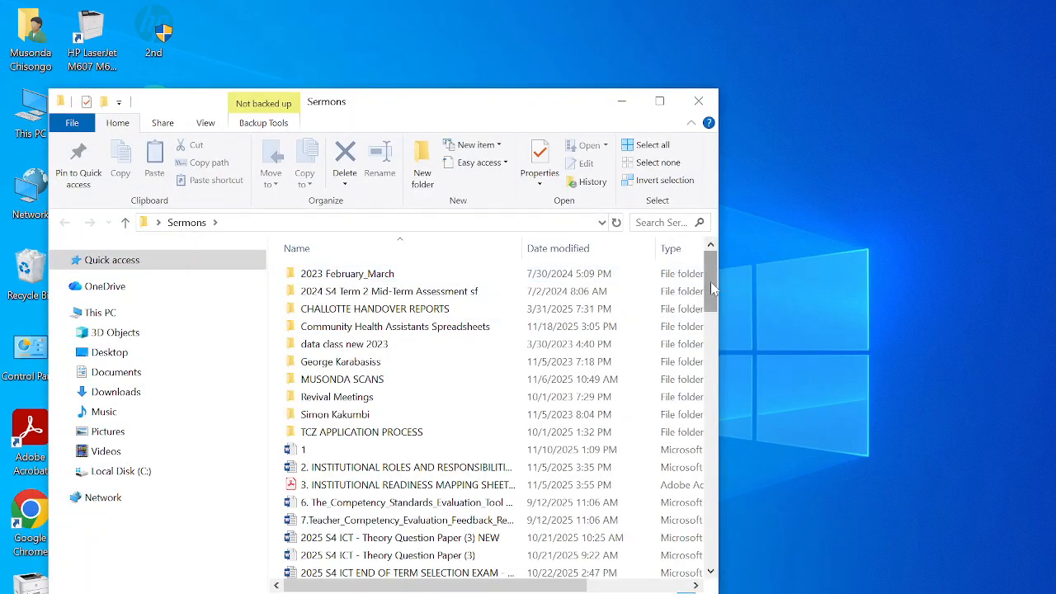
scroll(685, 285, down, 10)
drag(724, 393, 718, 269)
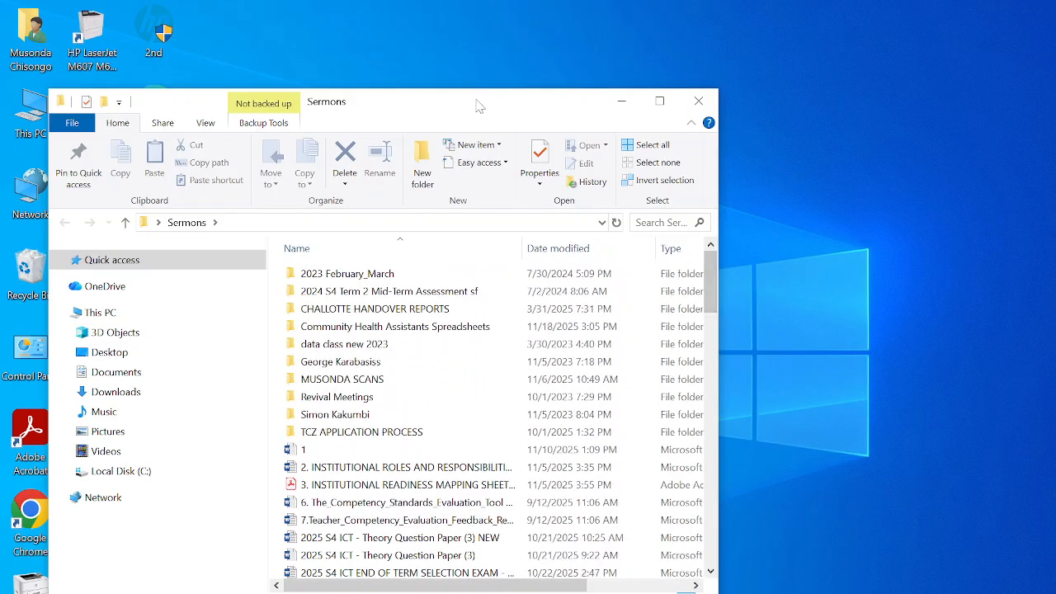
drag(478, 102, 704, 71)
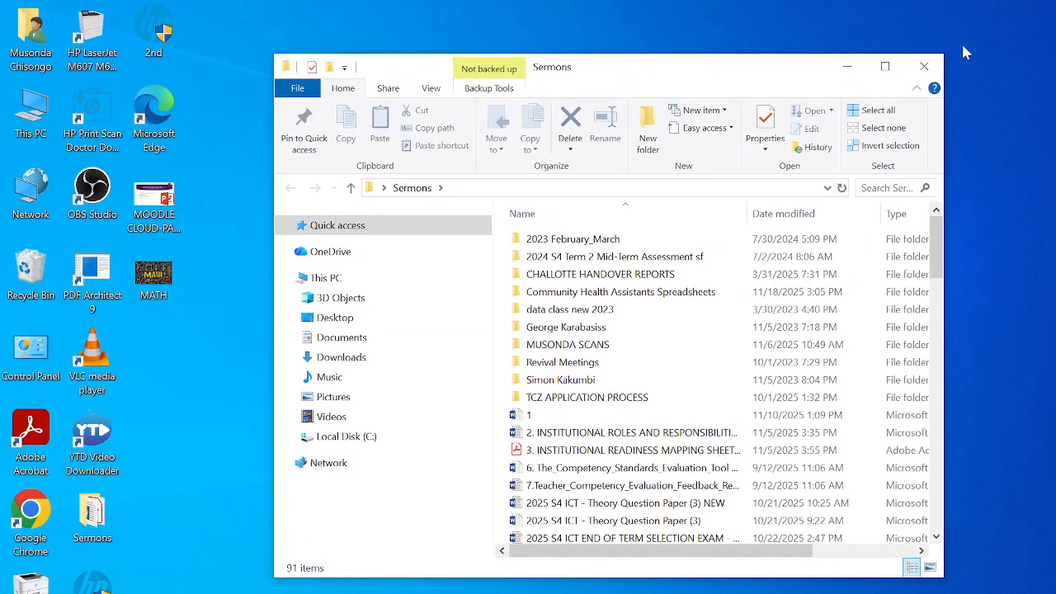
click(916, 71)
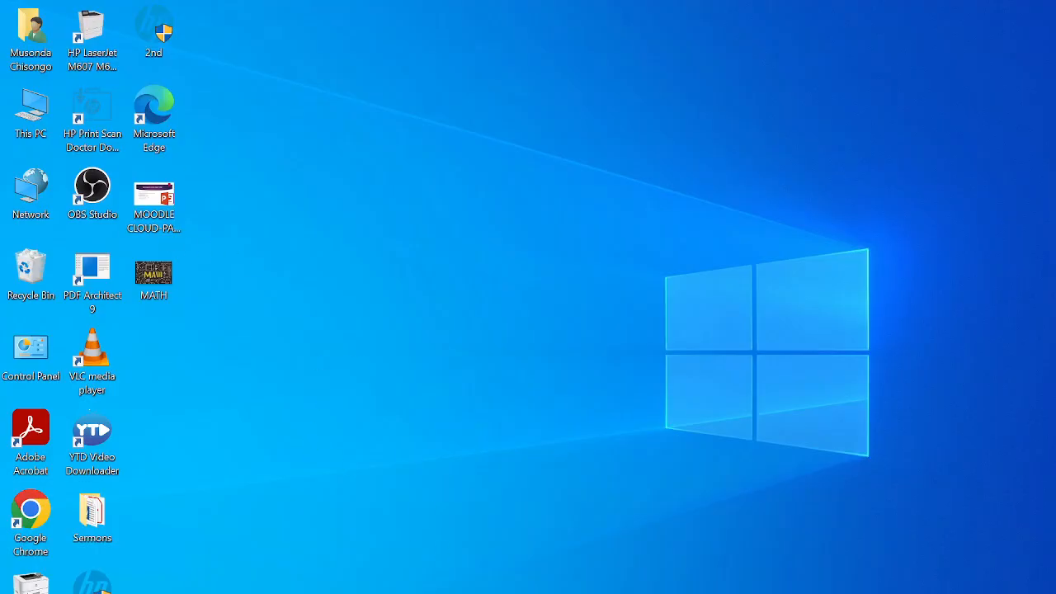
Copy the Workshop Presentations-20251105 ZIP from Documents > SEYCHELLES EDUCATION > WORKSHOP onto the desktop
key(super+e)
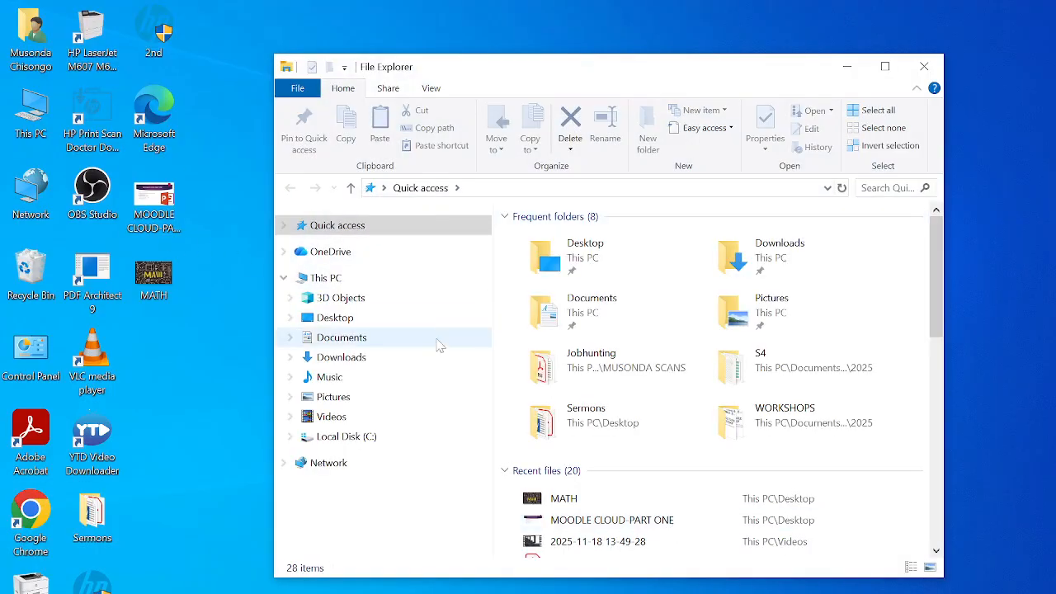
click(371, 340)
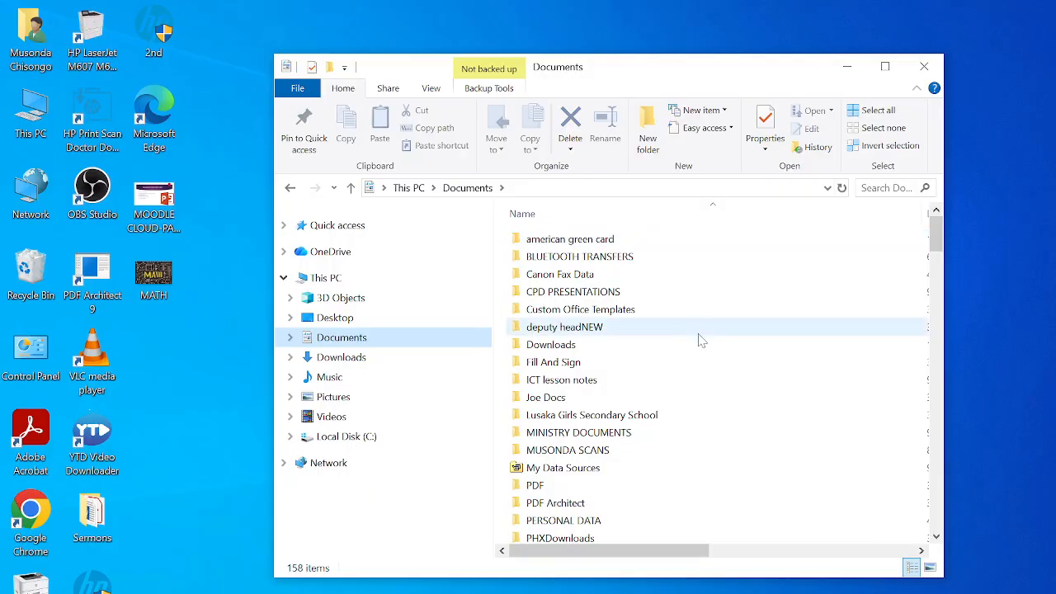
click(885, 66)
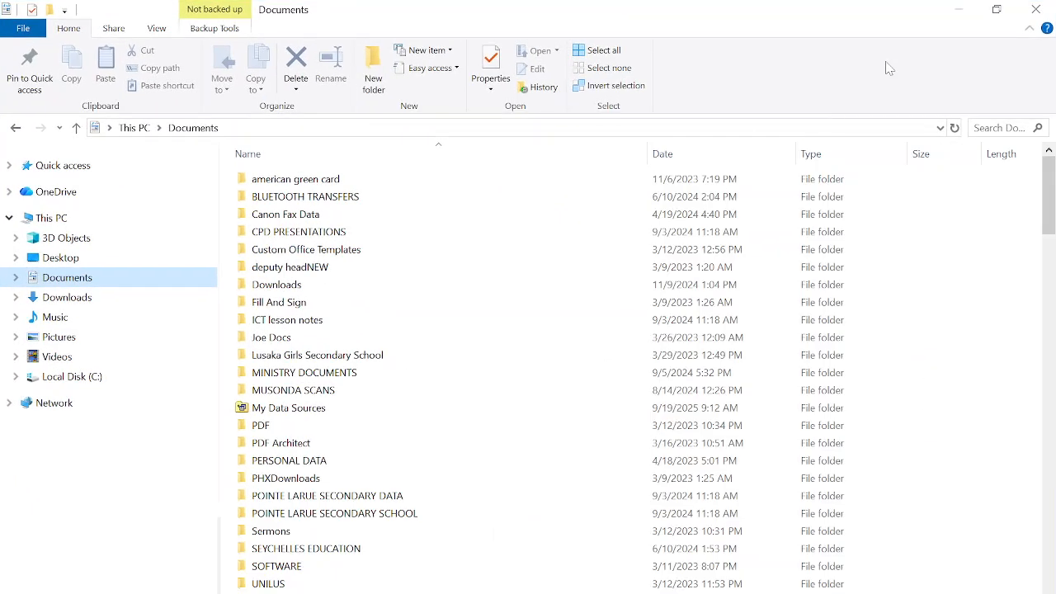
double_click(321, 553)
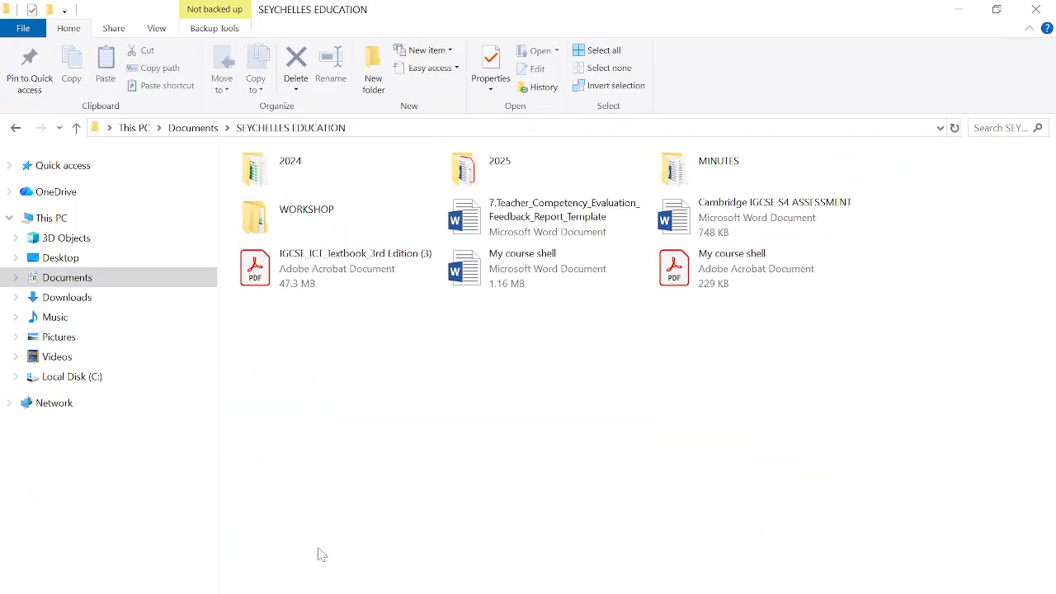
double_click(337, 219)
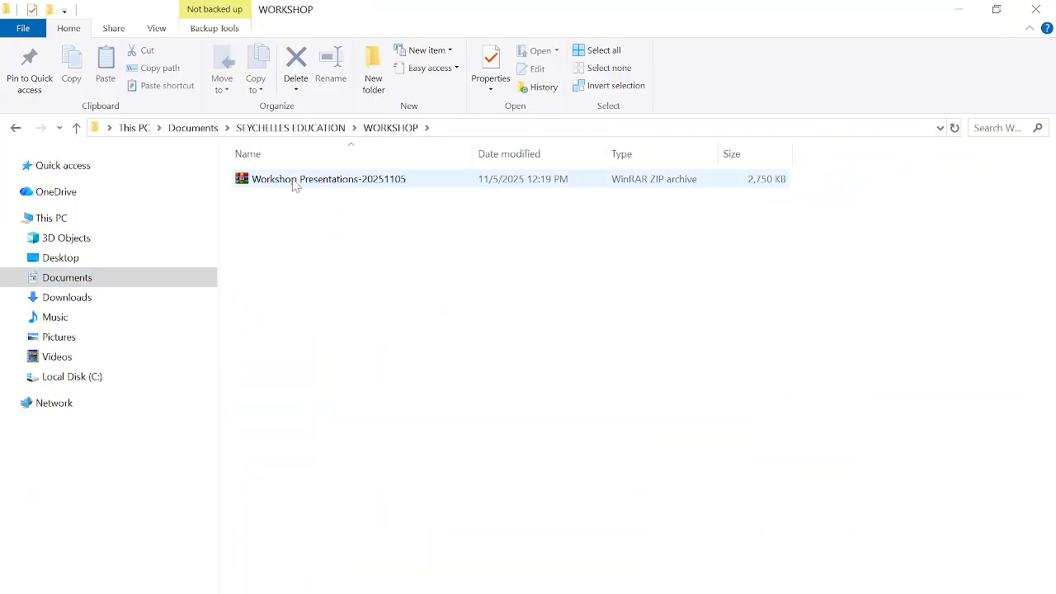
click(293, 181)
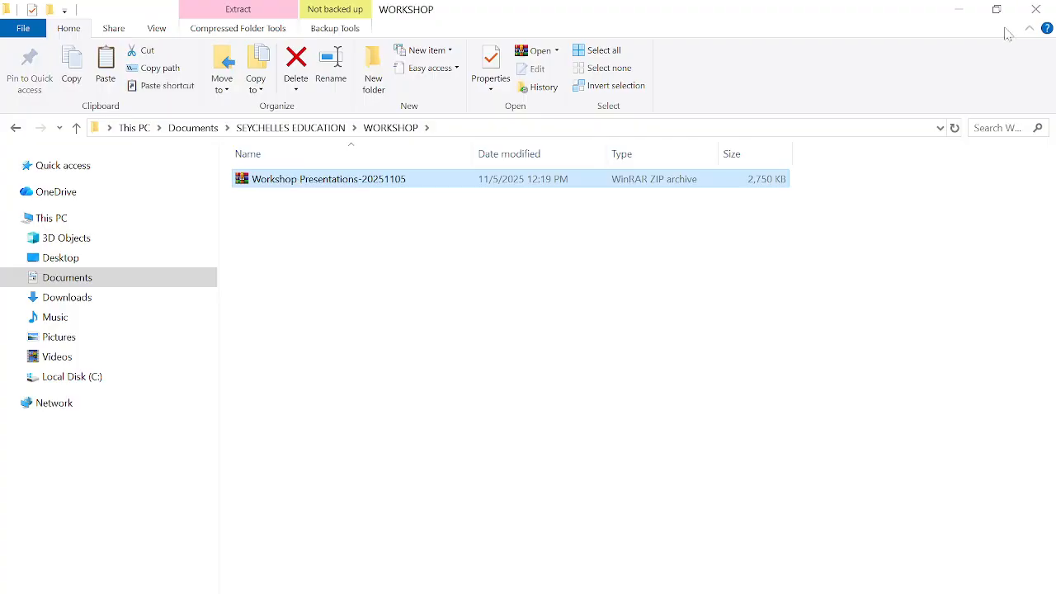
click(1036, 9)
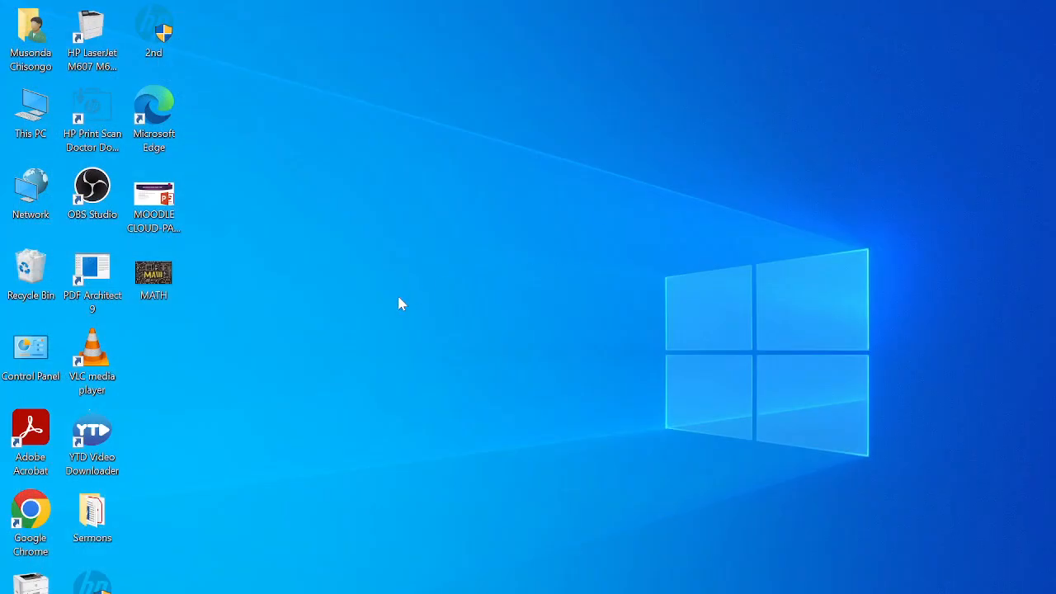
right_click(262, 331)
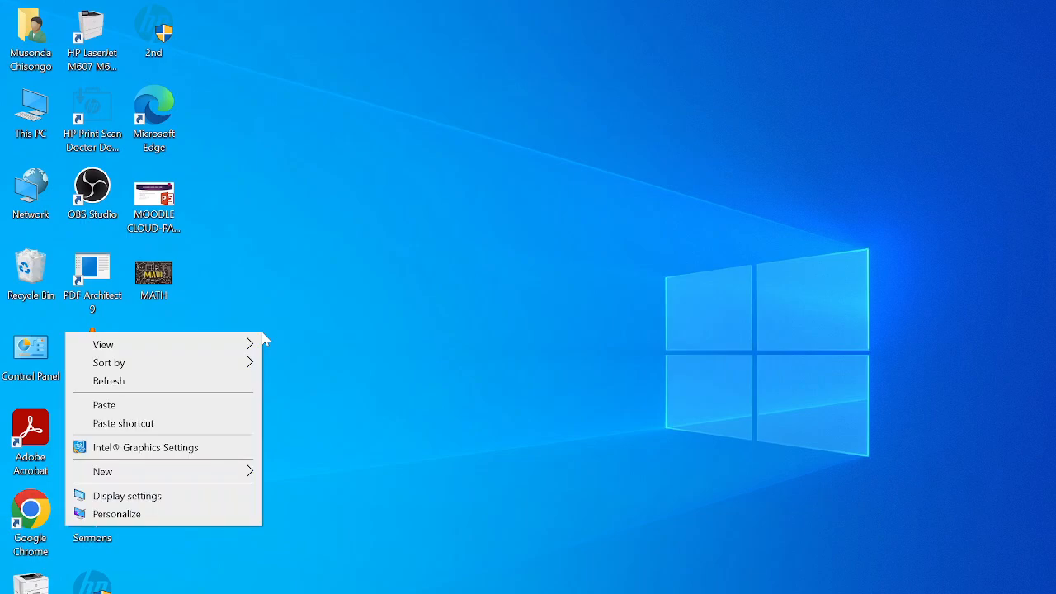
click(101, 406)
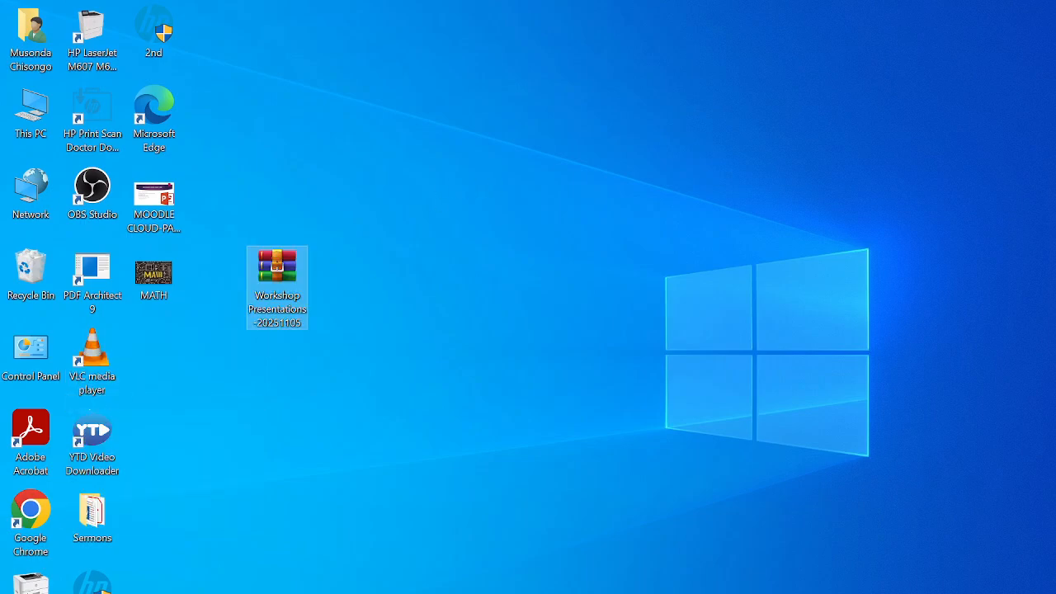
key(alt+Tab)
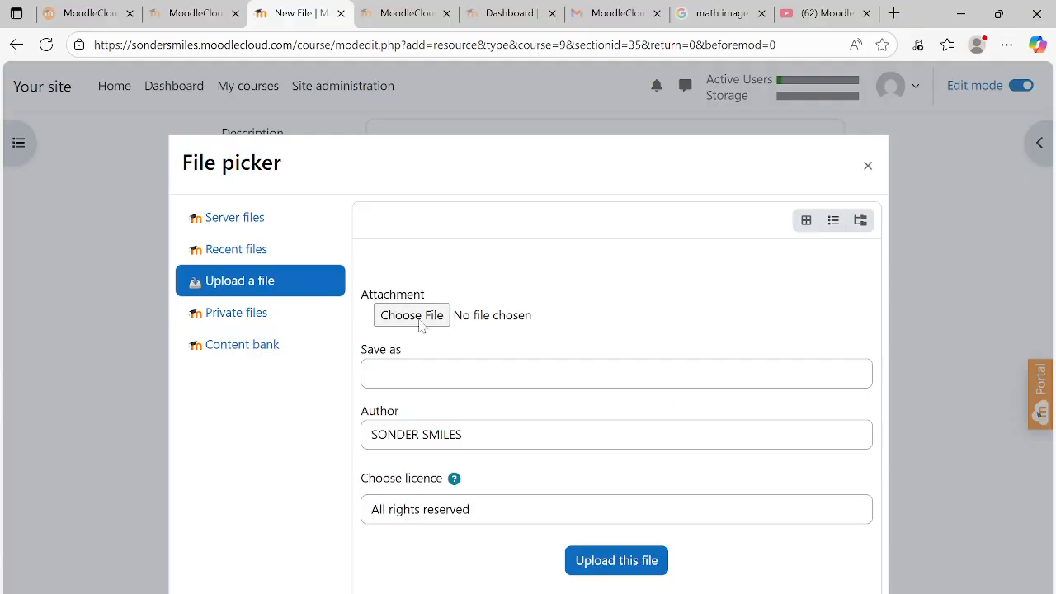
Upload Workshop Presentations-20251105.zip from the Desktop into the File resource
click(417, 317)
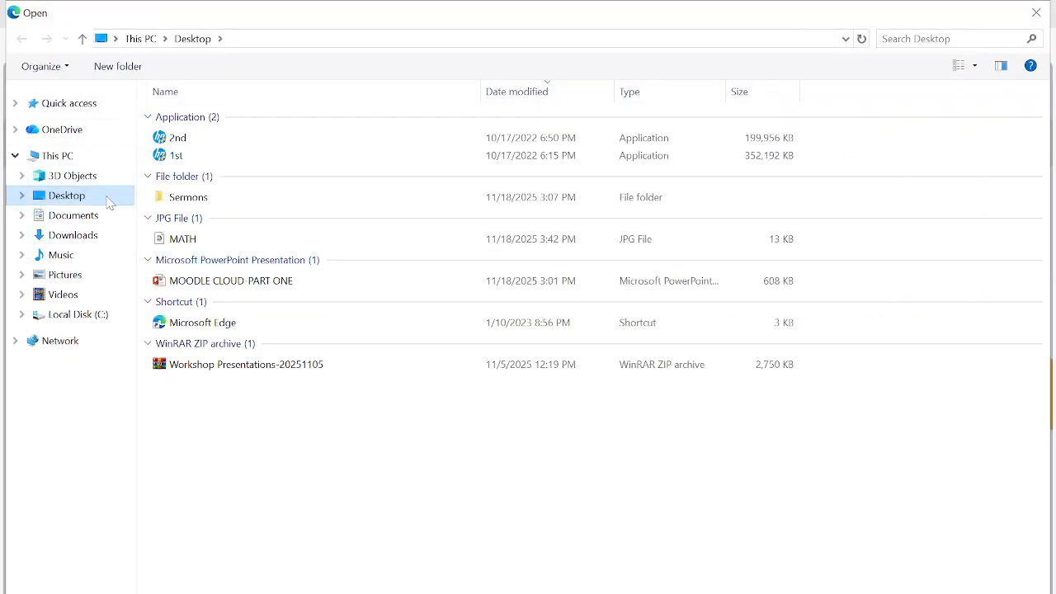
click(283, 371)
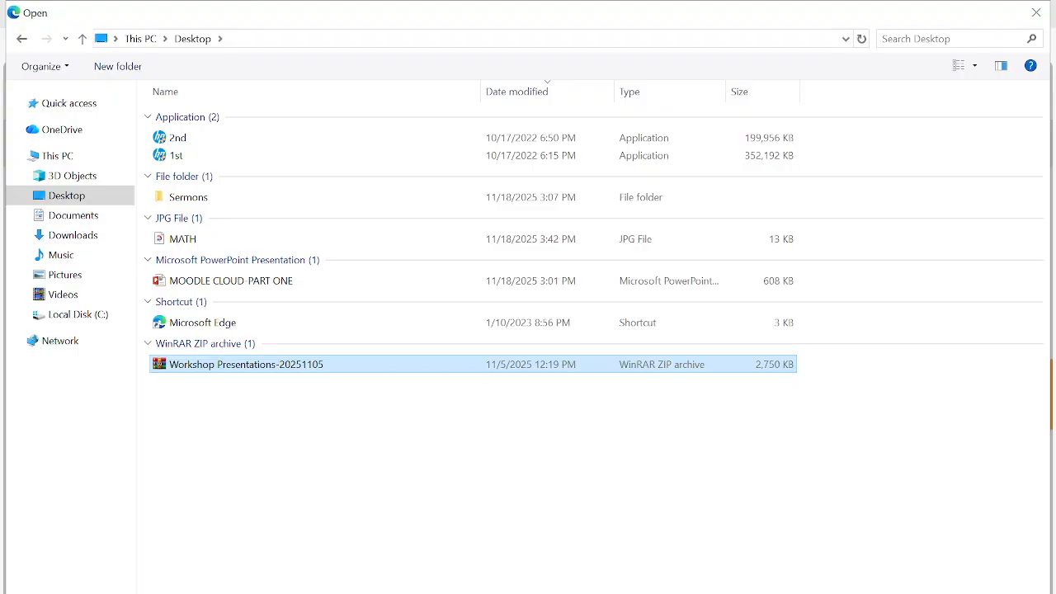
key(Return)
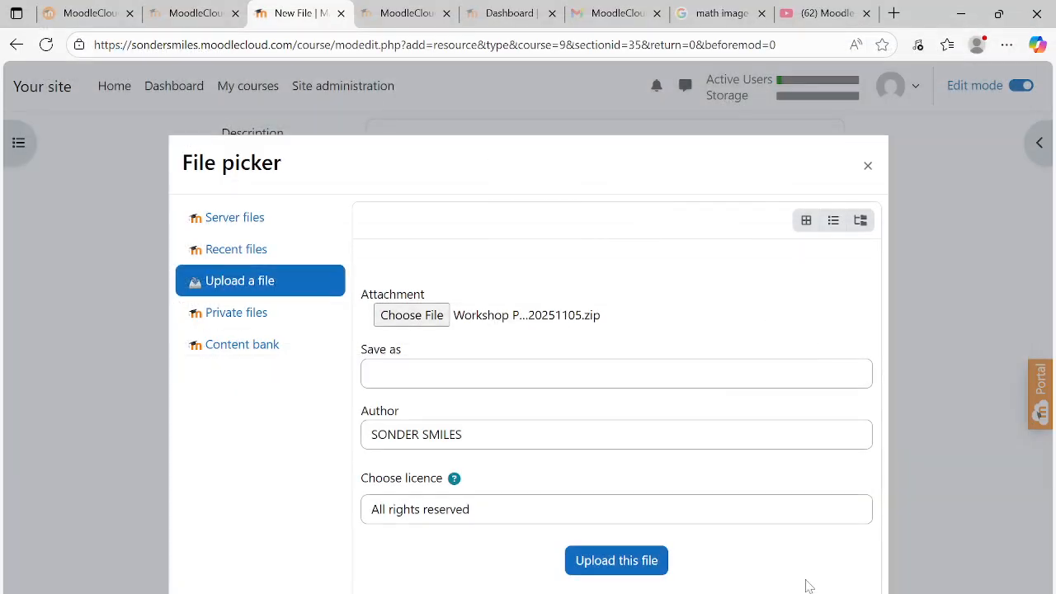
click(612, 573)
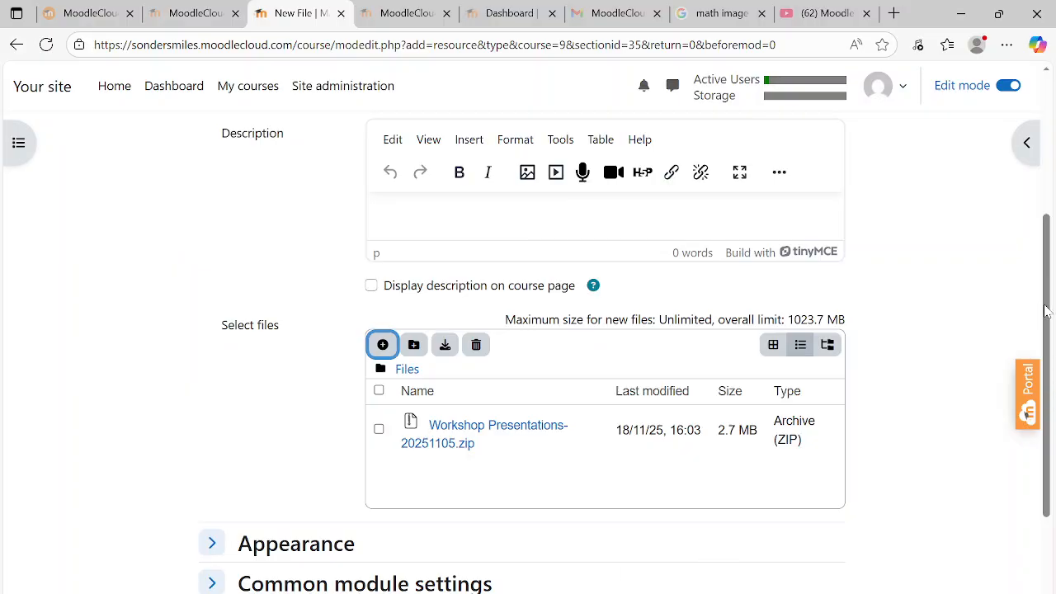
Name the file resource POWERPOINT PRESENATION NOTES ON INTEGERS and save it to the course
drag(1050, 310, 1054, 222)
click(505, 265)
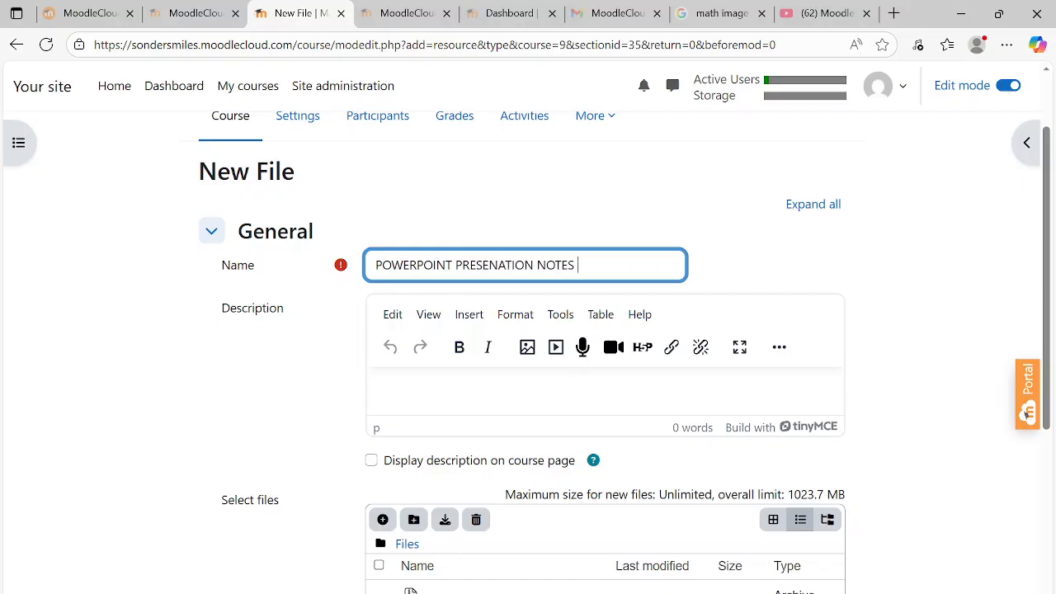
text(TEGERS)
drag(1052, 231, 1051, 525)
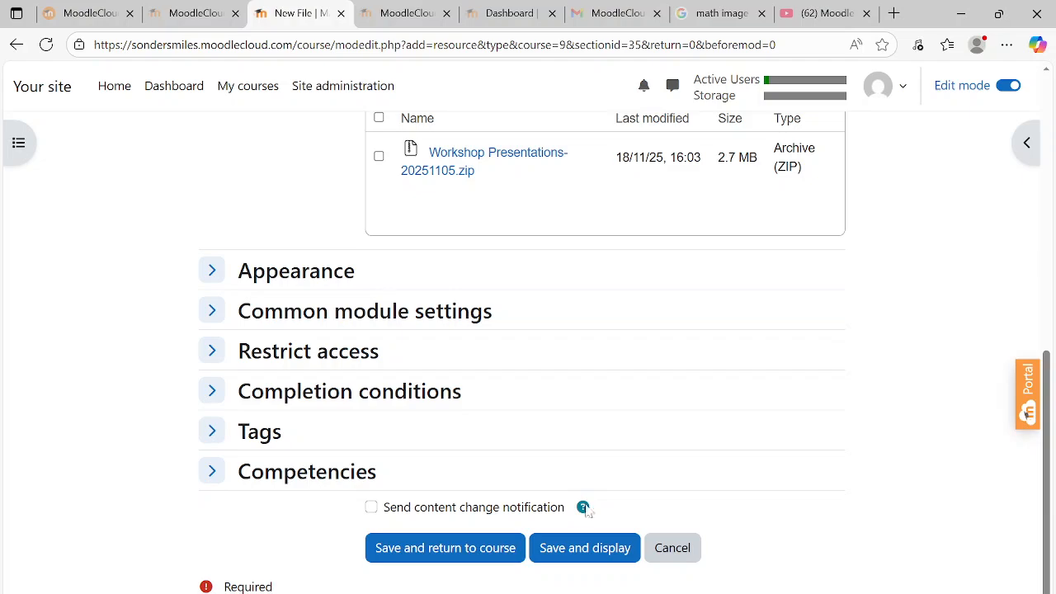
click(477, 553)
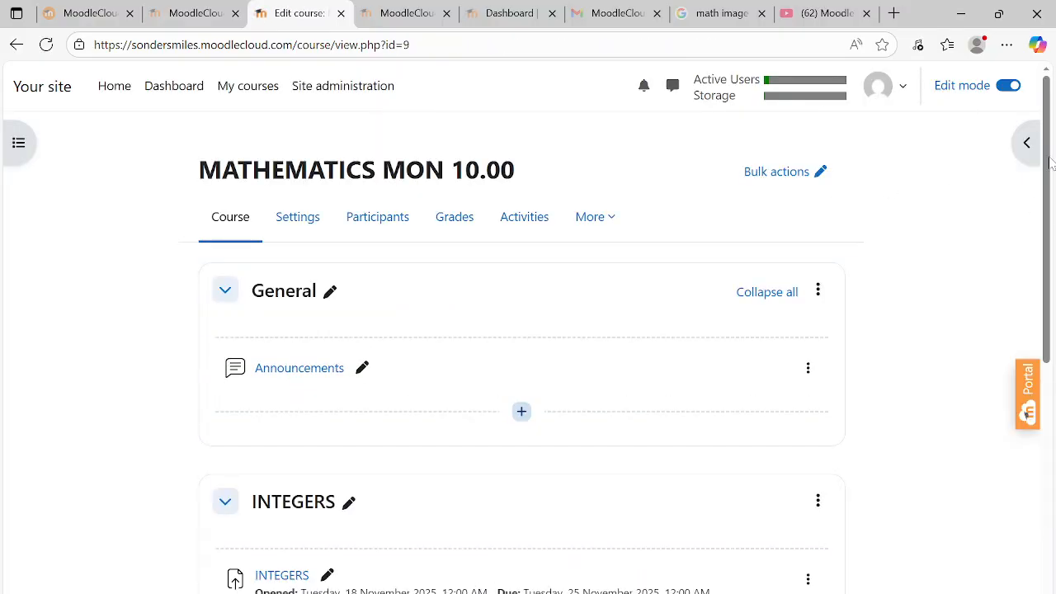
drag(1049, 163, 1053, 292)
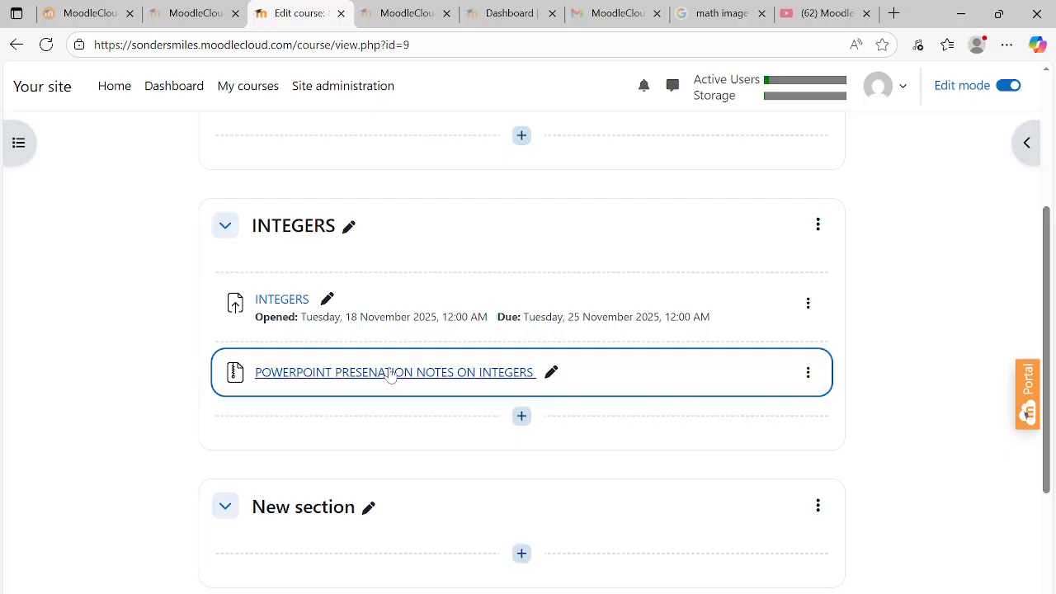
click(961, 13)
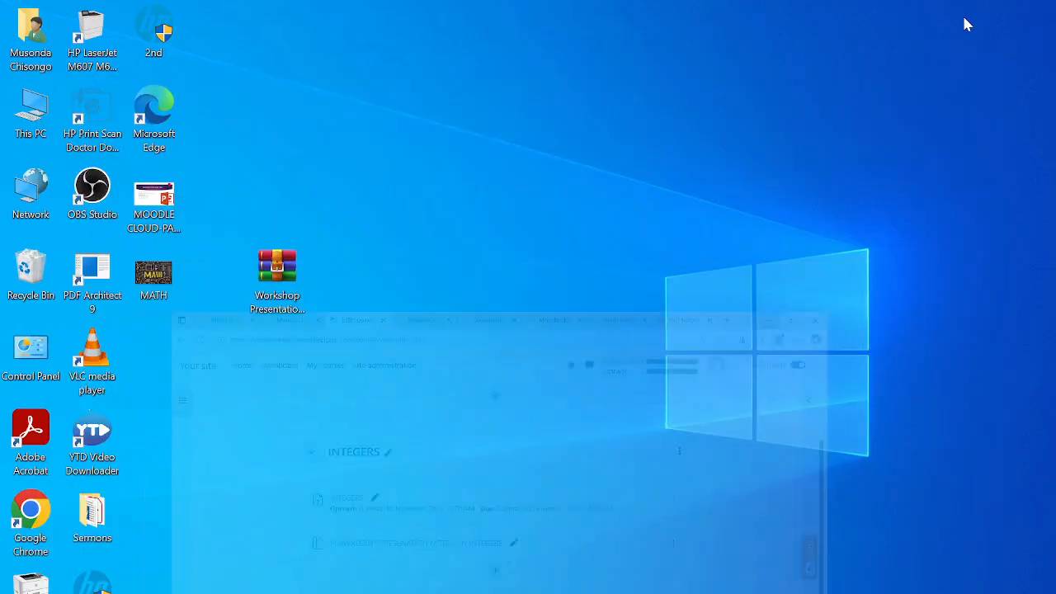
double_click(279, 268)
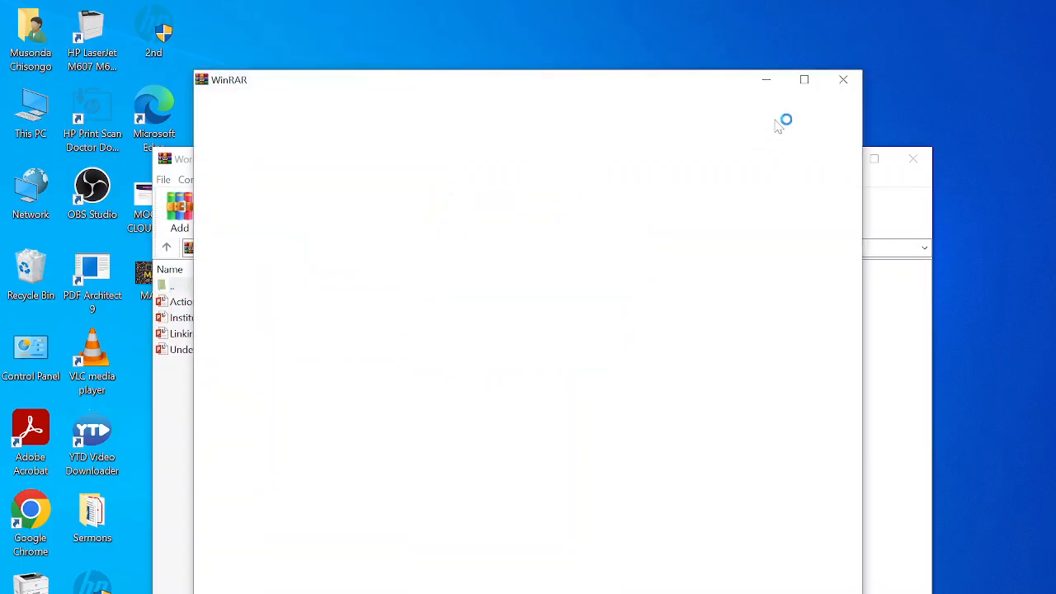
click(842, 83)
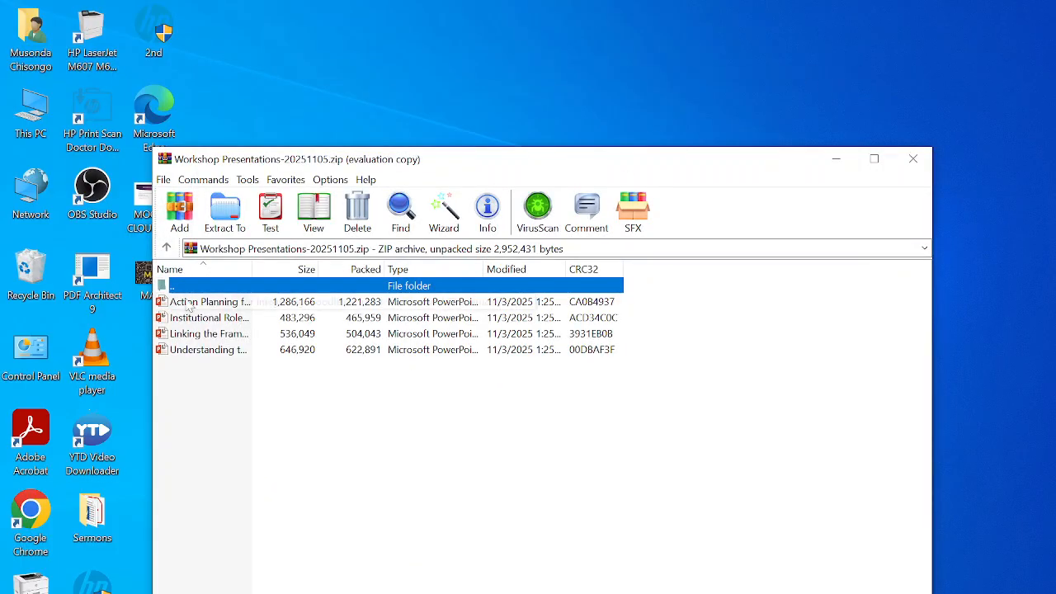
click(189, 303)
click(186, 324)
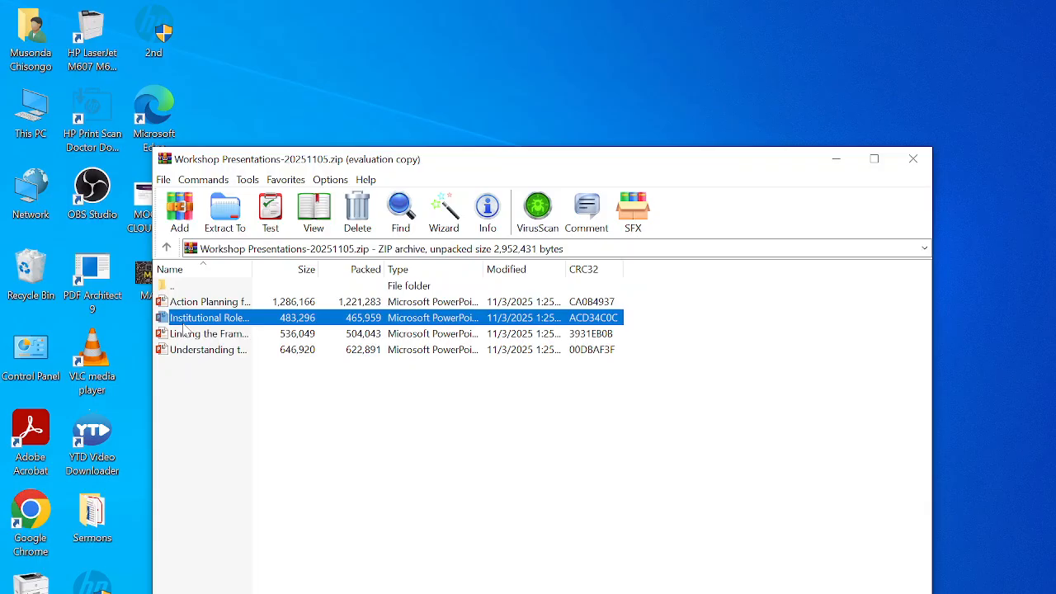
click(187, 335)
click(194, 353)
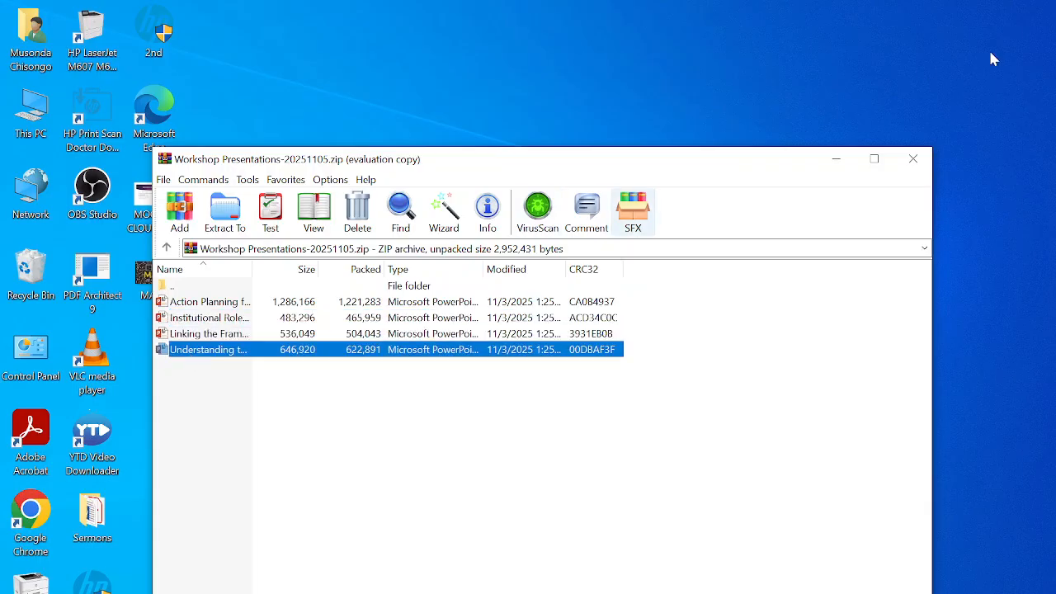
click(913, 162)
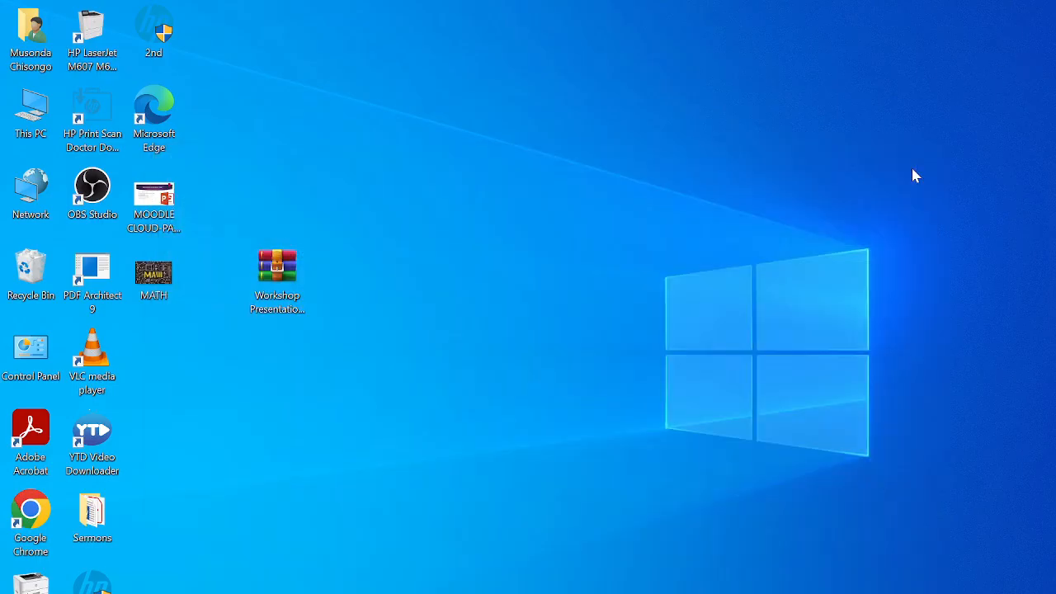
Back in the browser, switch the course view to the Student role
key(alt+Tab)
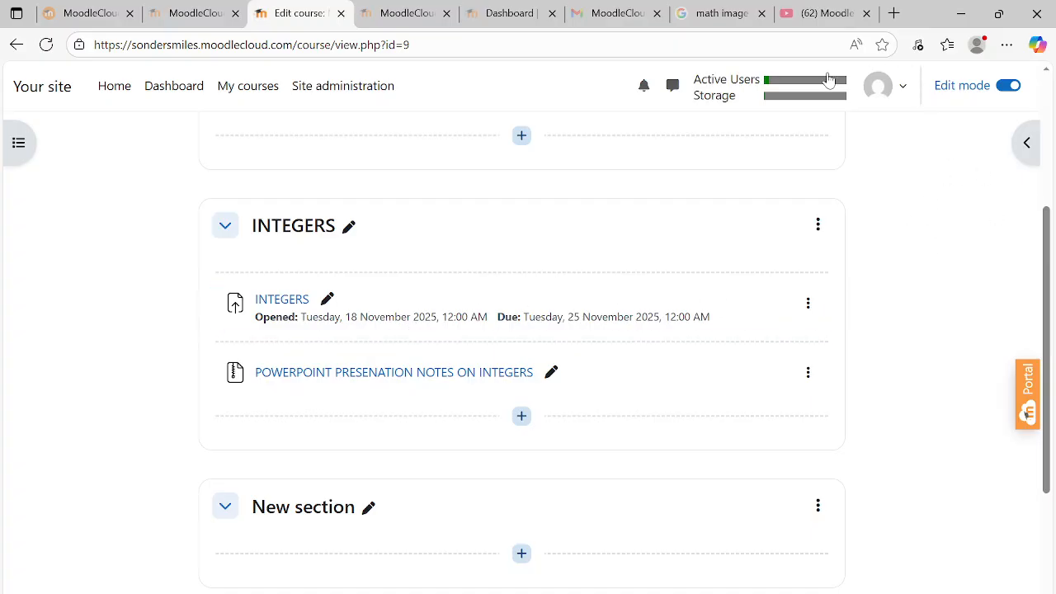
click(902, 93)
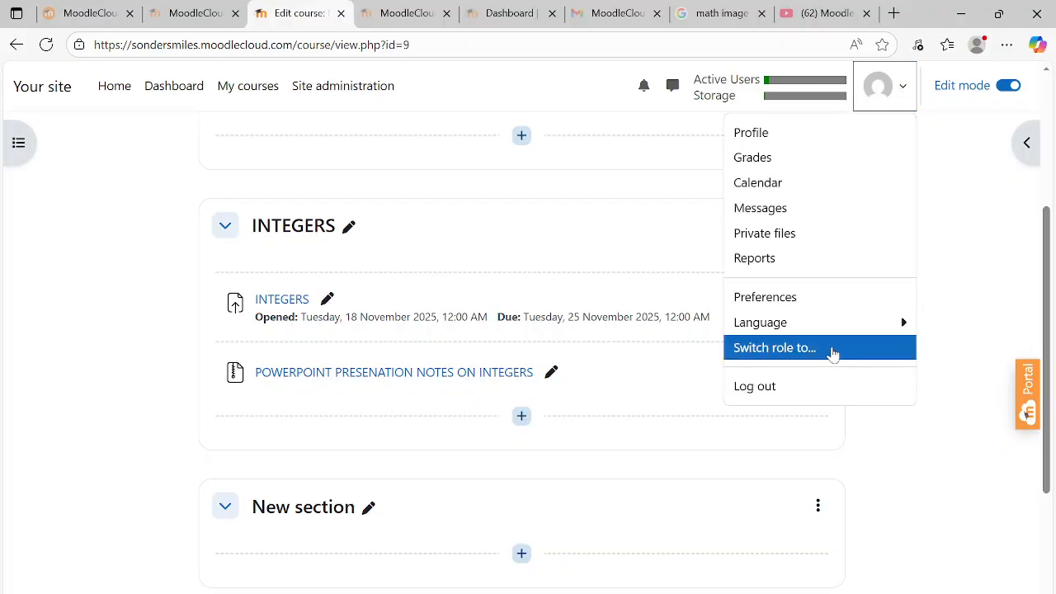
click(833, 350)
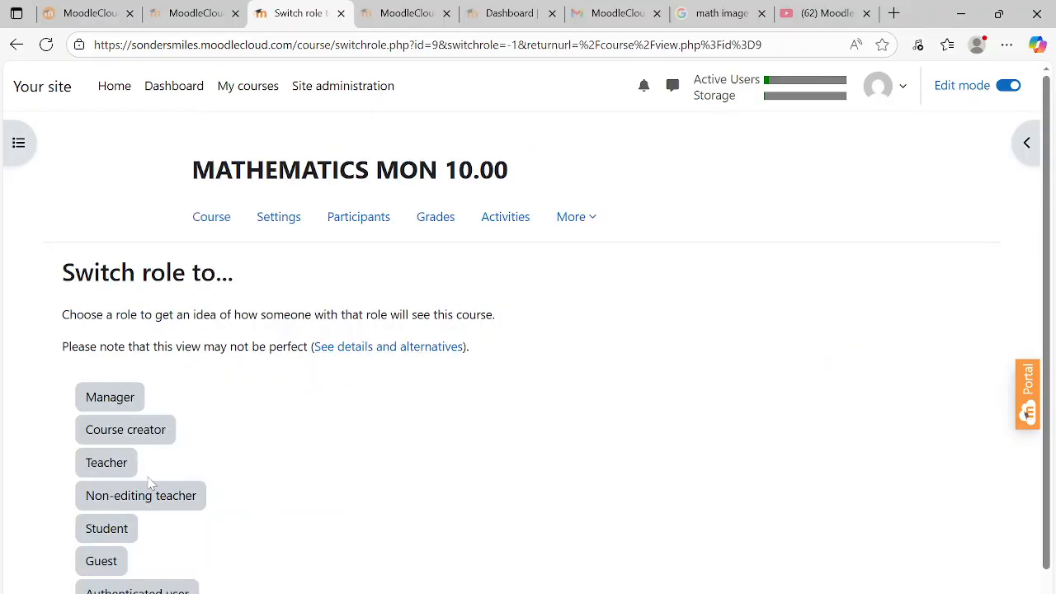
click(111, 528)
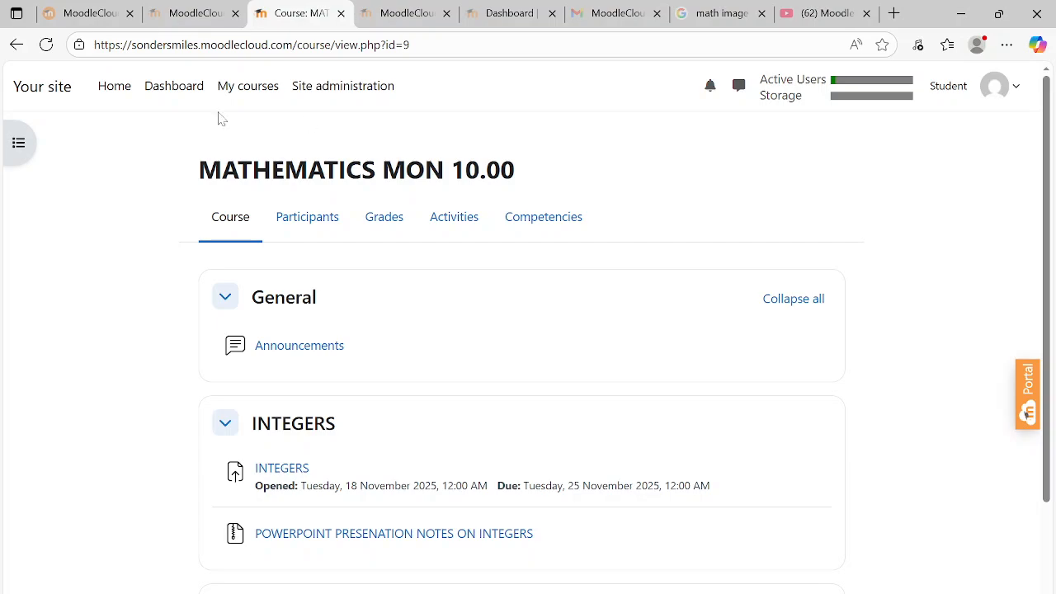
From the Dashboard and site home page, switch to the Student role again
click(164, 96)
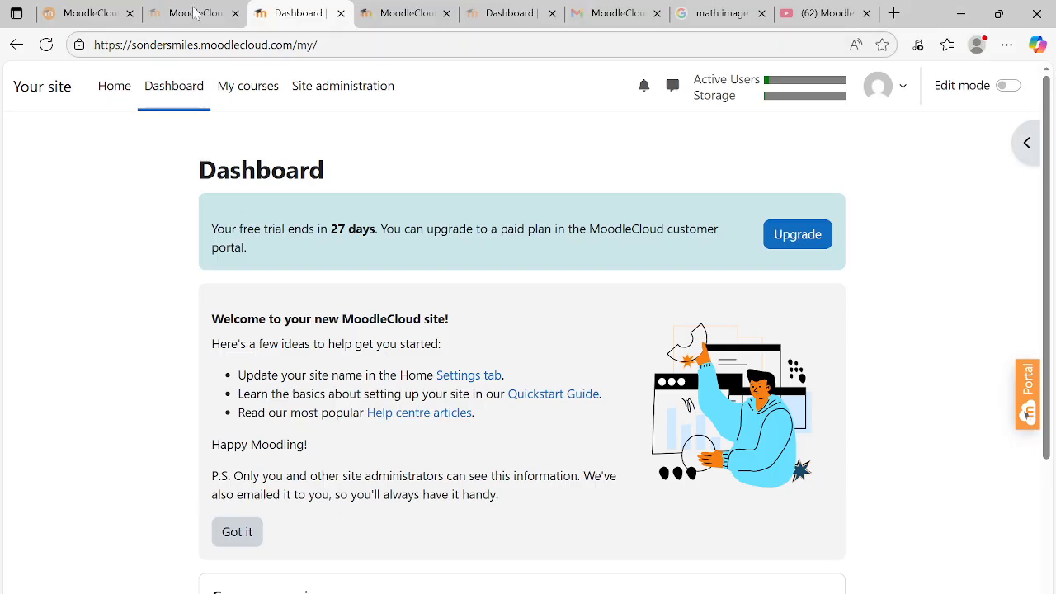
click(42, 94)
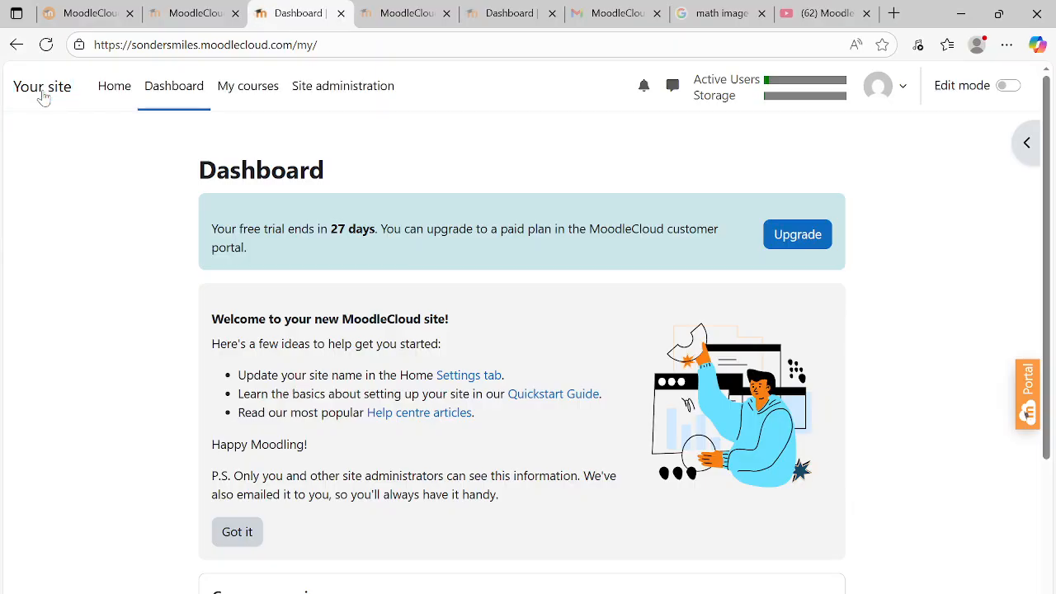
click(904, 95)
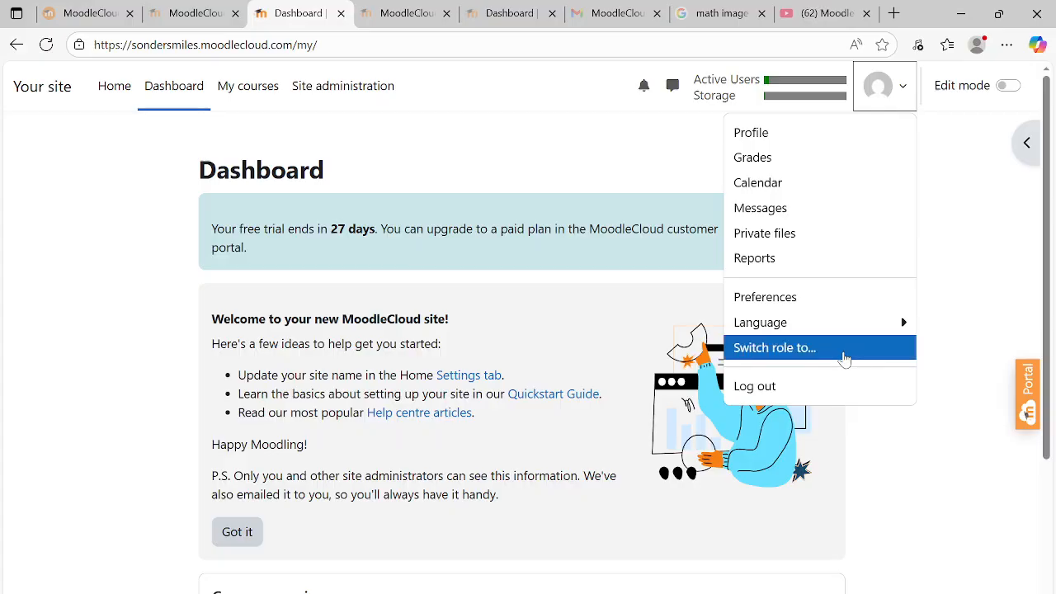
click(845, 358)
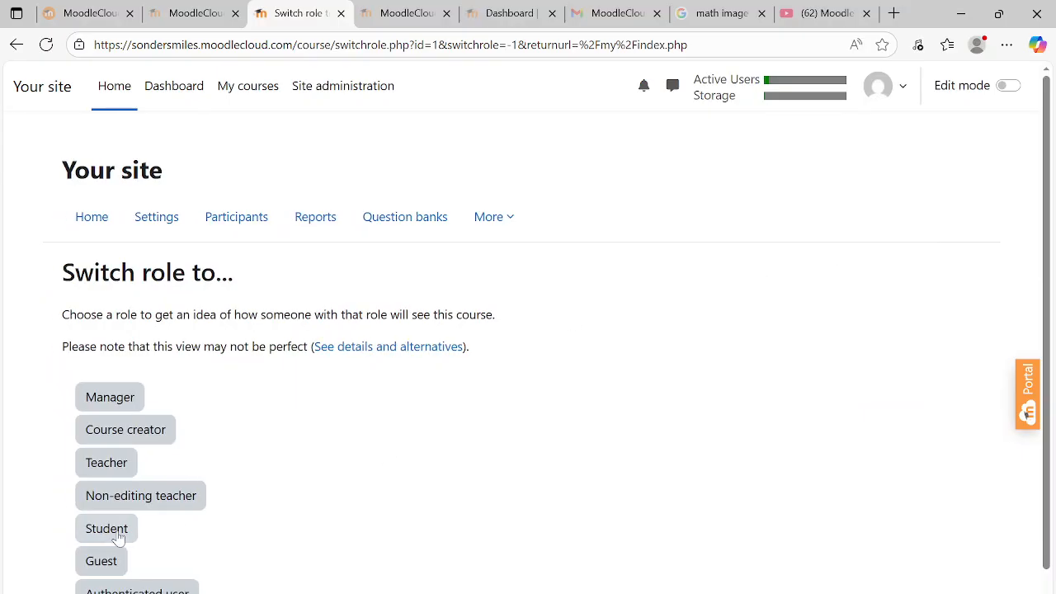
click(118, 537)
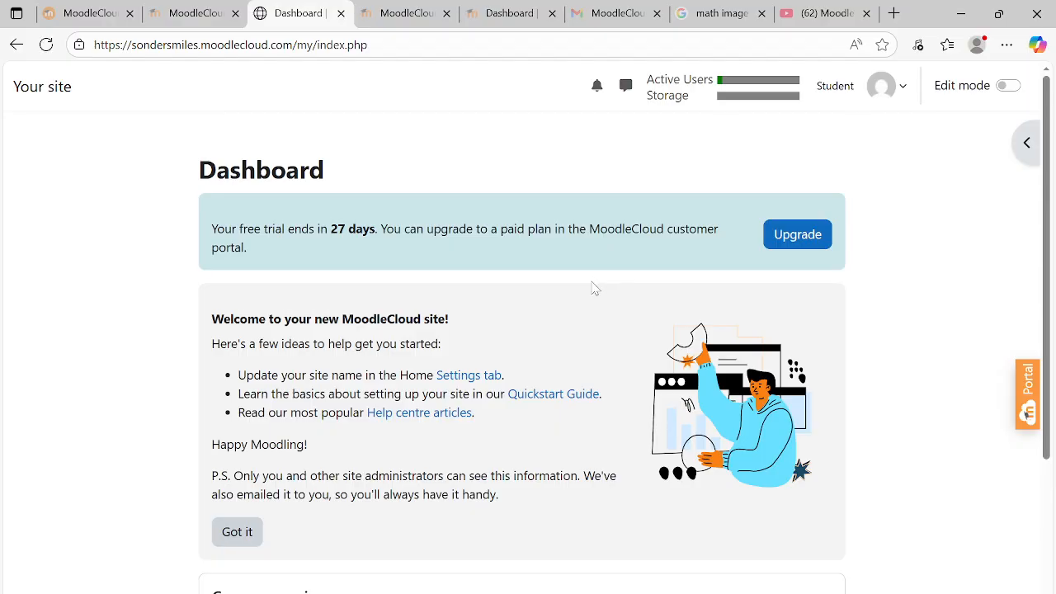
From My courses, open MATHEMATICS MON 10.00 and its INTEGERS assignment as a student
click(245, 98)
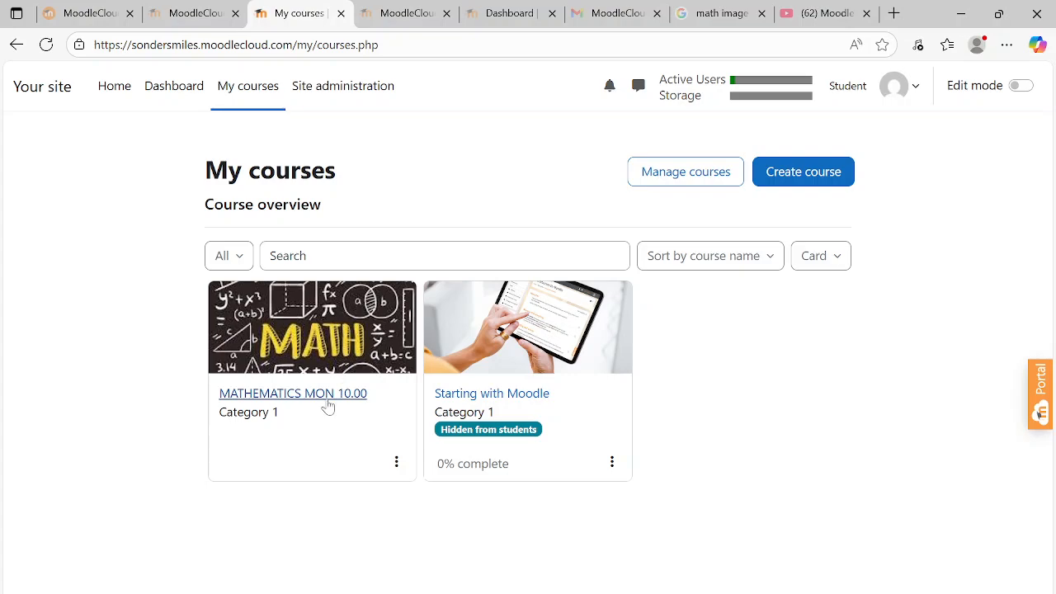
click(328, 400)
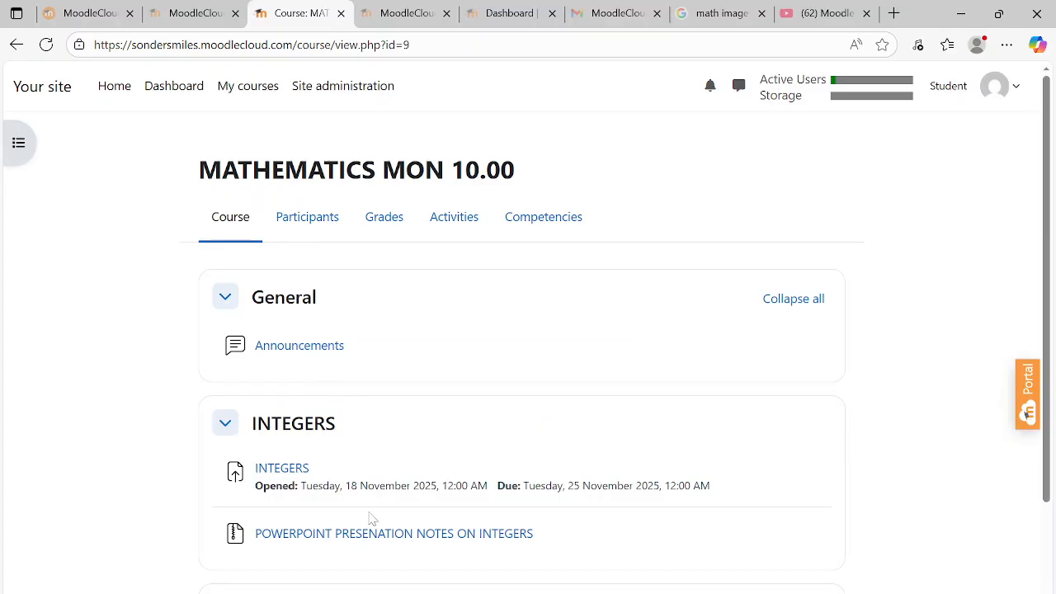
click(271, 470)
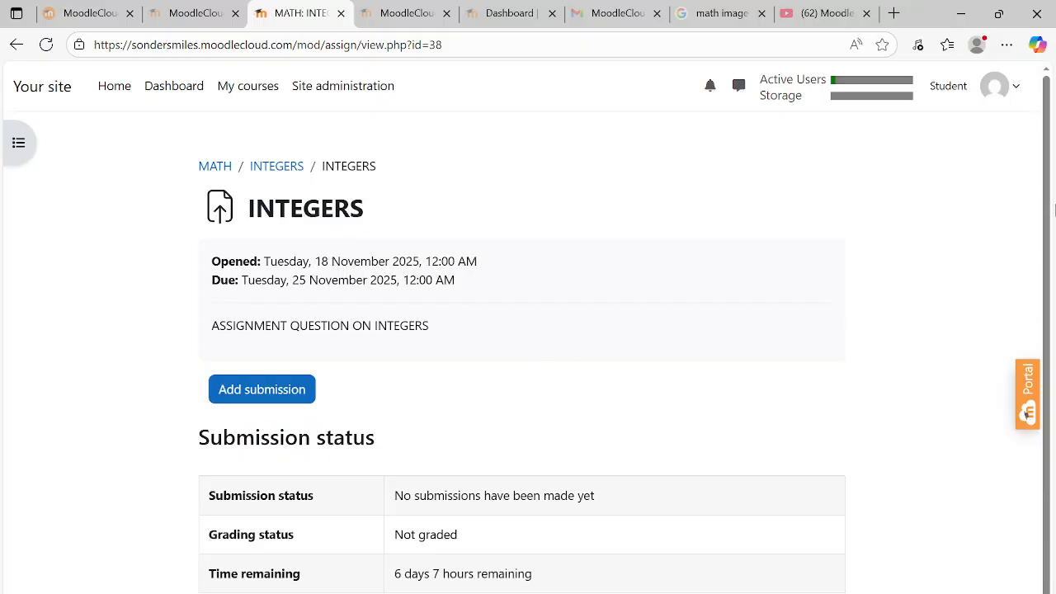
Start an INTEGERS submission, highlight its instructions, then cancel the form without saving
scroll(1045, 206, down, 1)
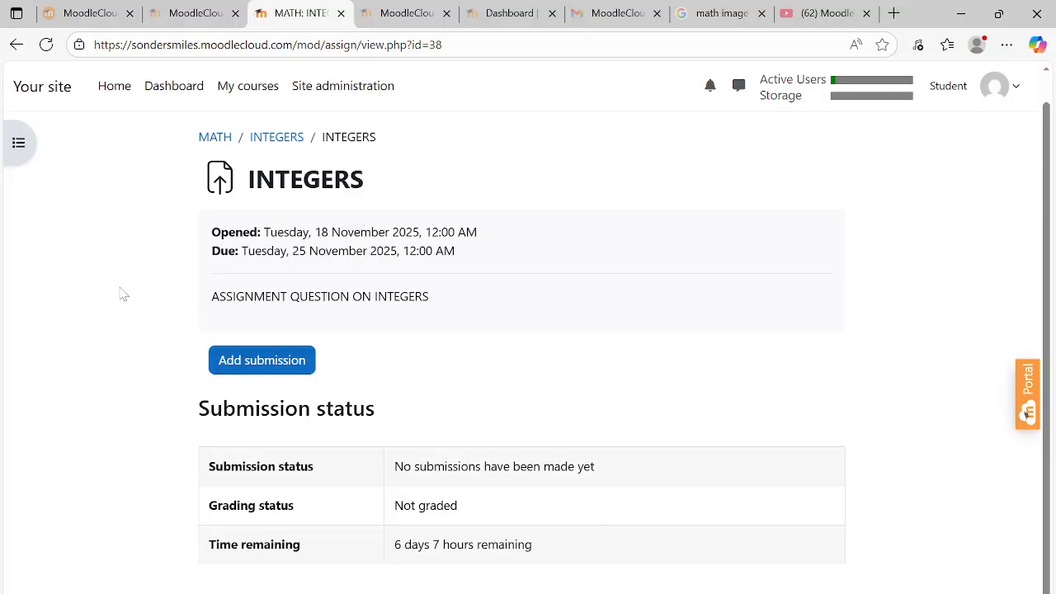
click(267, 366)
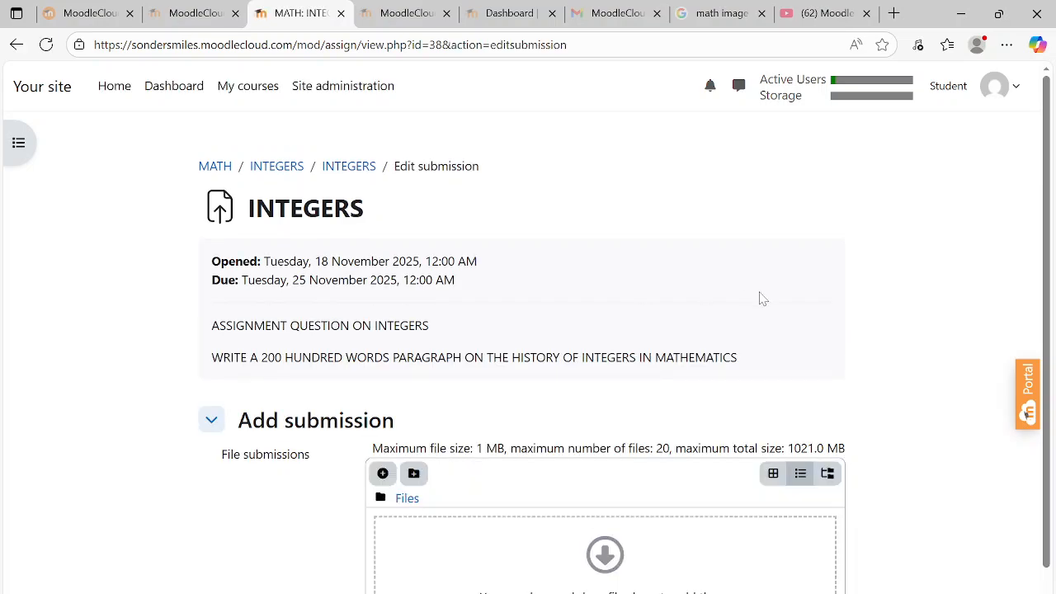
scroll(1046, 206, down, 2)
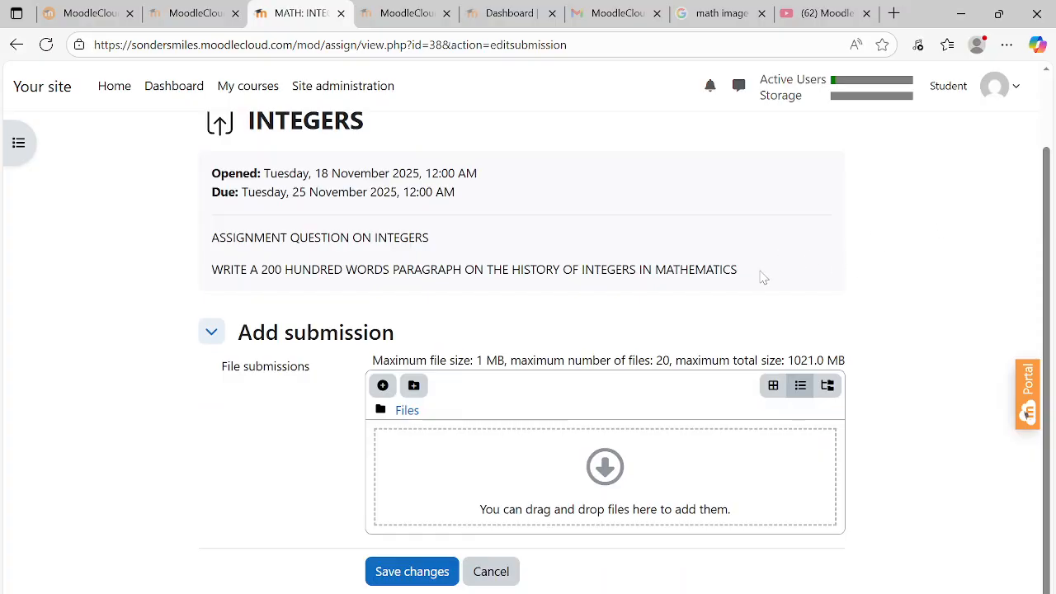
drag(763, 278, 180, 252)
click(976, 277)
click(496, 578)
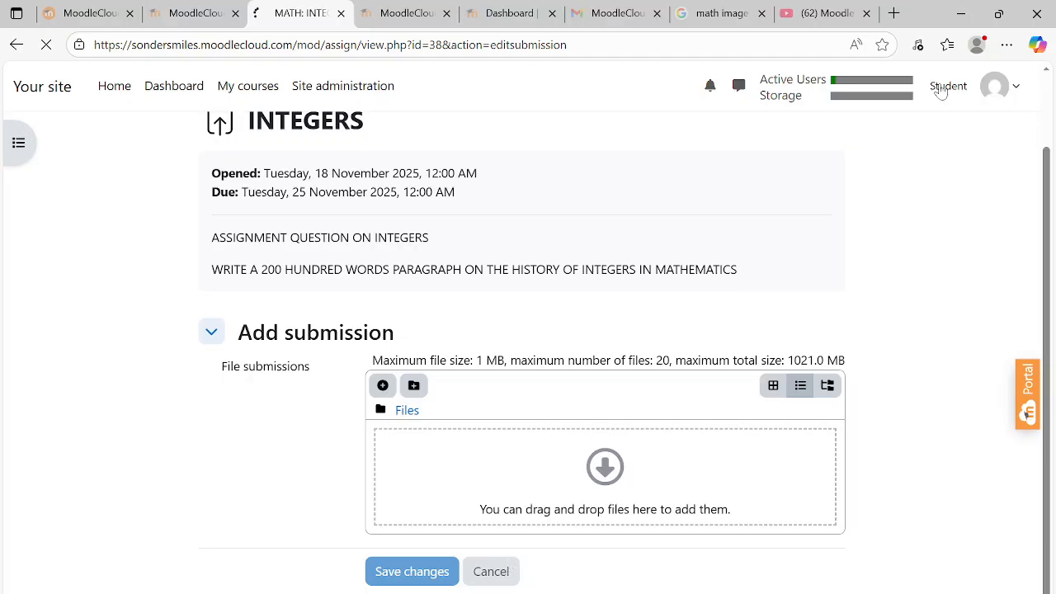
Open and dismiss the Student account menu twice, then go to the Dashboard
click(991, 93)
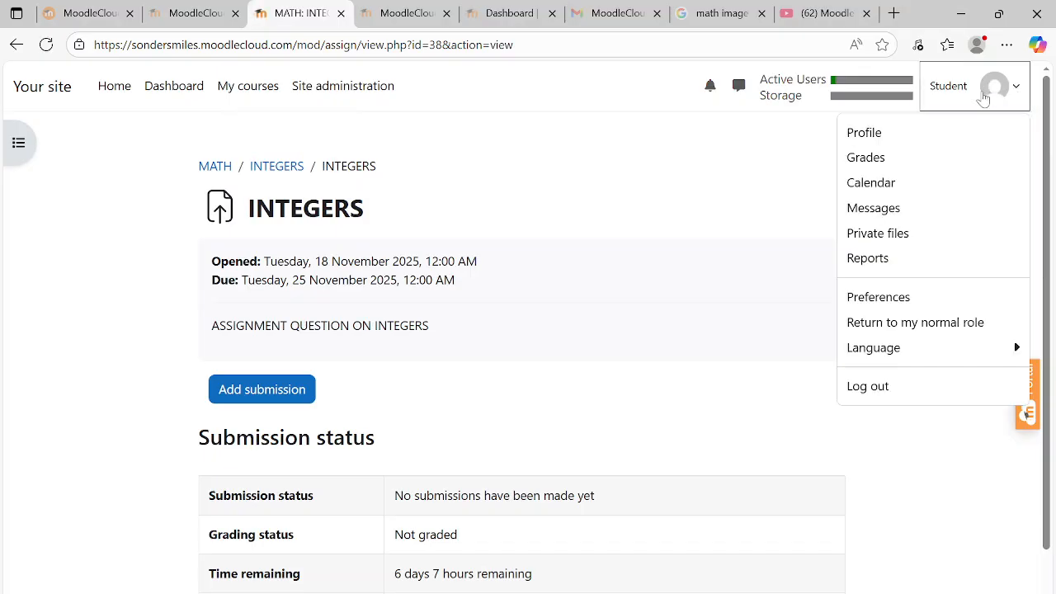
click(753, 217)
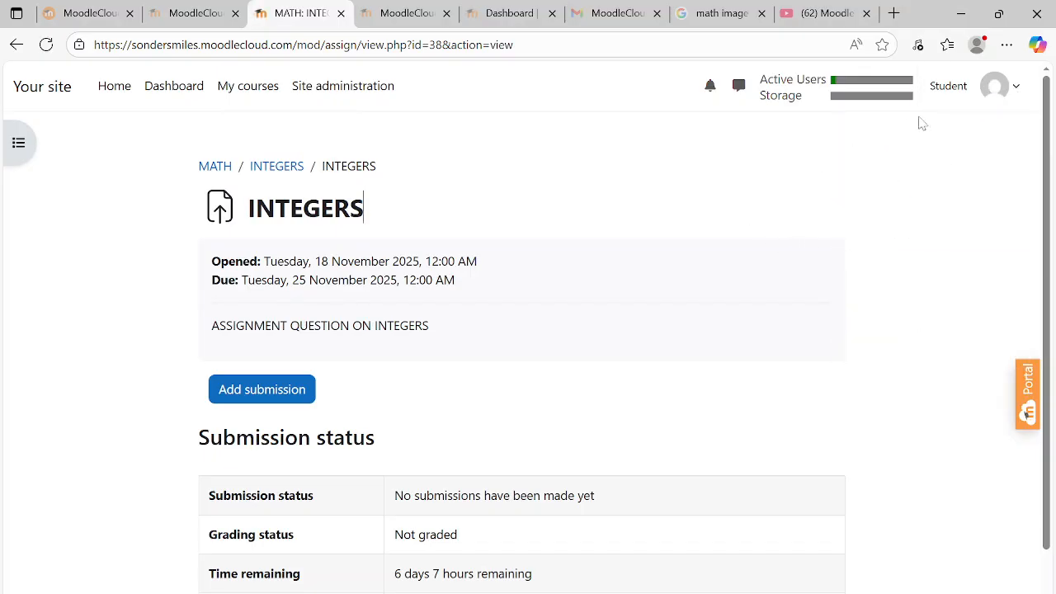
click(1015, 92)
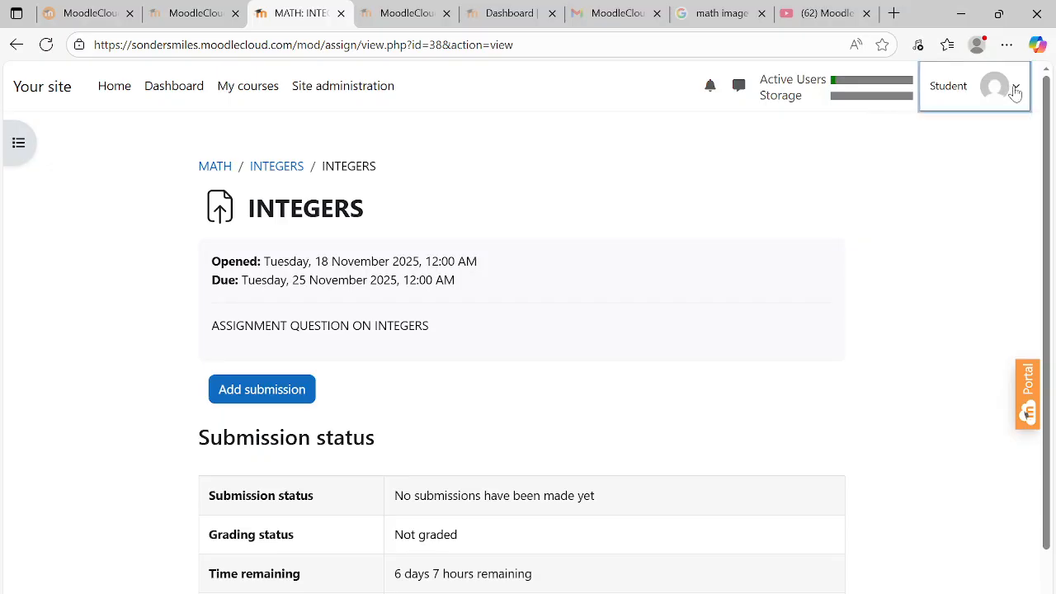
click(724, 184)
click(166, 94)
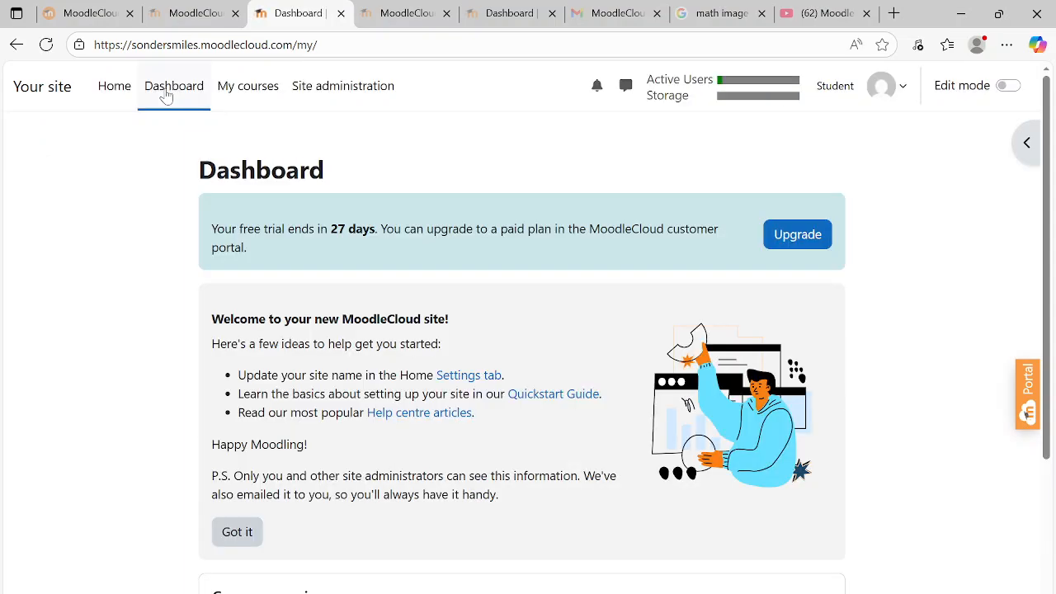
Check the Customer Portal plan and the verification email, then switch to the sonder site's Dashboard
click(250, 90)
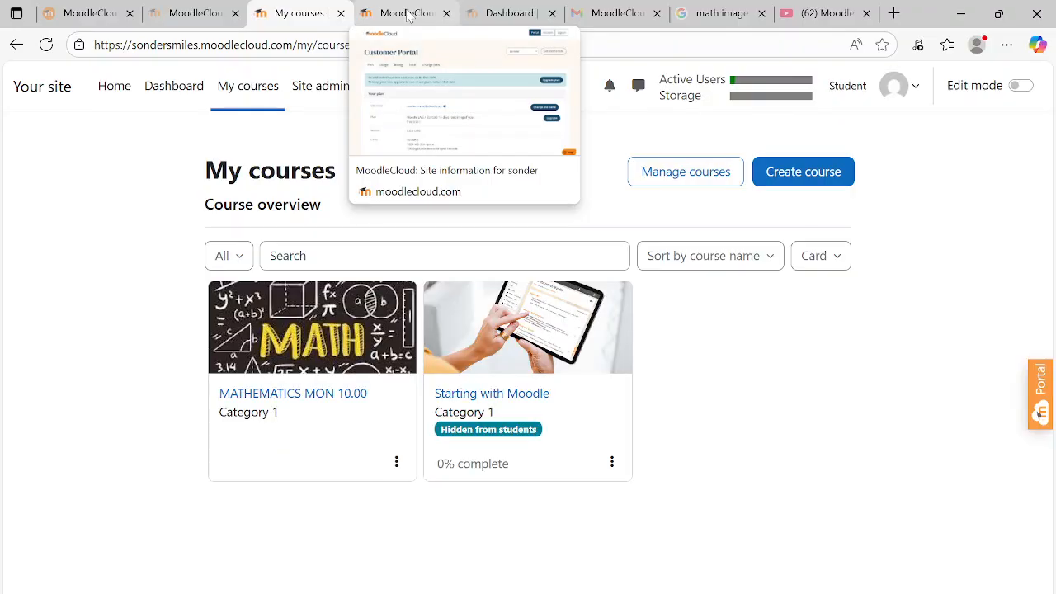
click(408, 14)
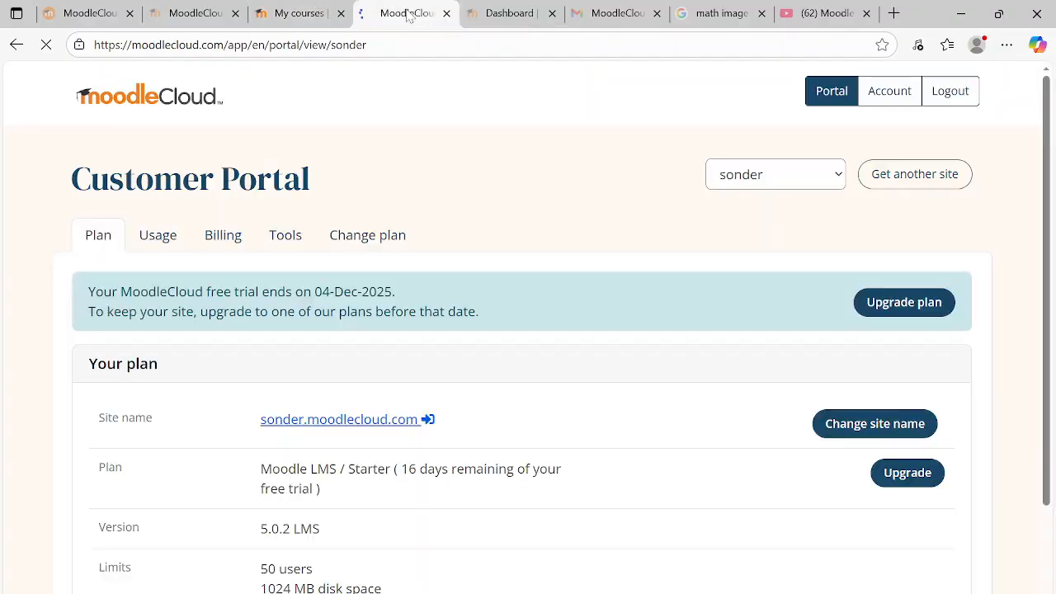
click(611, 14)
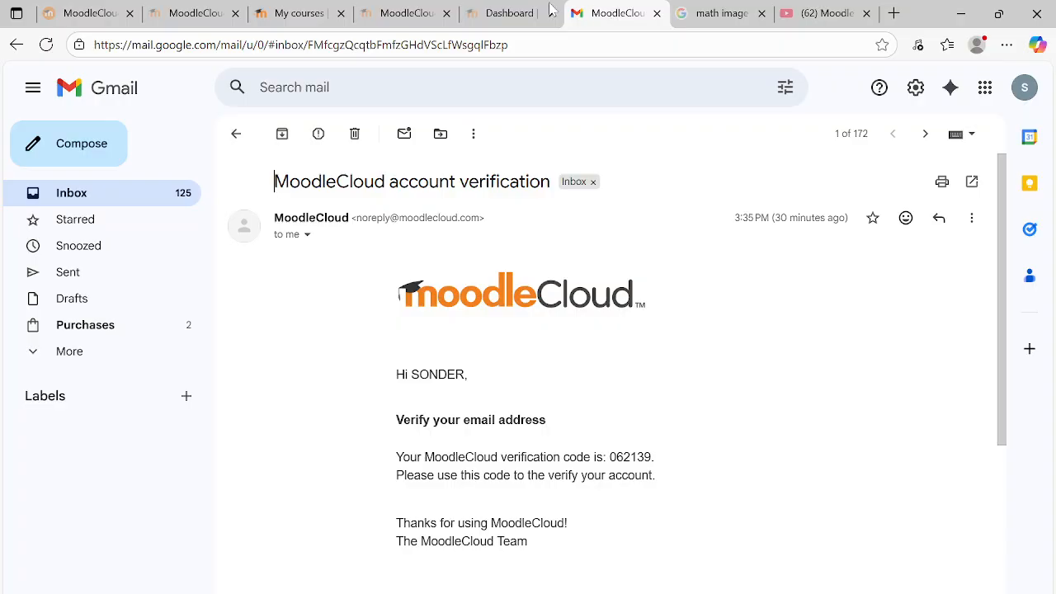
click(499, 14)
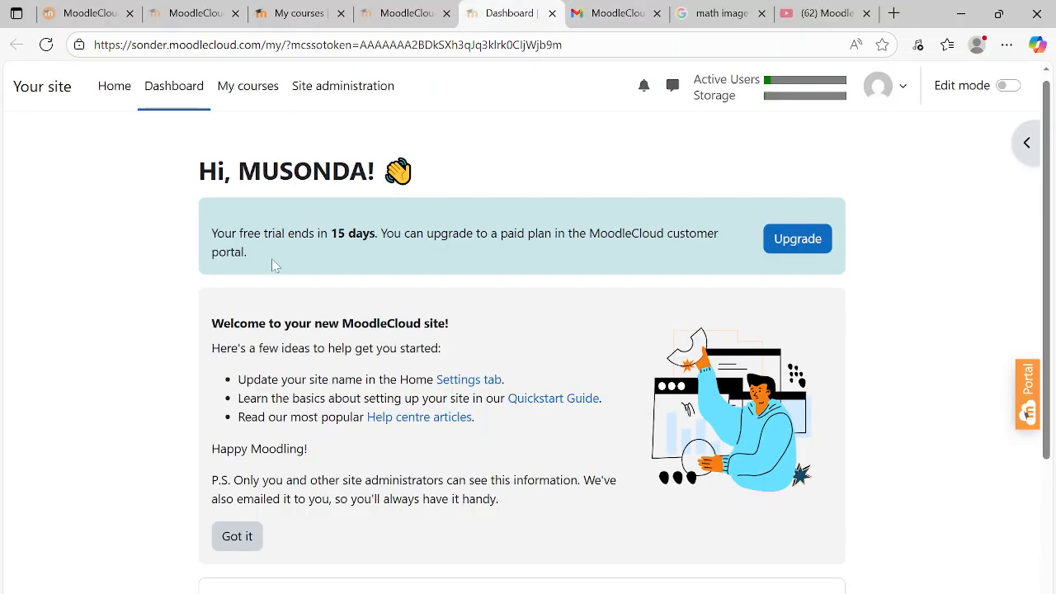
Reload the sonder site's home page, then open My courses to see its three courses
click(34, 92)
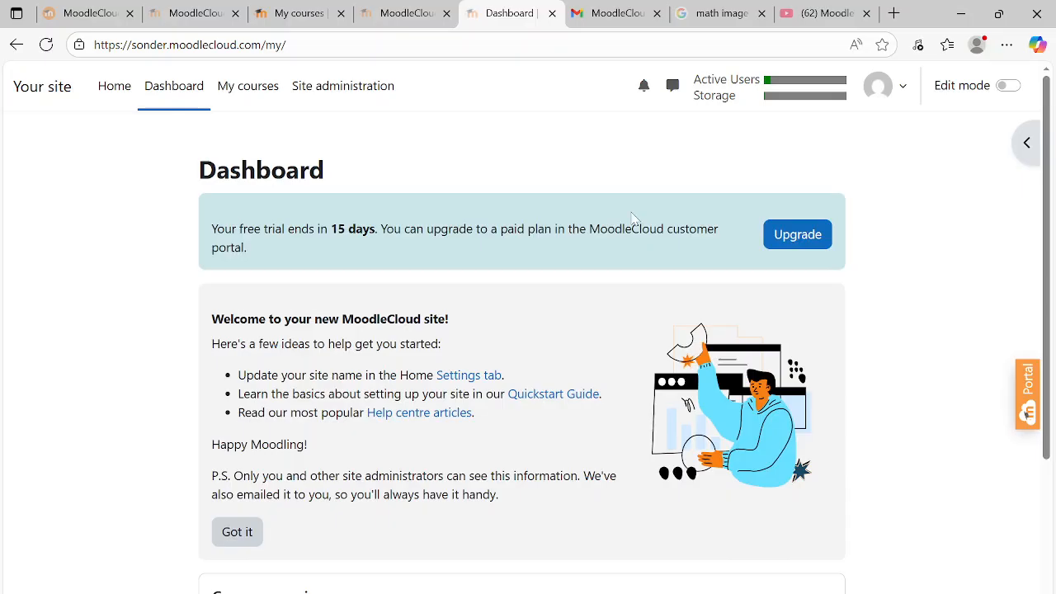
drag(1050, 118, 1050, 79)
click(255, 97)
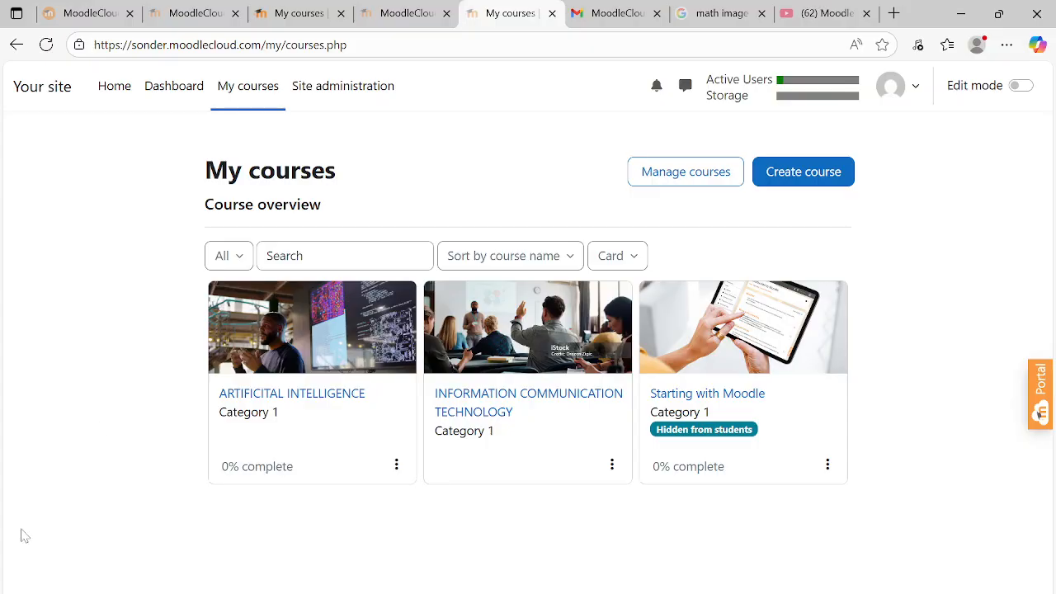
Open ARTIFICITAL INTELLIGENCE and scroll through its Welcome greeting, photo and 40-second video
click(340, 394)
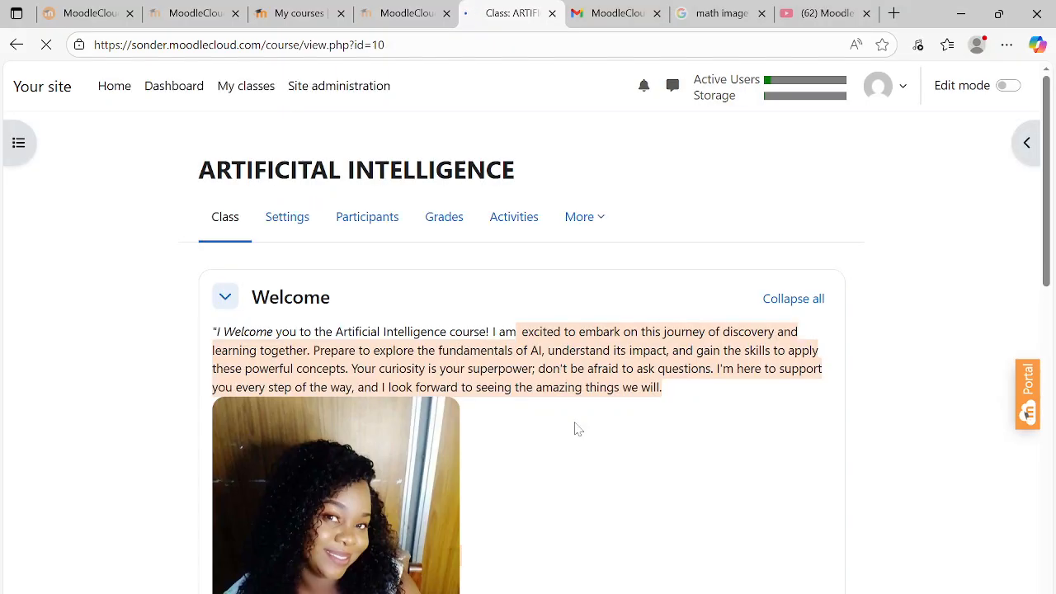
drag(1050, 151, 1051, 198)
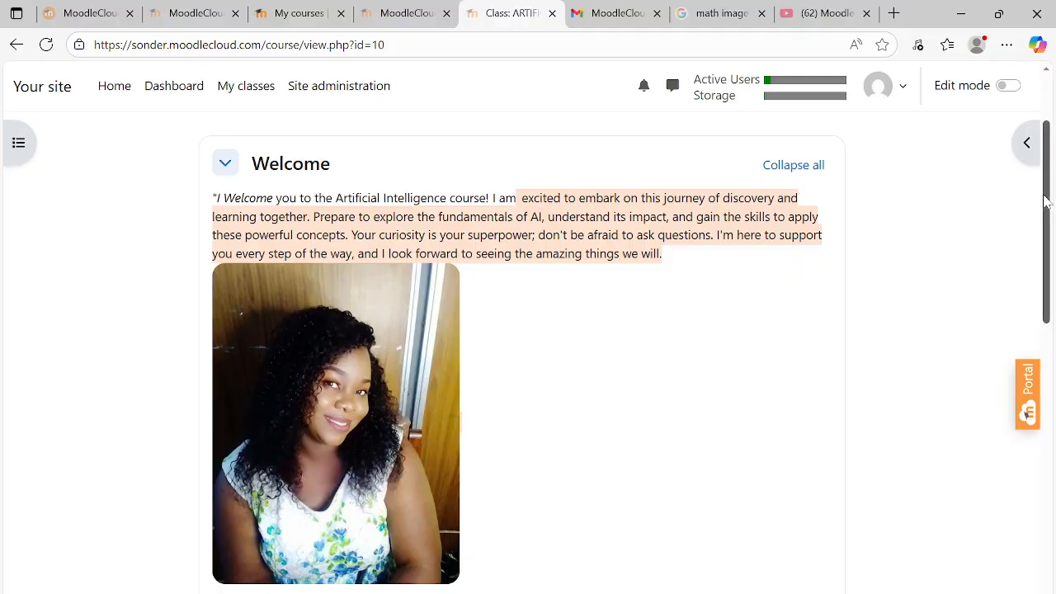
drag(1047, 200, 1050, 234)
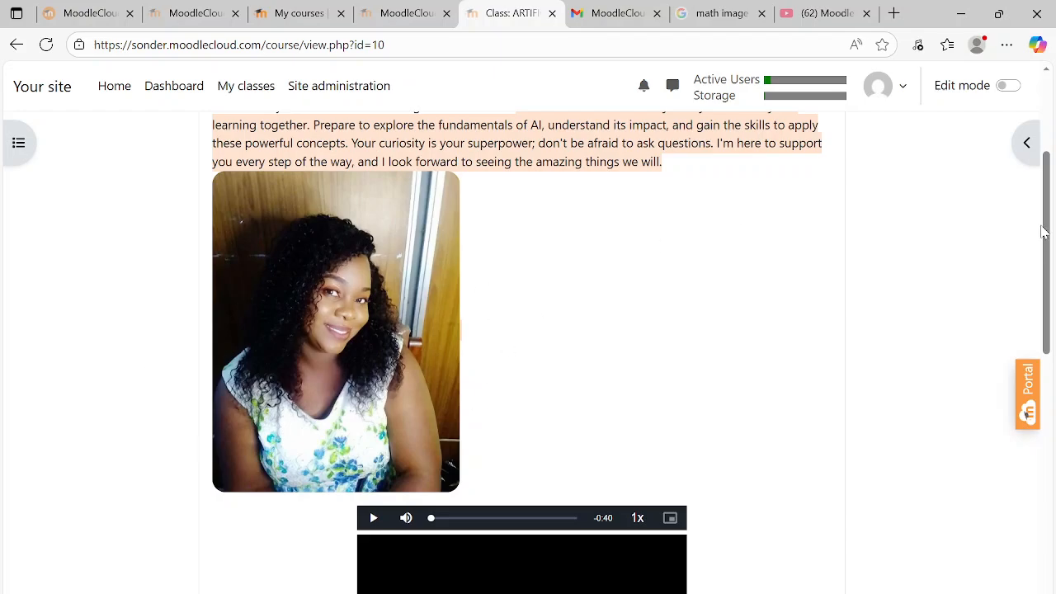
drag(1044, 232, 1044, 246)
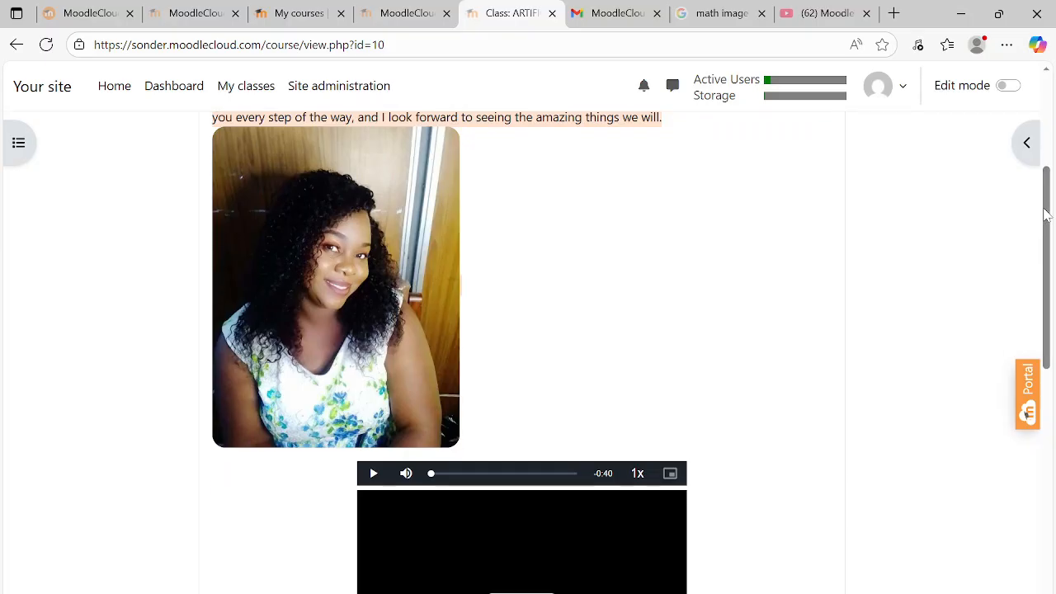
scroll(1042, 213, up, 2)
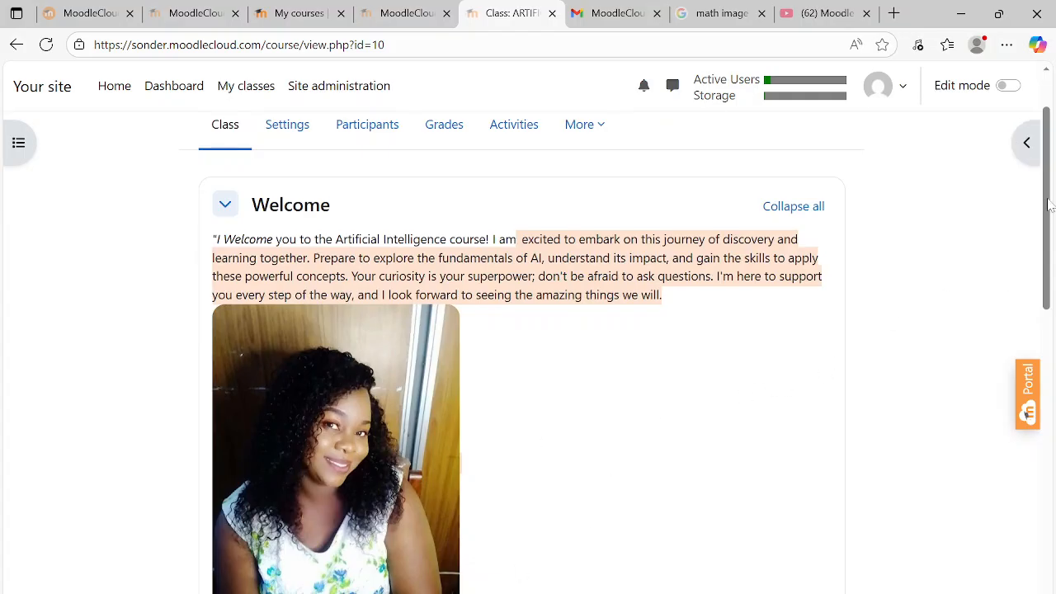
scroll(1046, 207, down, 2)
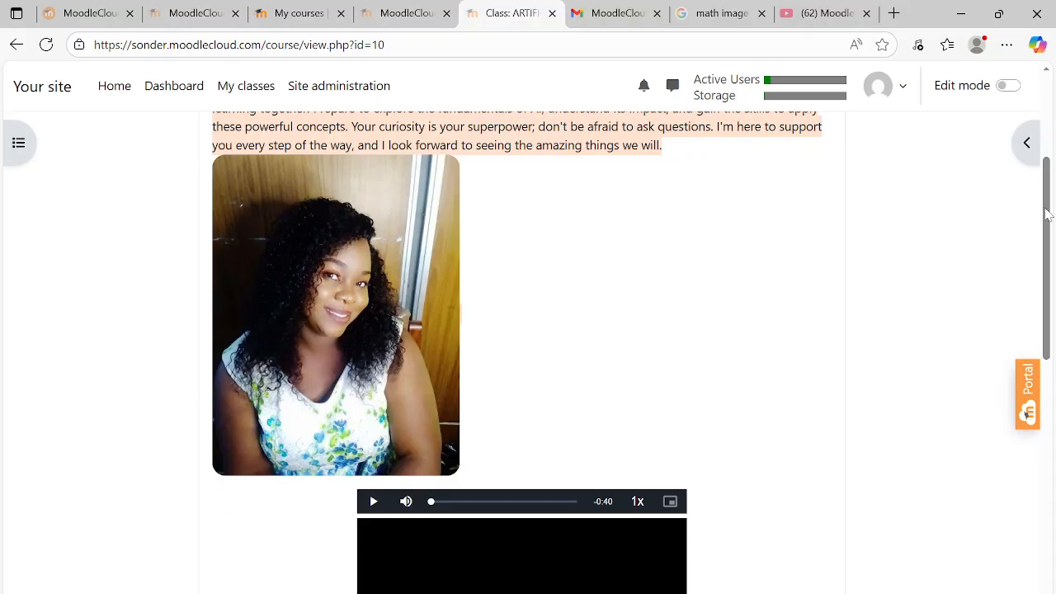
scroll(1046, 213, down, 2)
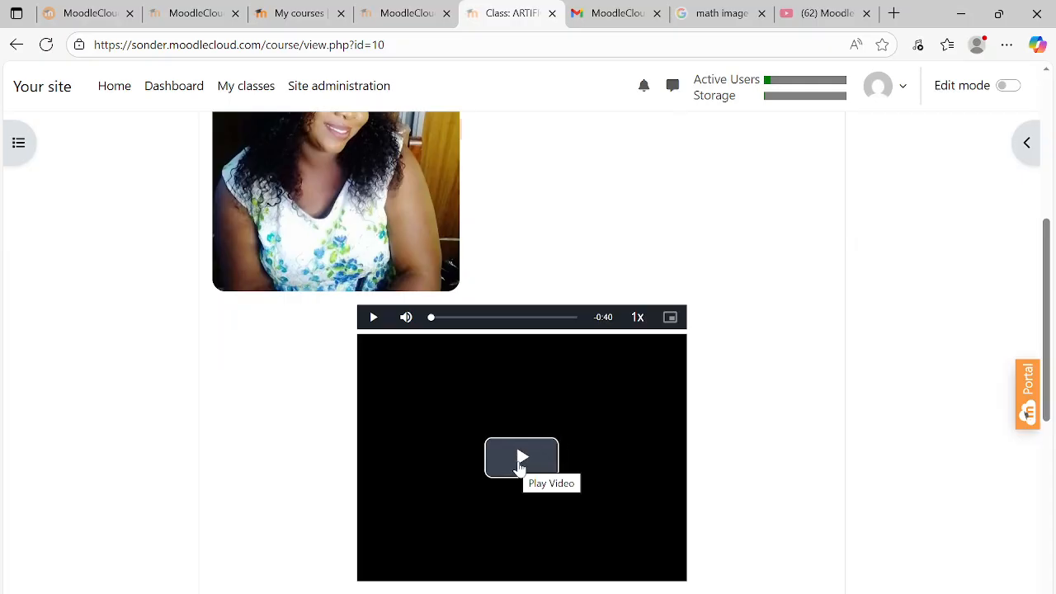
Play the Welcome video briefly, pause it, and scroll further down the course page
click(521, 463)
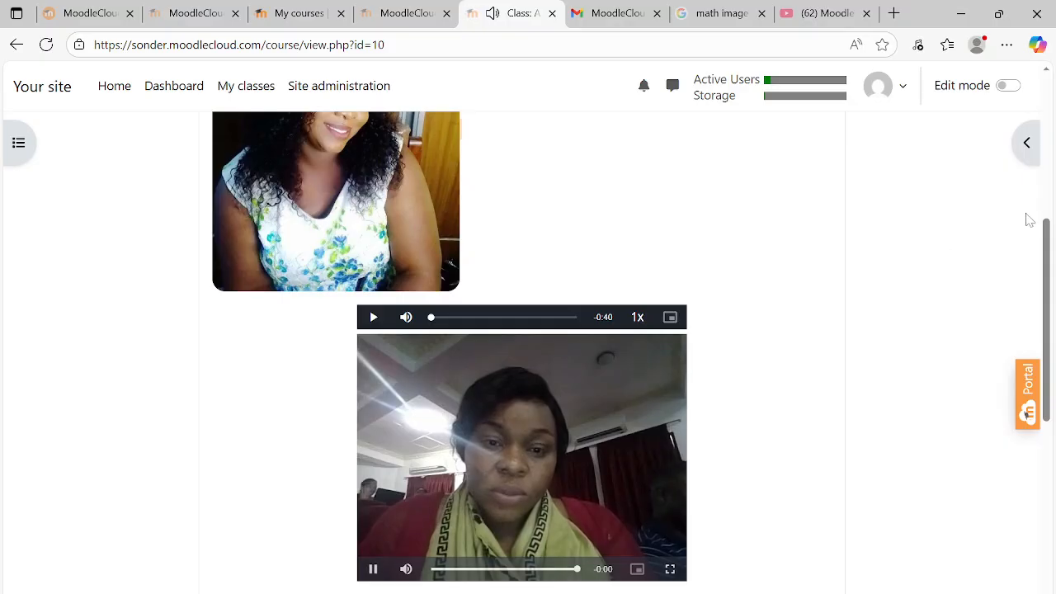
scroll(1052, 252, down, 1)
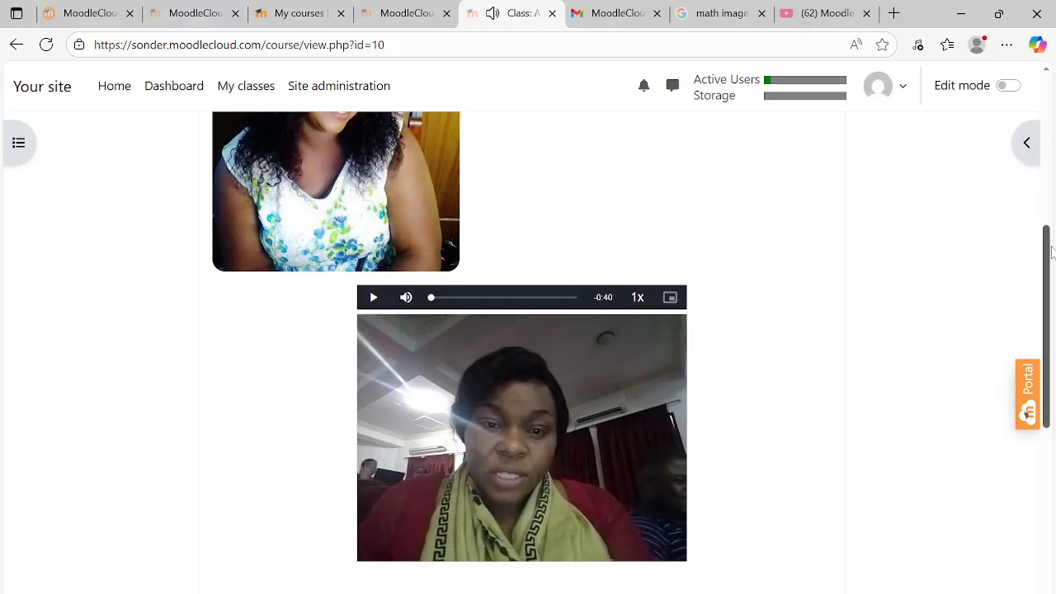
scroll(1052, 252, down, 1)
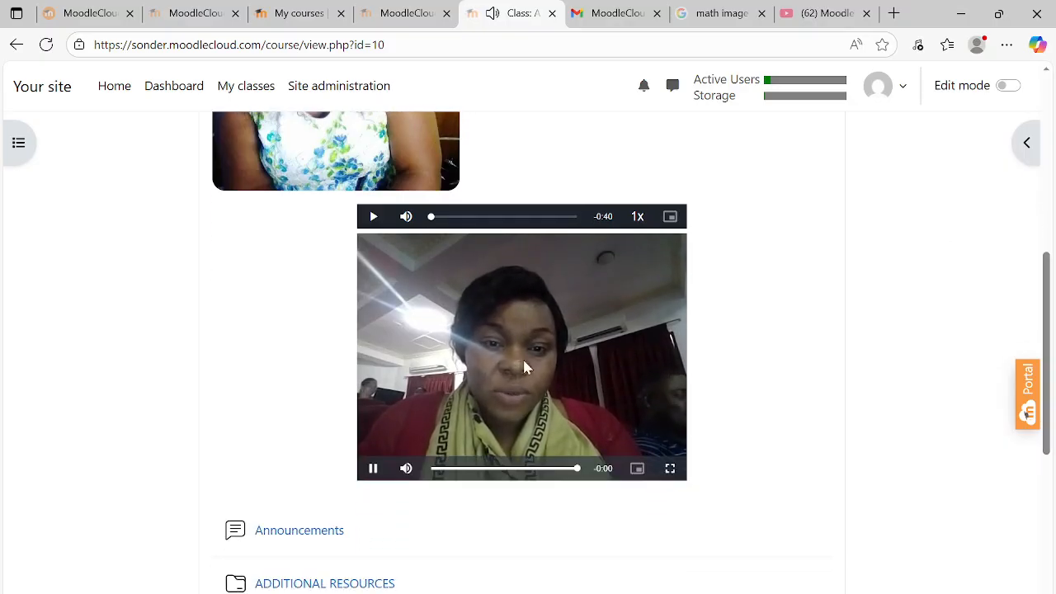
click(374, 470)
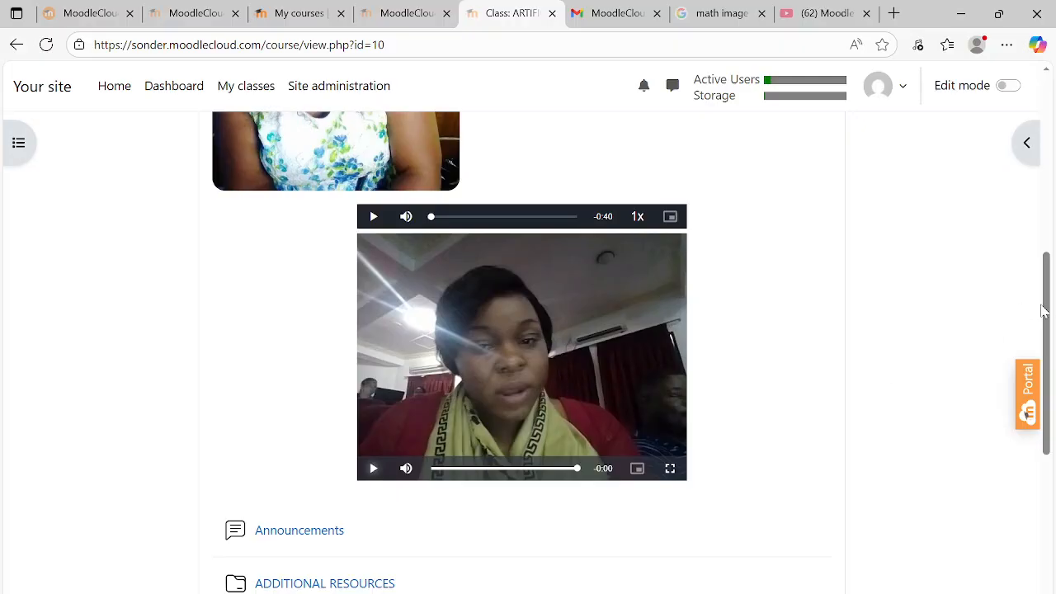
drag(1052, 307, 1052, 125)
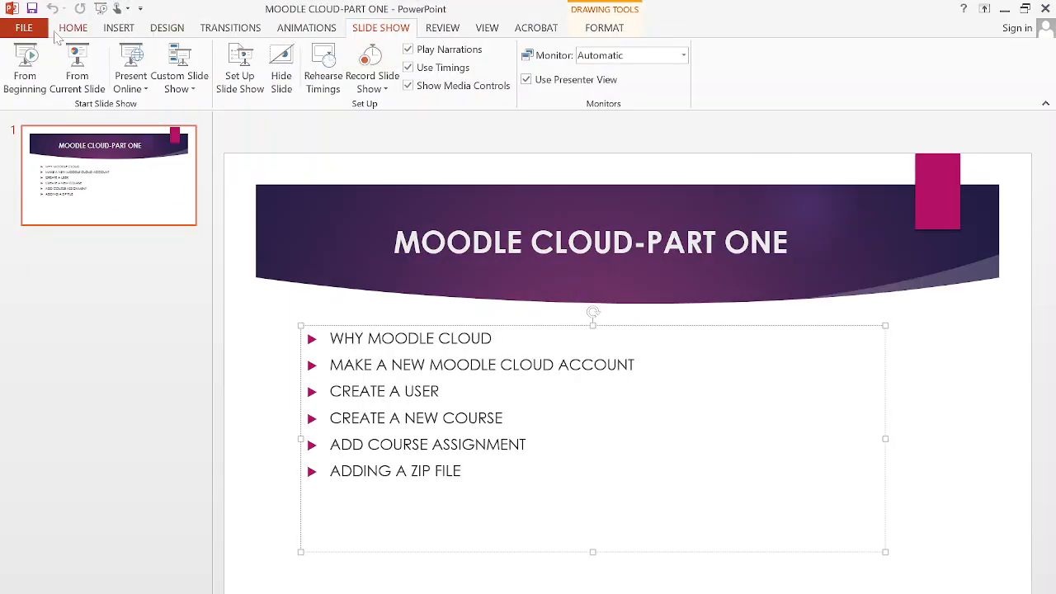
Start the MOODLE CLOUD-PART ONE slide show from the beginning
click(25, 66)
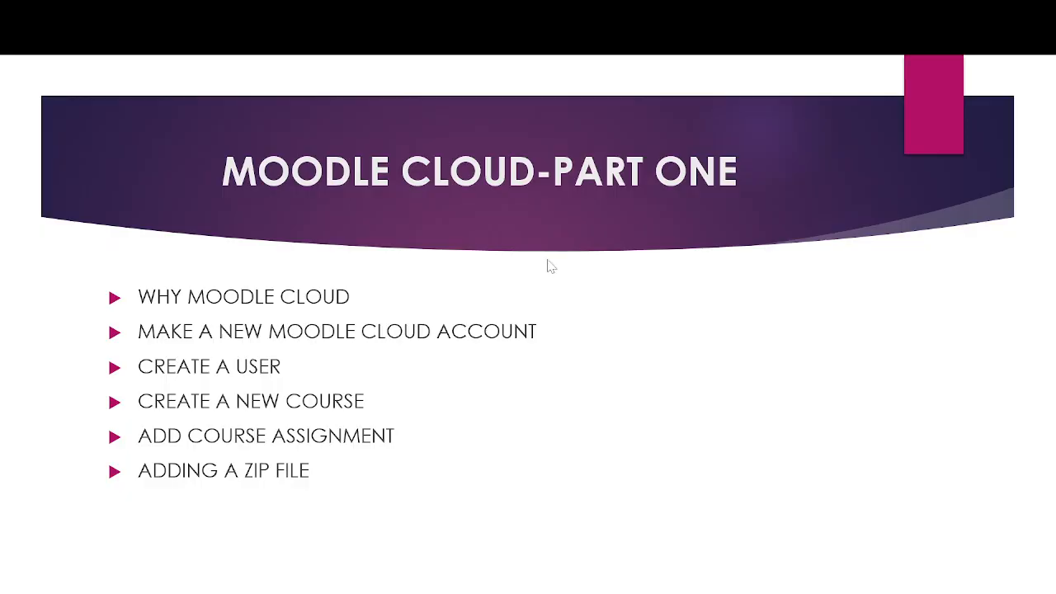